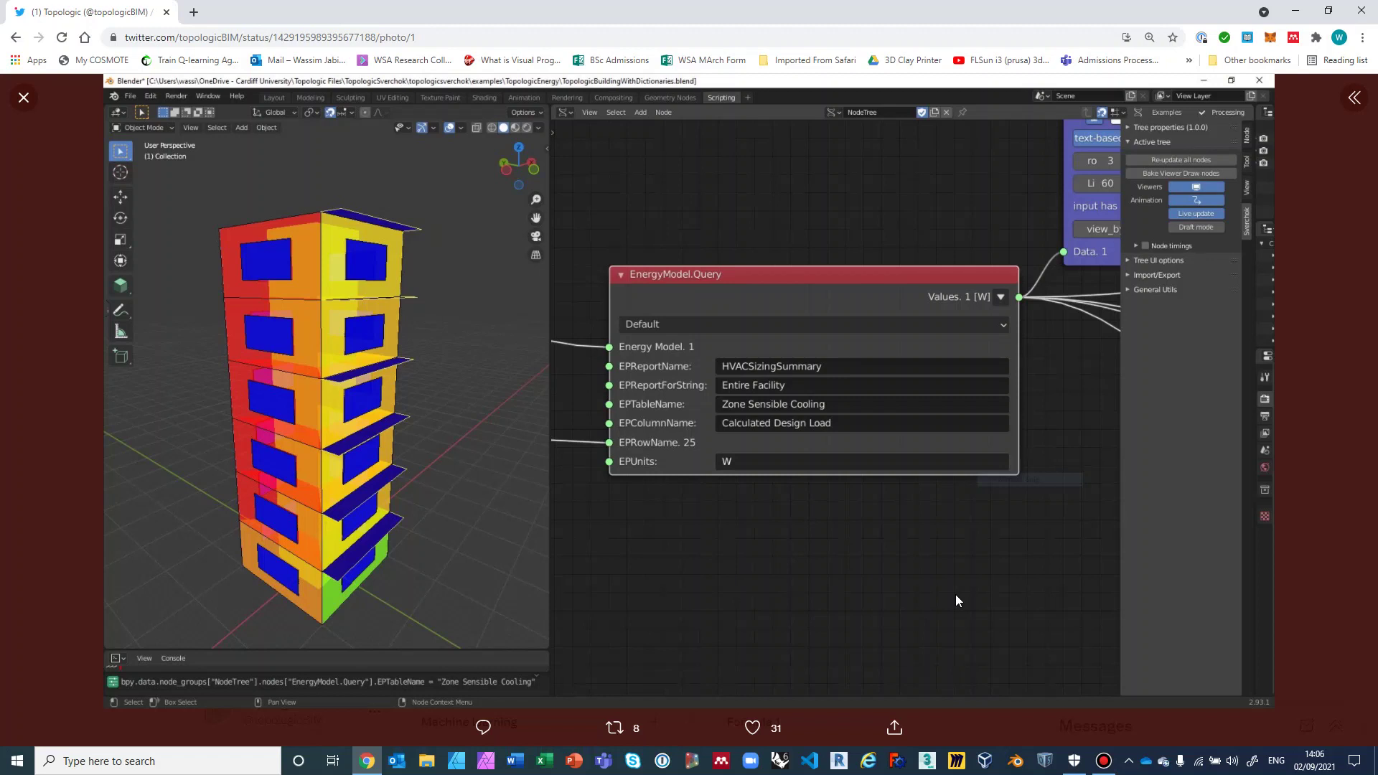
# Close the browser and launch Blender with its default scene, dismissing the splash screen
pyautogui.click(1362, 10)
pyautogui.click(1026, 766)
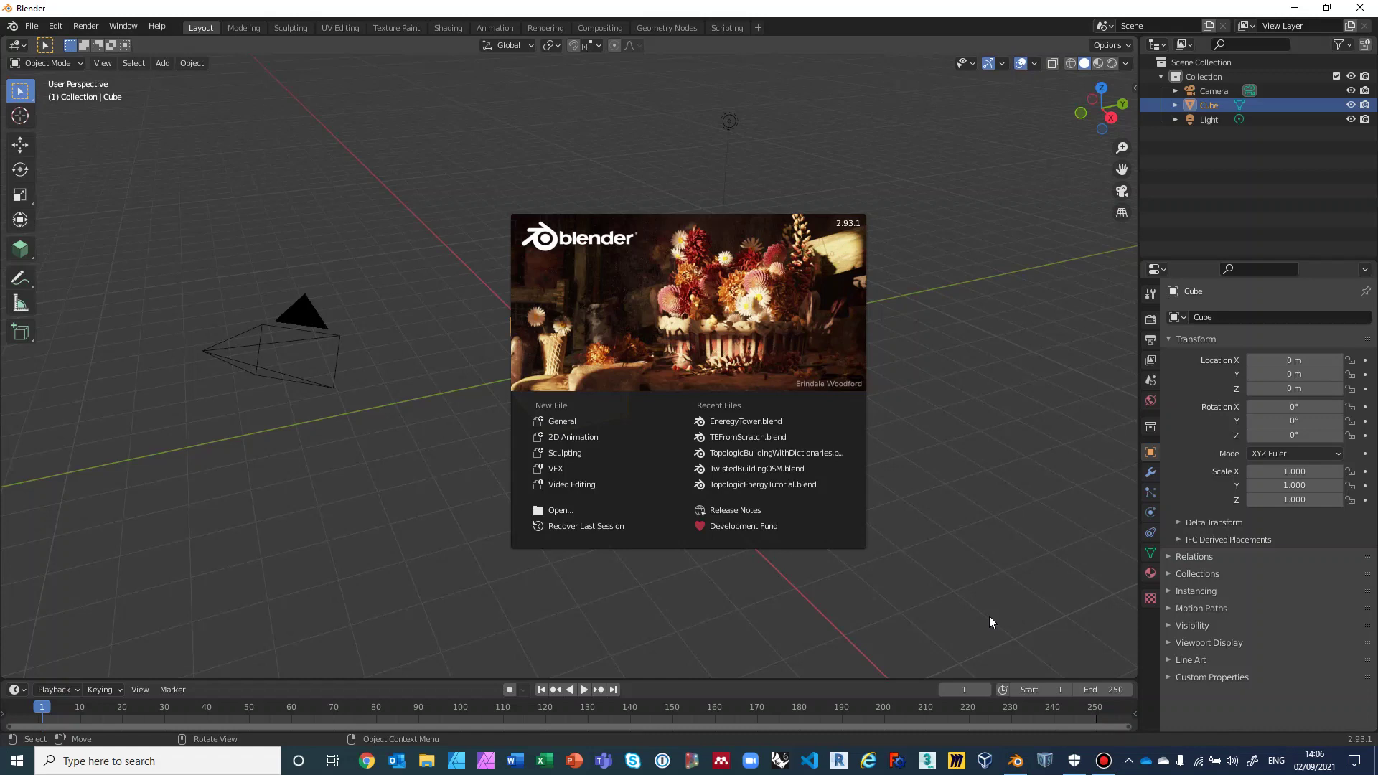
pyautogui.click(966, 388)
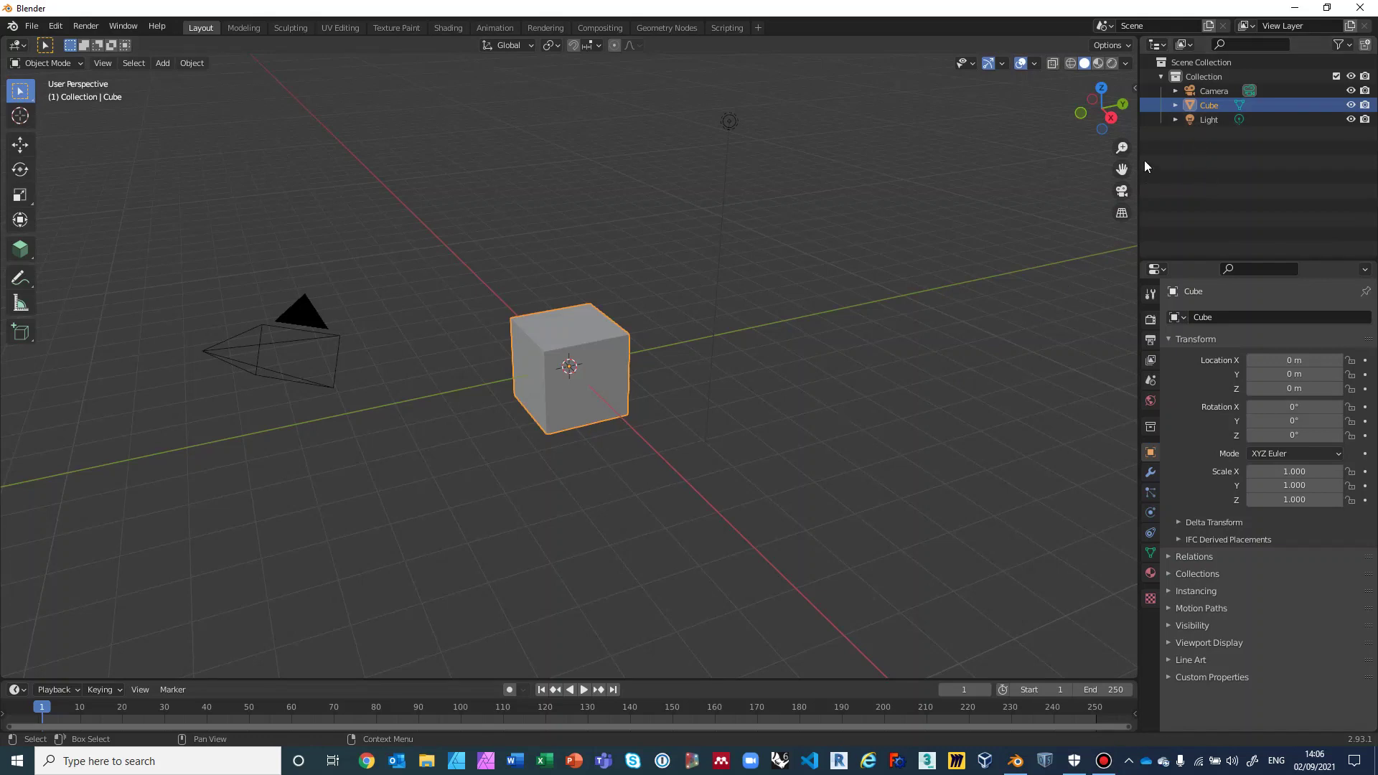
# Delete the default camera and light from the scene, keeping only the cube
pyautogui.click(1206, 92)
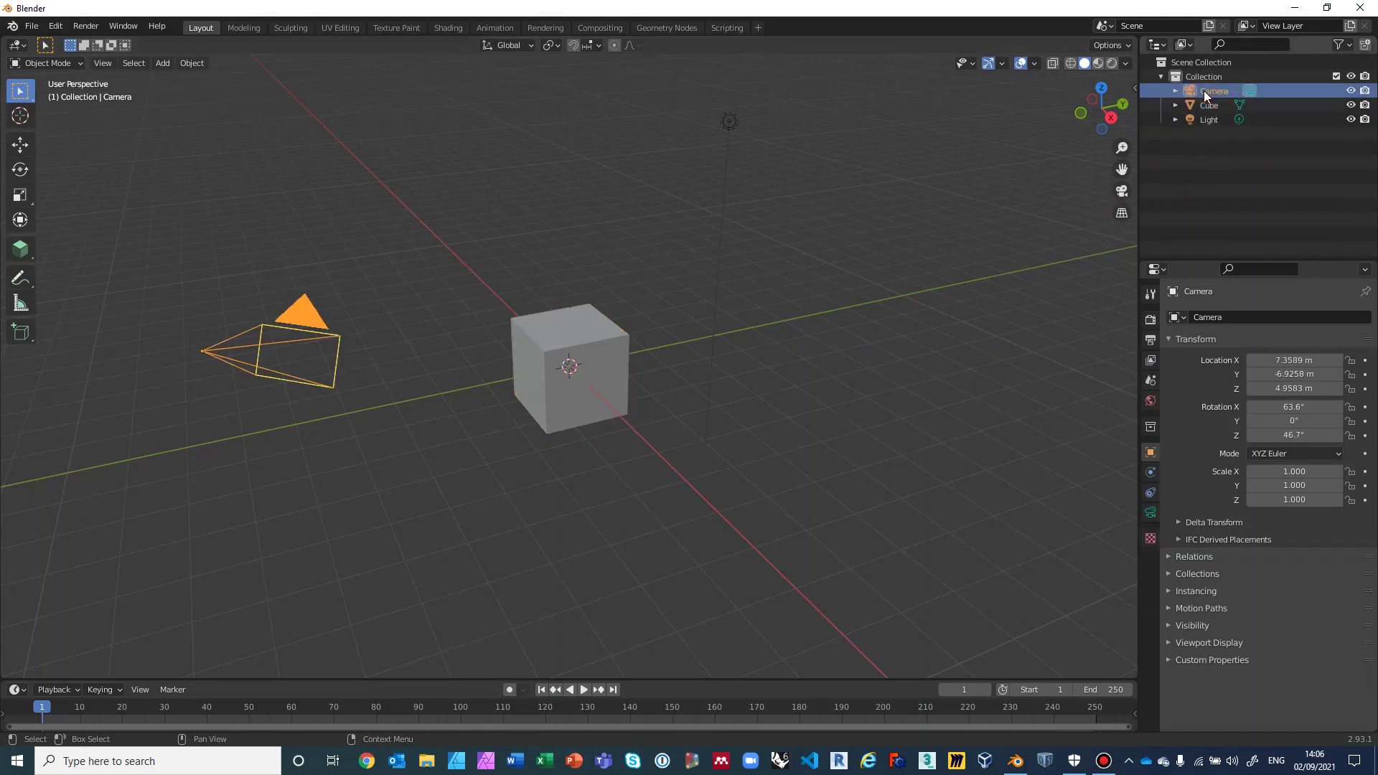
pyautogui.press('Delete')
pyautogui.click(1206, 107)
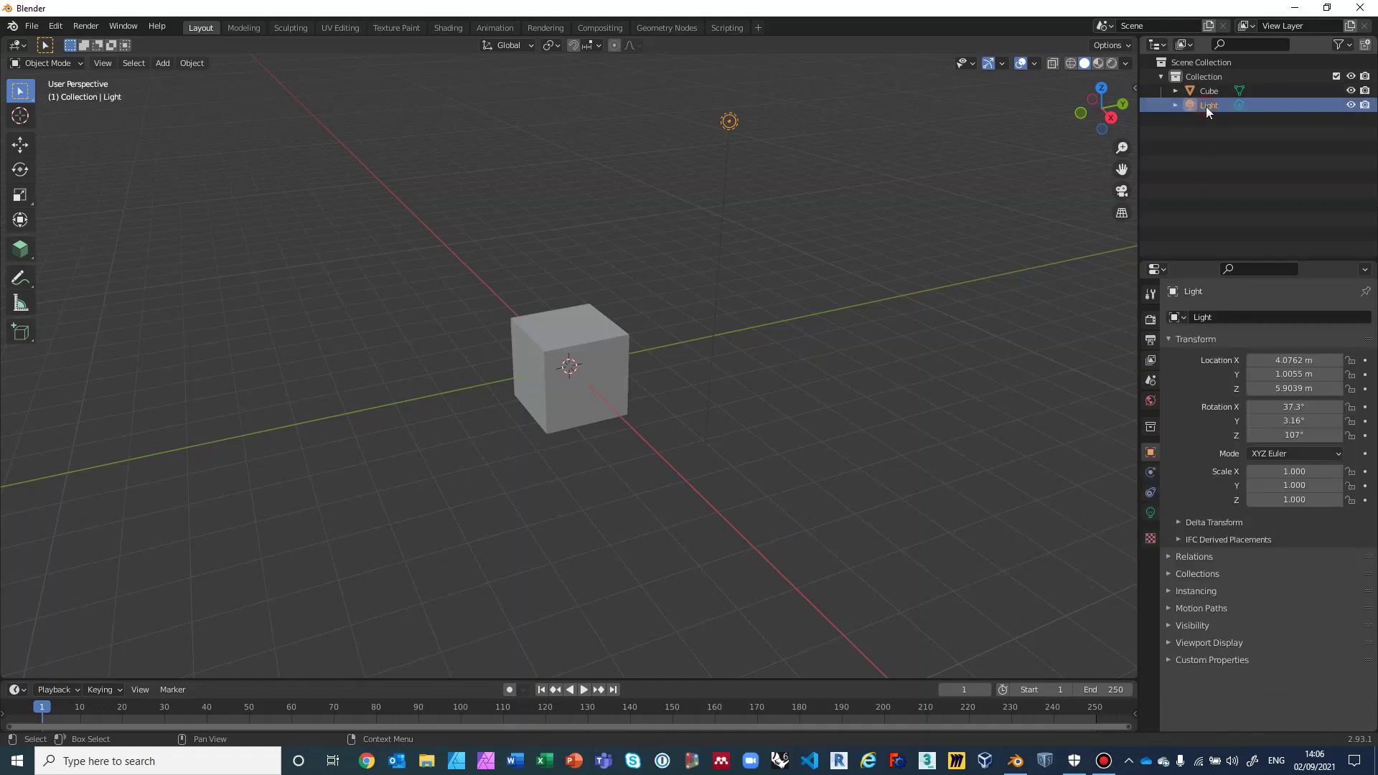
pyautogui.press('Delete')
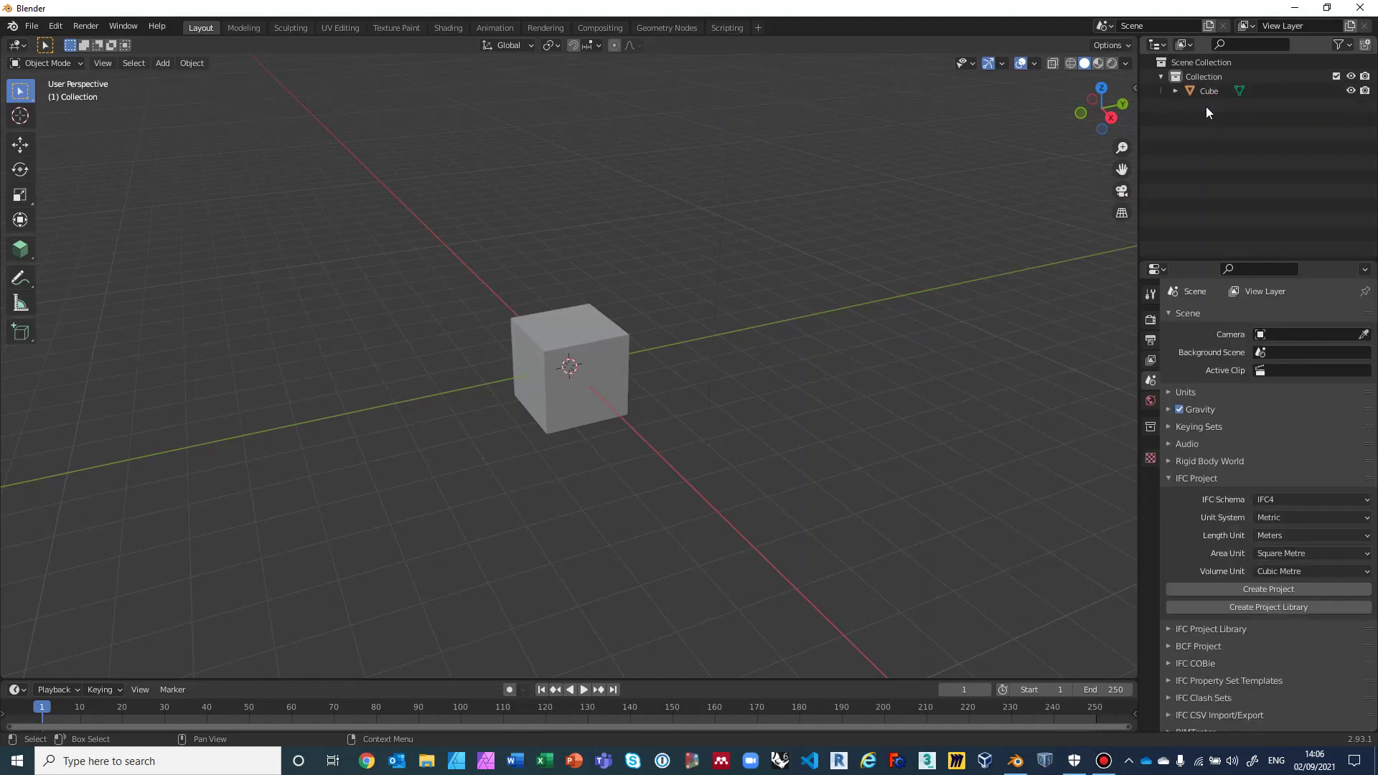
# Set the cube's dimensions to 10 m in X, 10 m in Y and 28 m in Z, and deselect it
pyautogui.moveTo(695, 400)
pyautogui.mouseDown(button='middle')
pyautogui.moveTo(692, 412)
pyautogui.moveTo(745, 421)
pyautogui.moveTo(735, 404)
pyautogui.moveTo(701, 407)
pyautogui.mouseUp(button='middle')
pyautogui.click(607, 368)
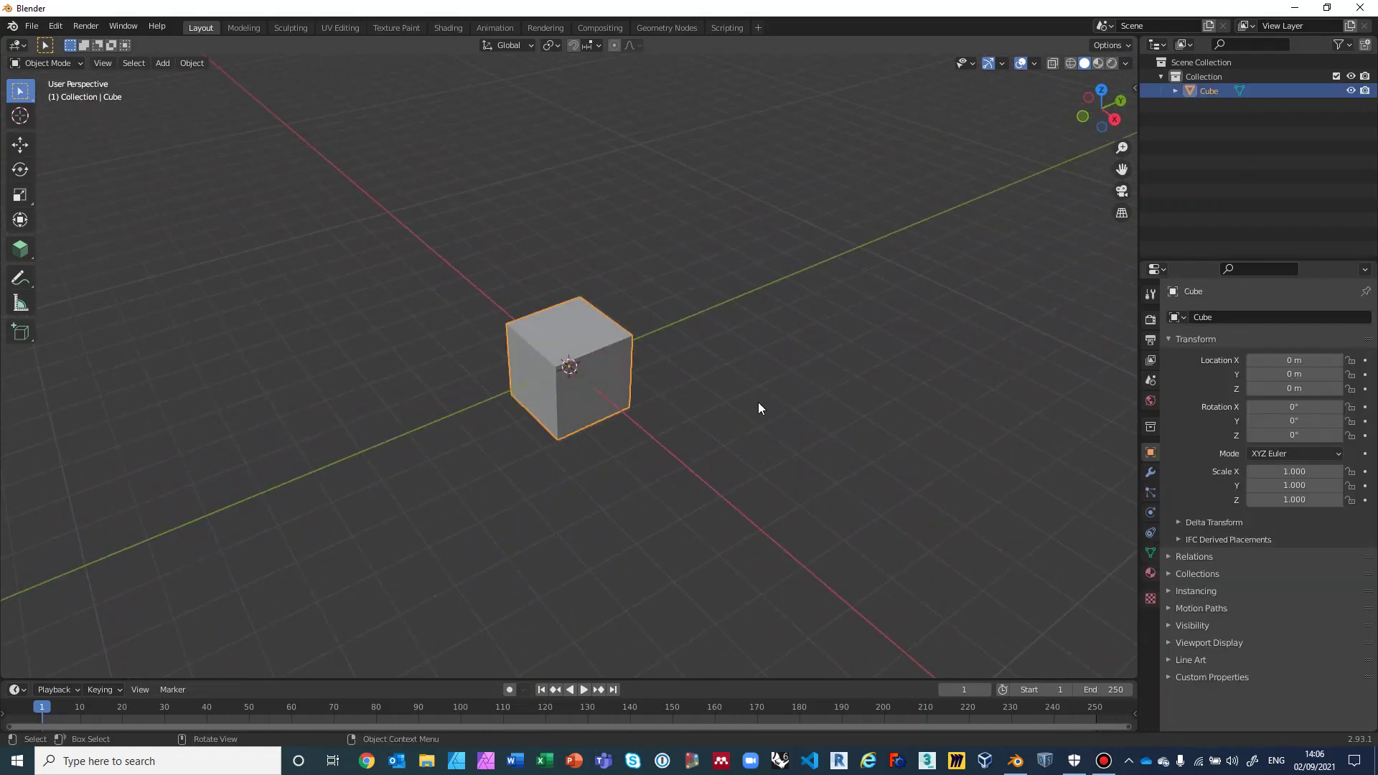
pyautogui.click(1135, 89)
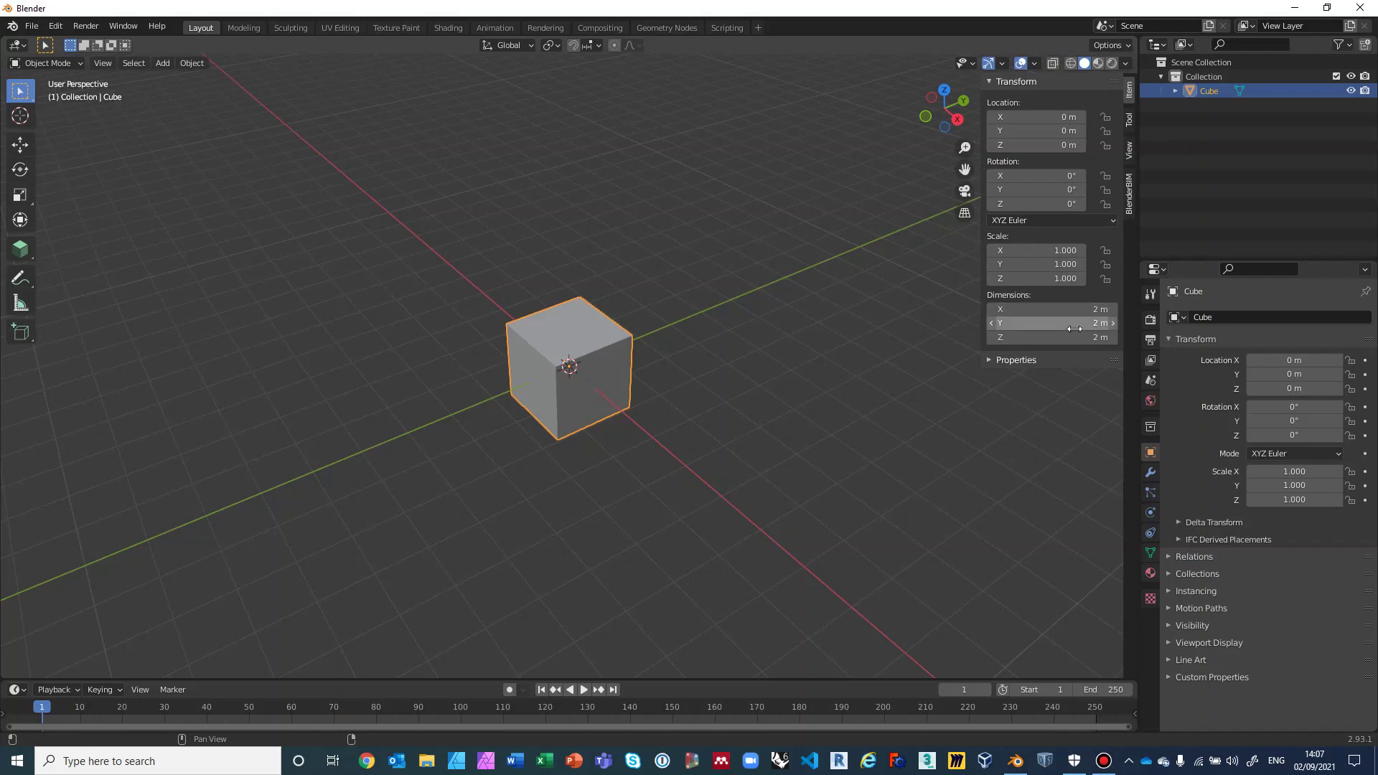
pyautogui.click(1029, 308)
pyautogui.write('10')
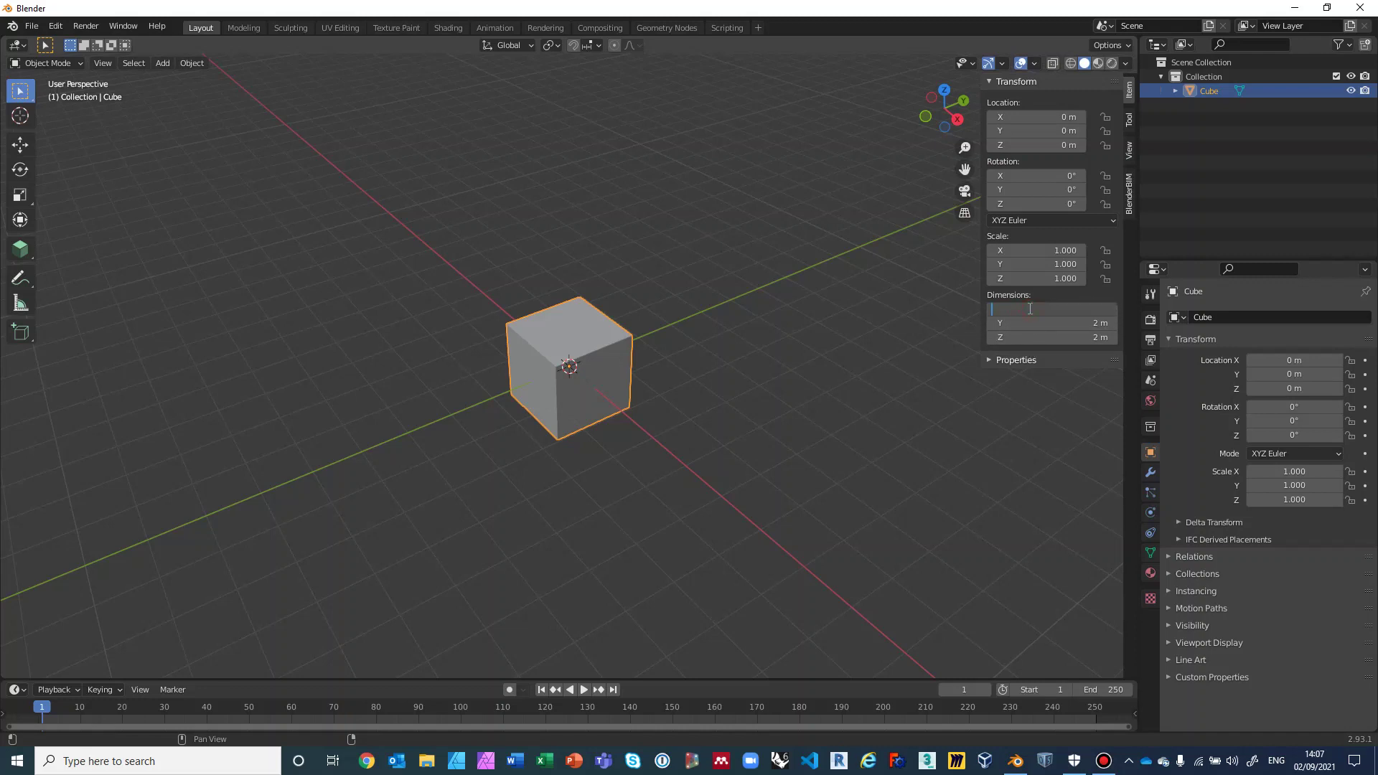
pyautogui.press('Tab')
pyautogui.write('10')
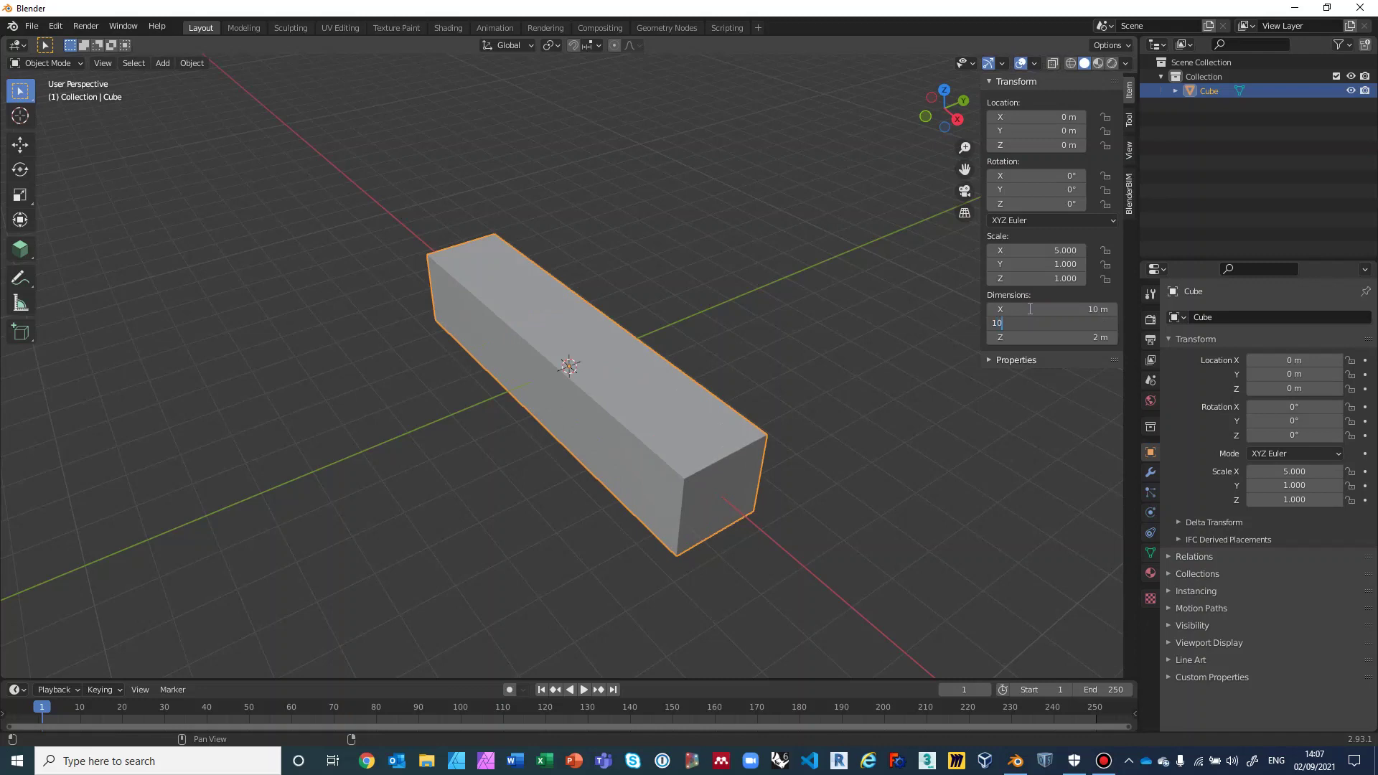
pyautogui.press('Tab')
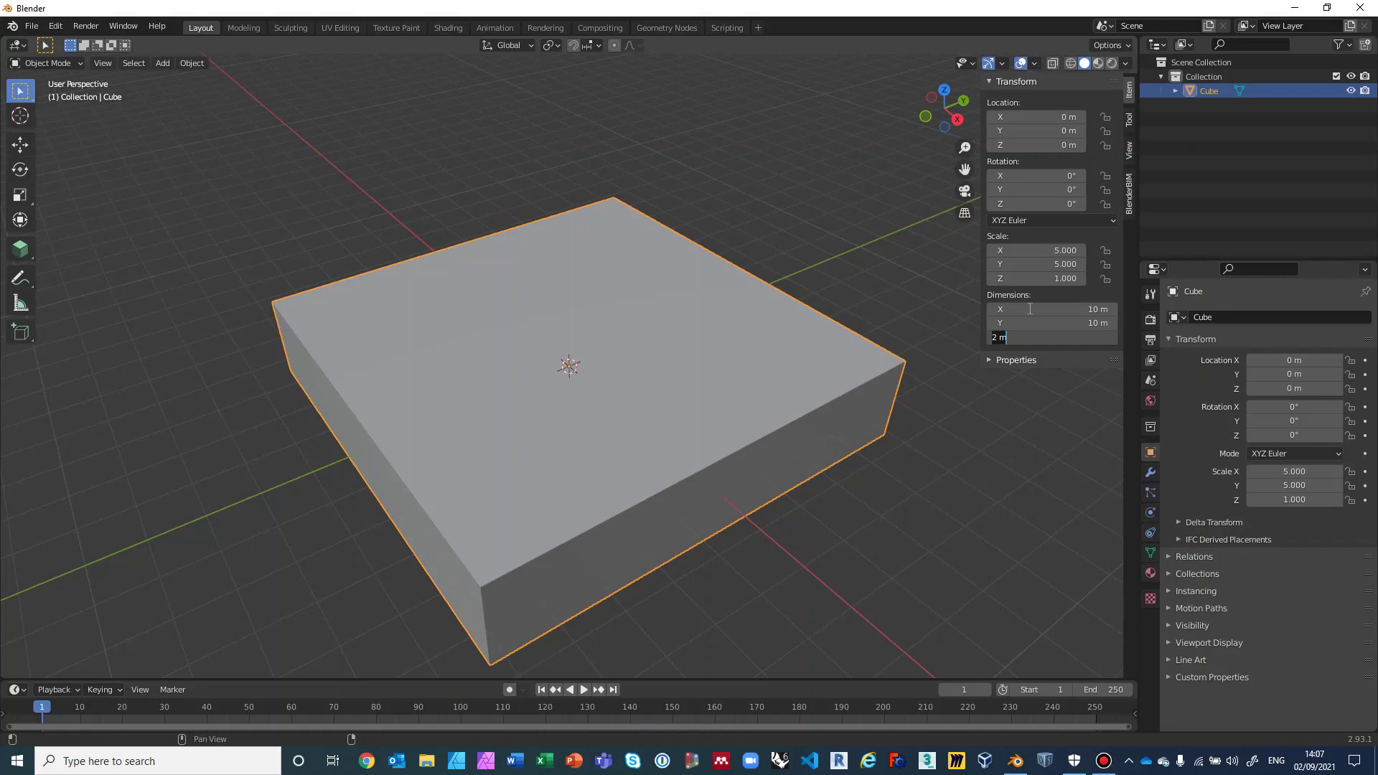
pyautogui.write('8')
pyautogui.press('Return')
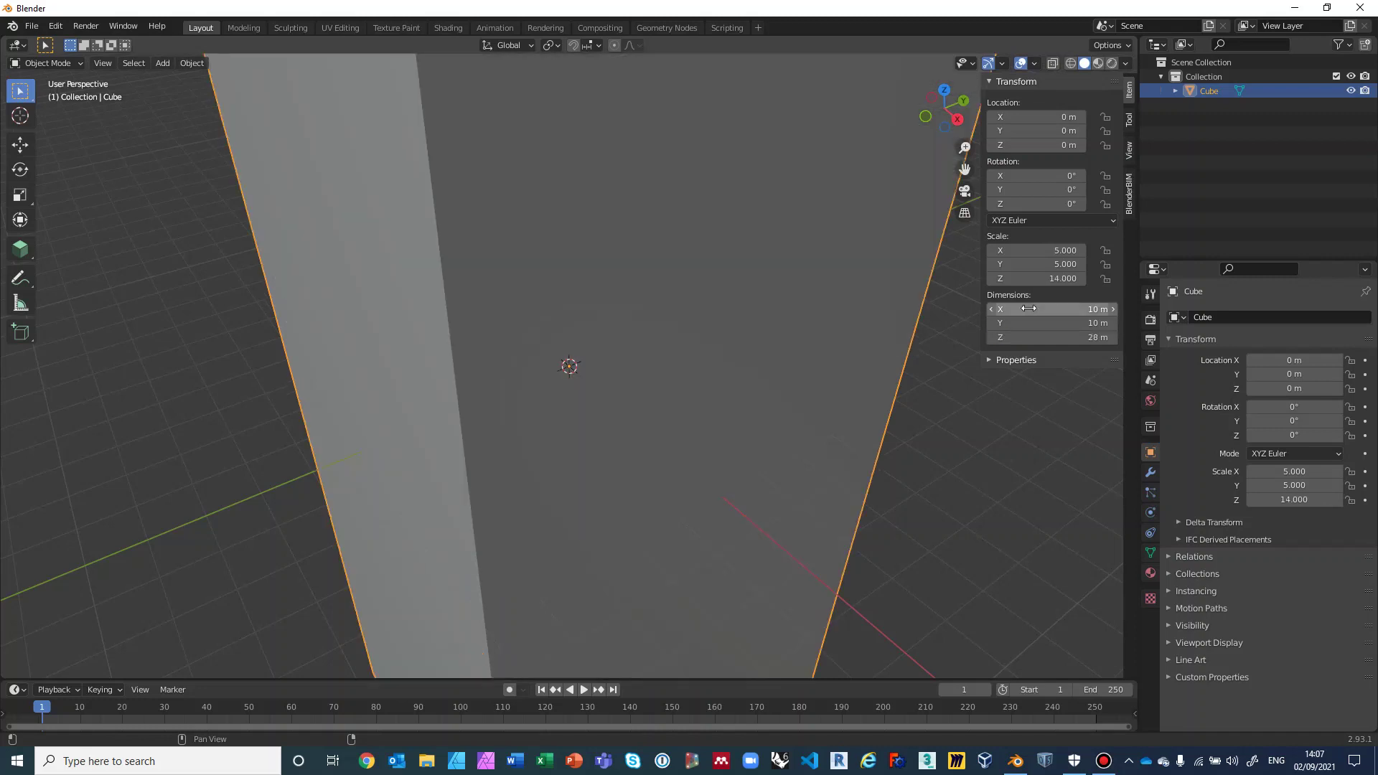
pyautogui.click(955, 495)
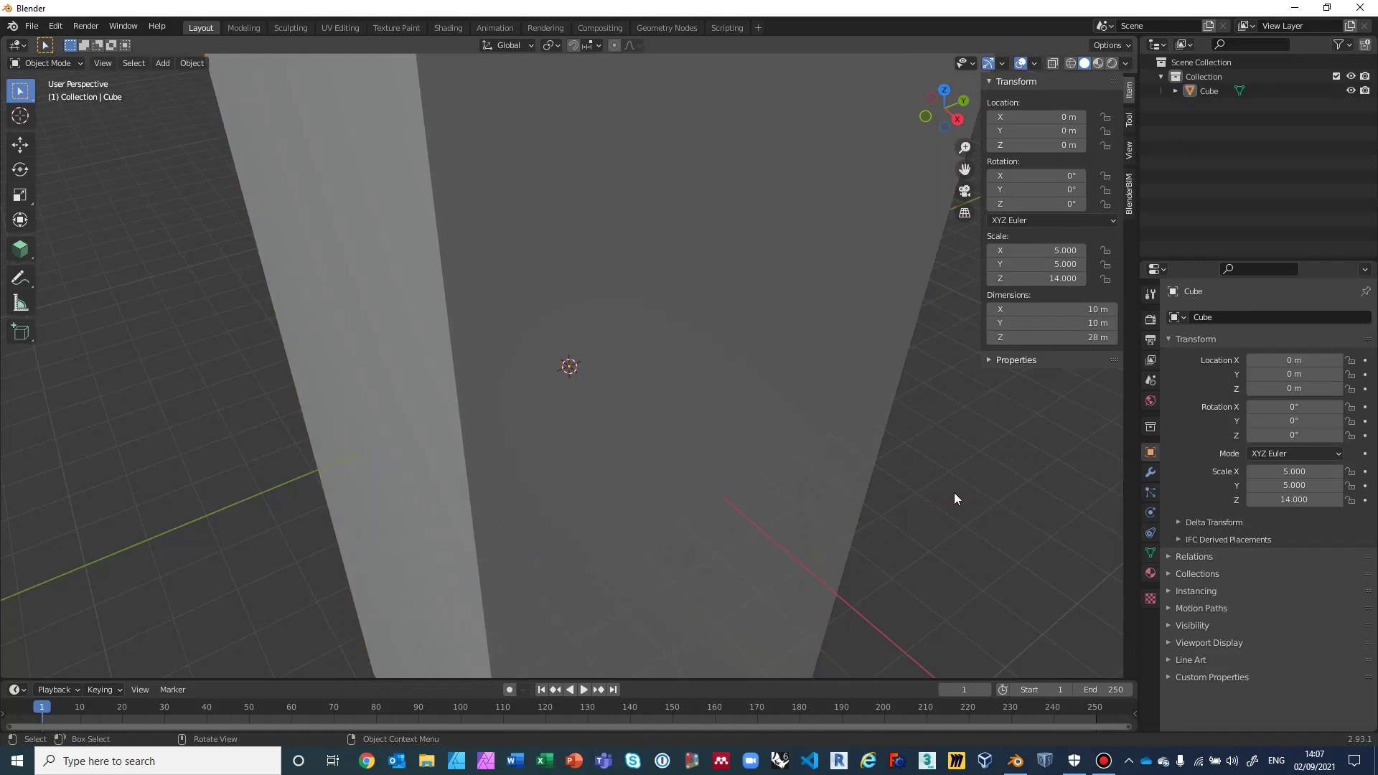
# Move the tower box to location X 5 m, Y 5 m, Z 14 m so its base corner sits at the origin
pyautogui.scroll(-10, 941, 485)
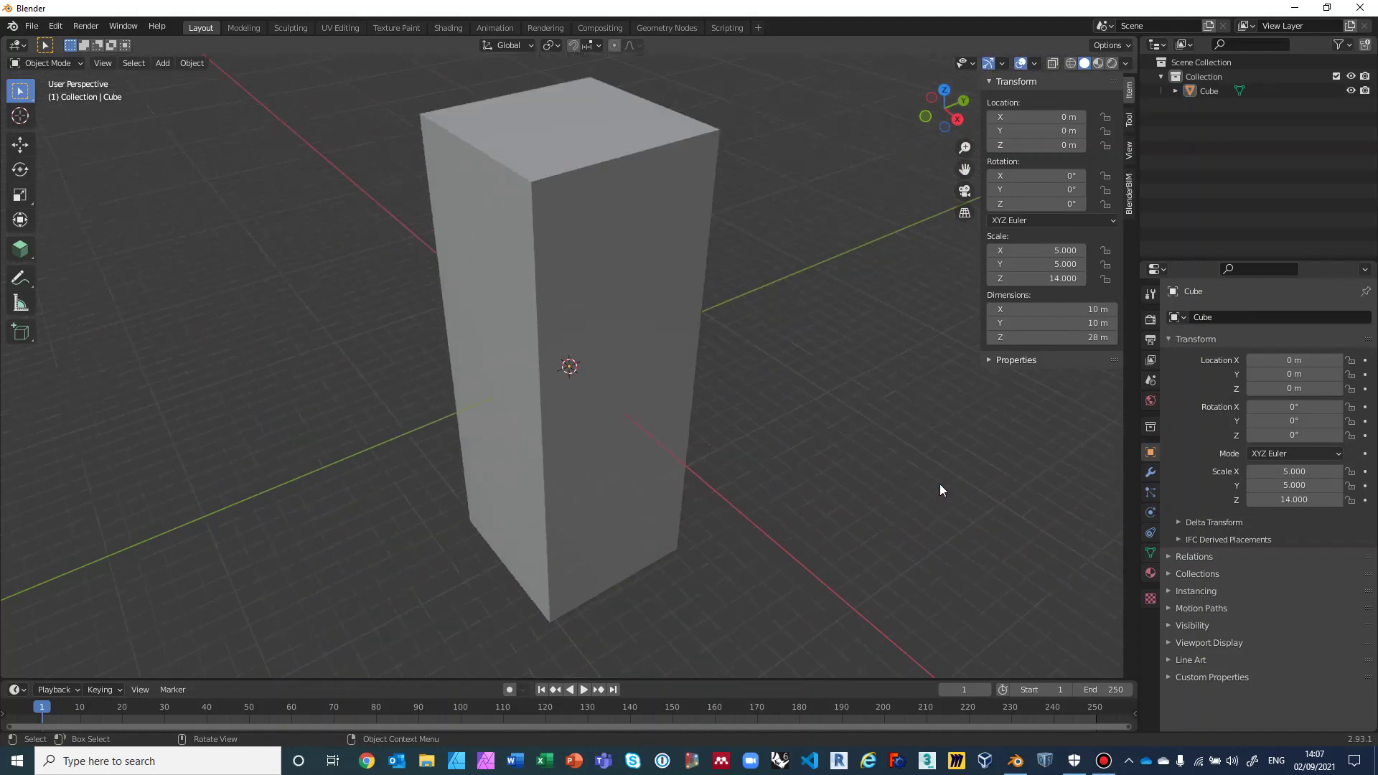
pyautogui.moveTo(934, 484); pyautogui.dragTo(773, 468, button='middle')
pyautogui.scroll(1, 773, 468)
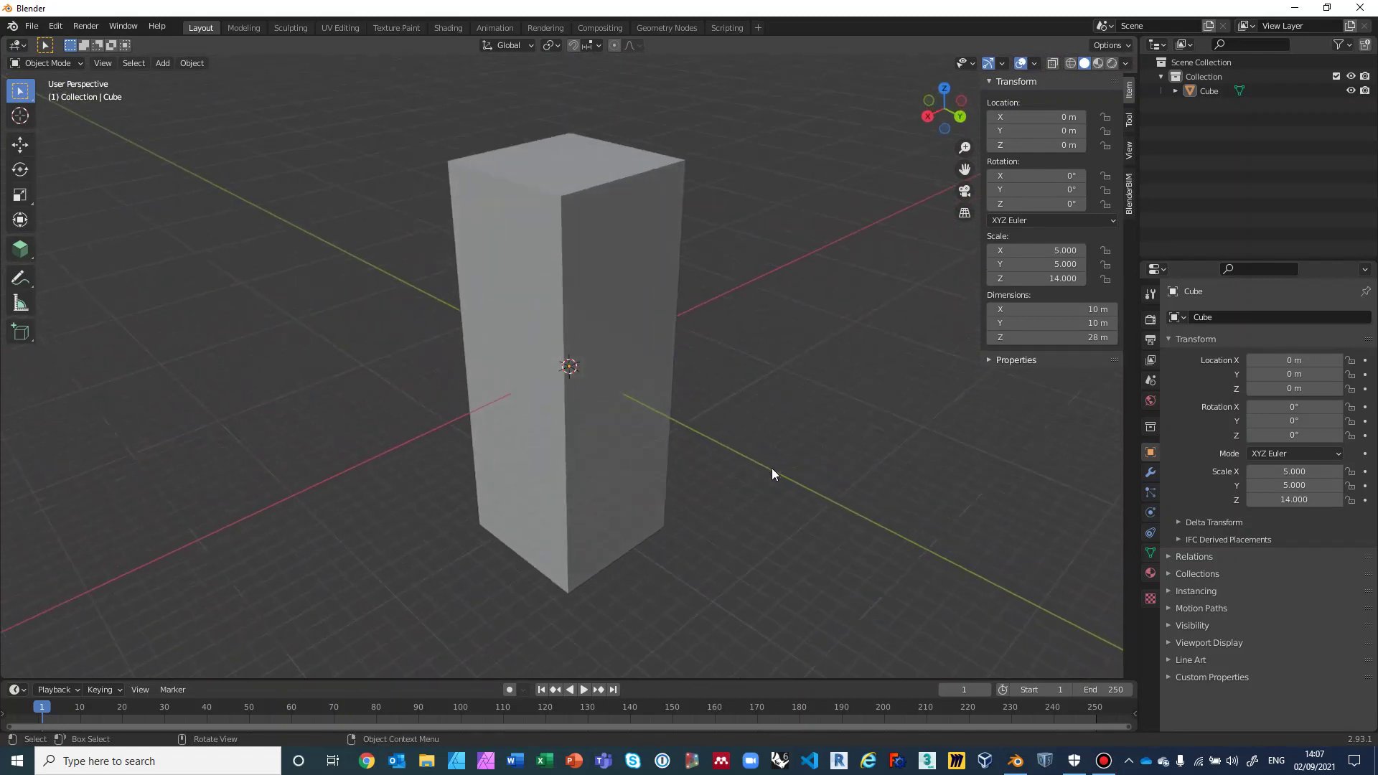
pyautogui.scroll(-1, 772, 468)
pyautogui.scroll(1, 773, 468)
pyautogui.keyDown('shift'); pyautogui.moveTo(773, 470); pyautogui.dragTo(735, 429, button='middle'); pyautogui.keyUp('shift')
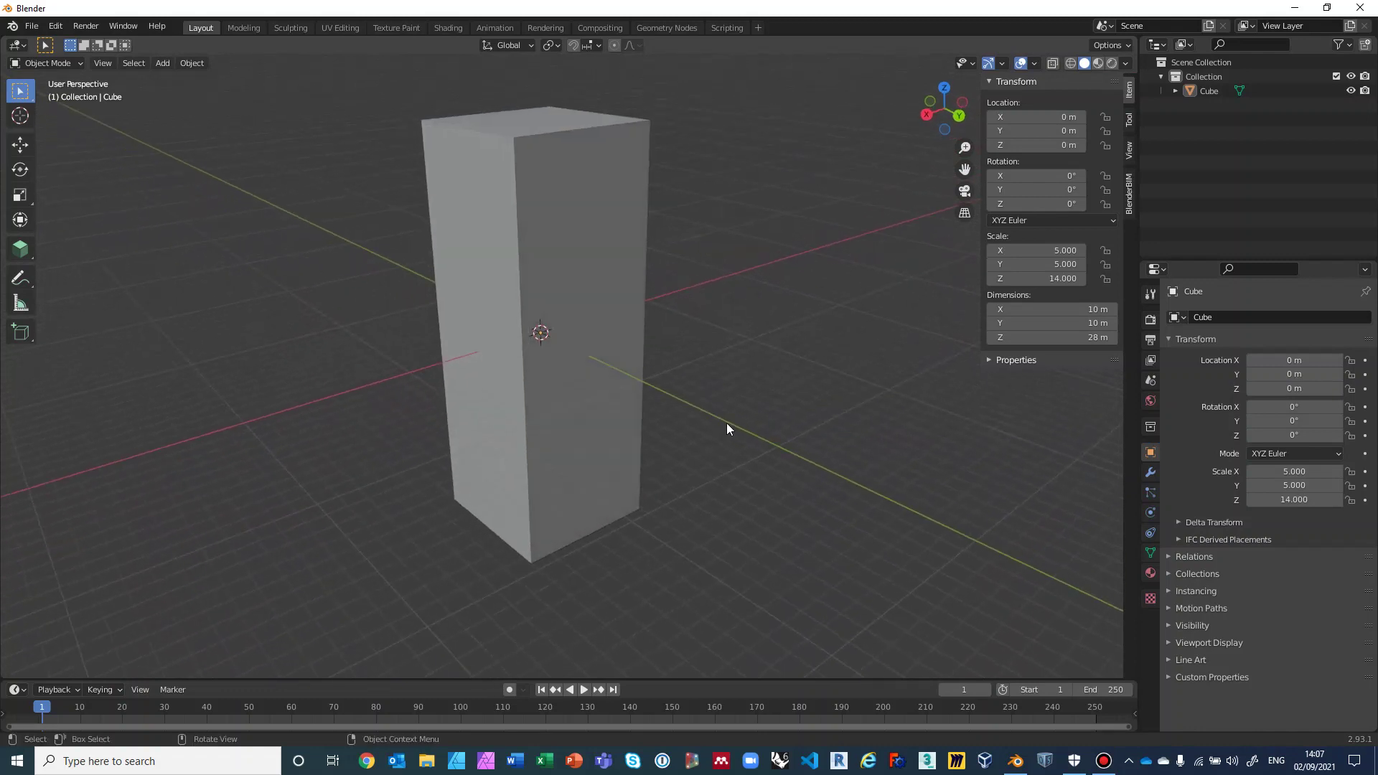
pyautogui.moveTo(530, 334); pyautogui.dragTo(640, 403, button='middle')
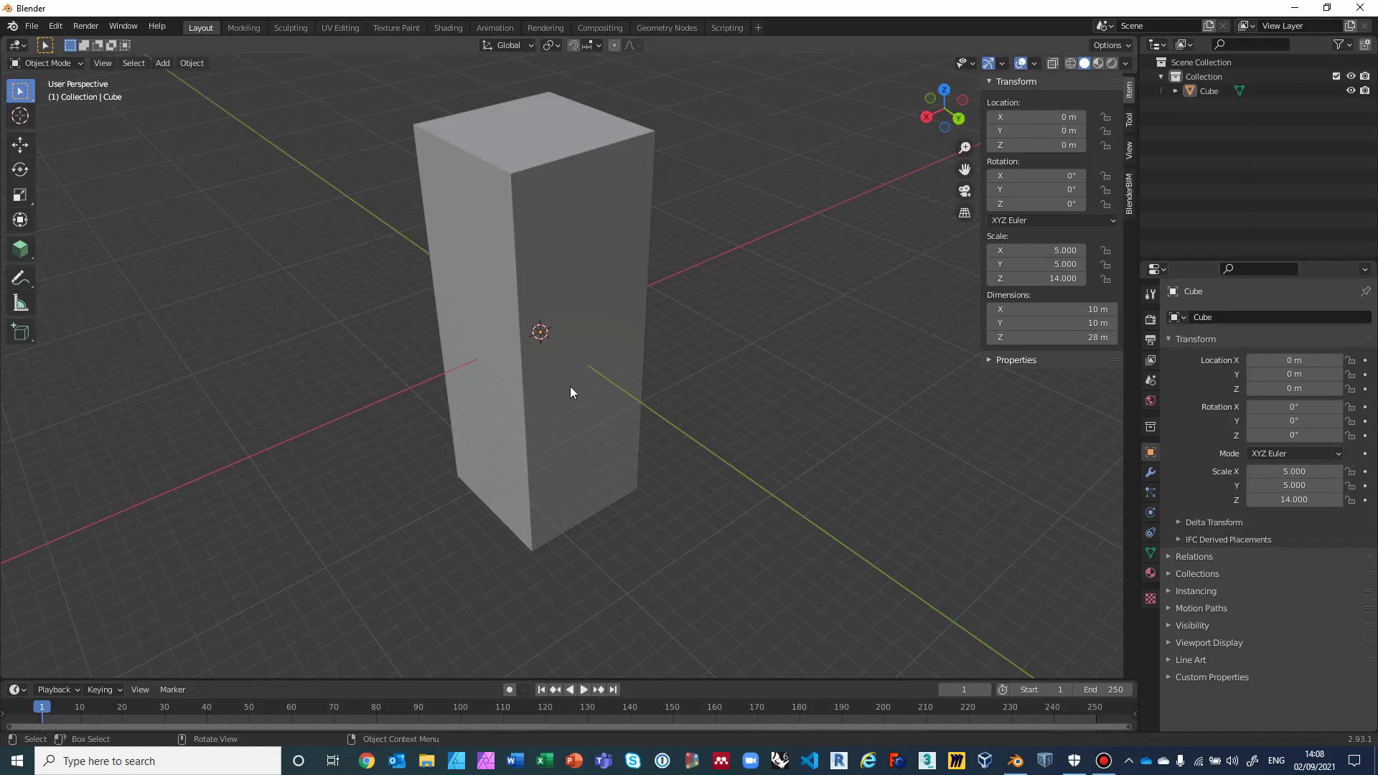
pyautogui.click(1037, 118)
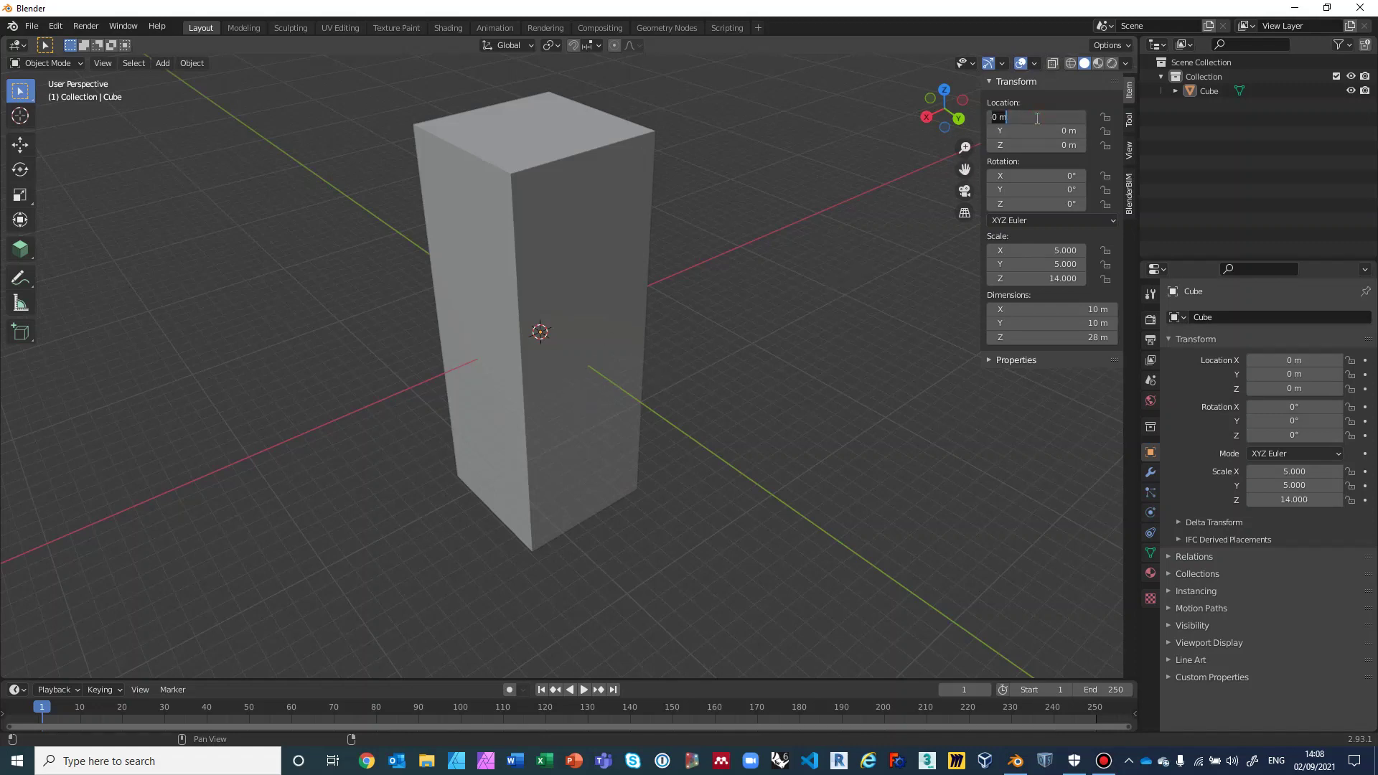
pyautogui.write('5')
pyautogui.press('Tab')
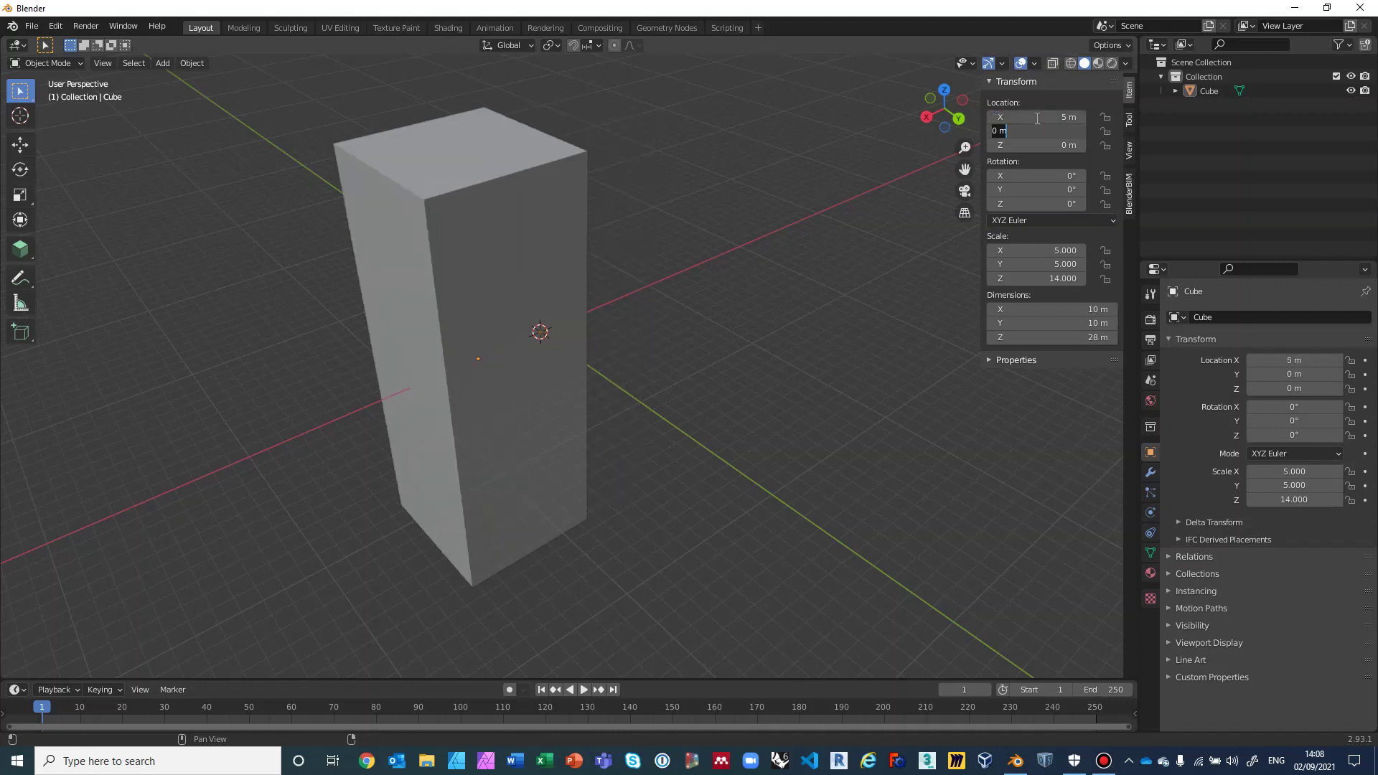
pyautogui.press('Tab')
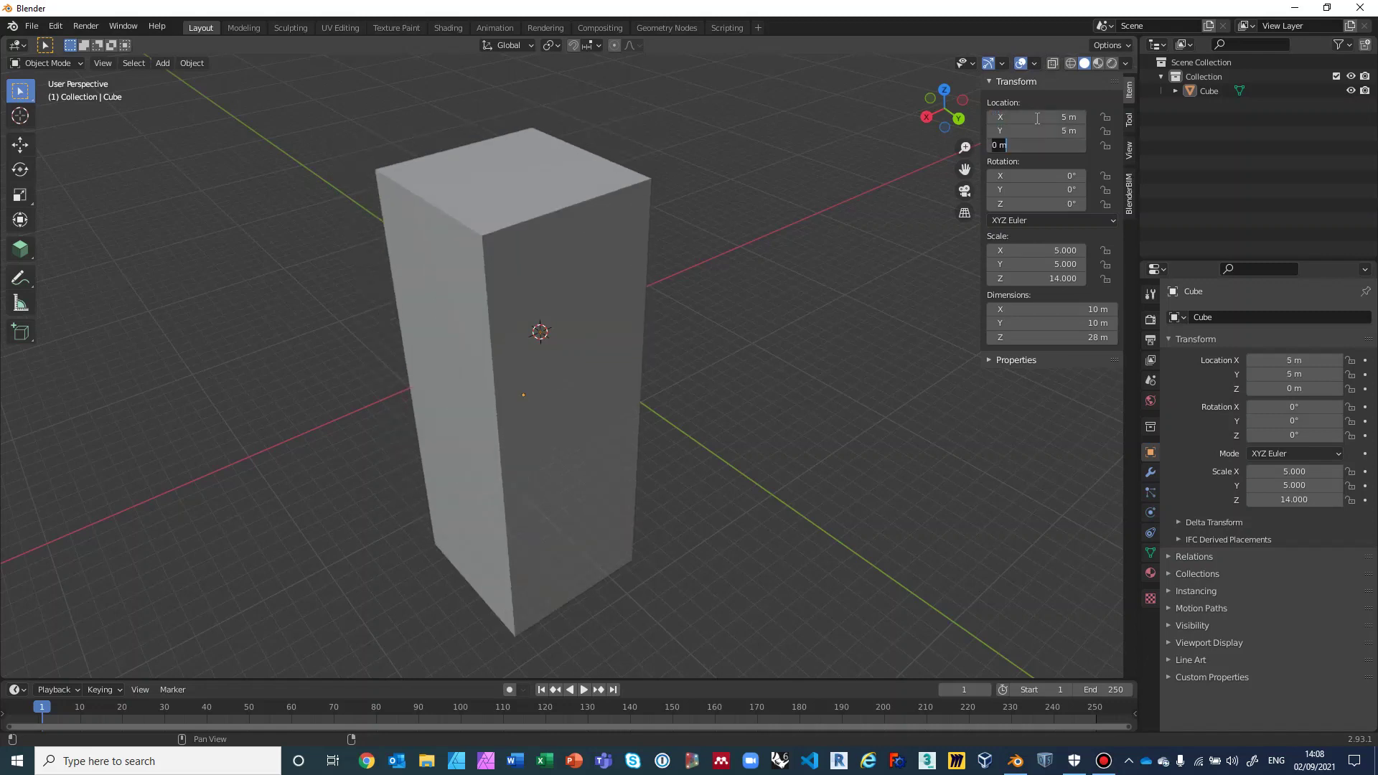
pyautogui.write('14')
pyautogui.press('Return')
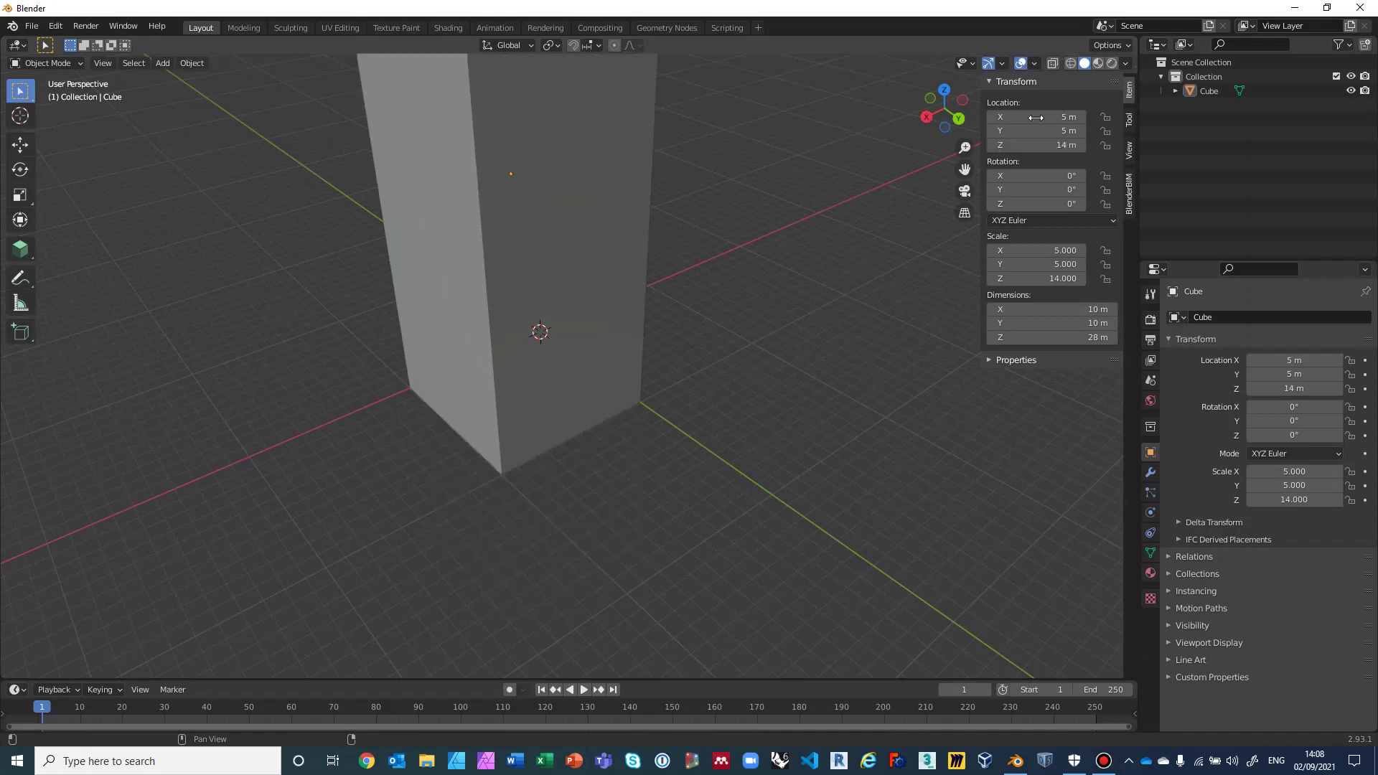
# Rename the tower box from Cube to Perimeter
pyautogui.moveTo(622, 385); pyautogui.dragTo(794, 378, button='middle')
pyautogui.press('KP_8')
pyautogui.press('KP_8')
pyautogui.press('KP_8')
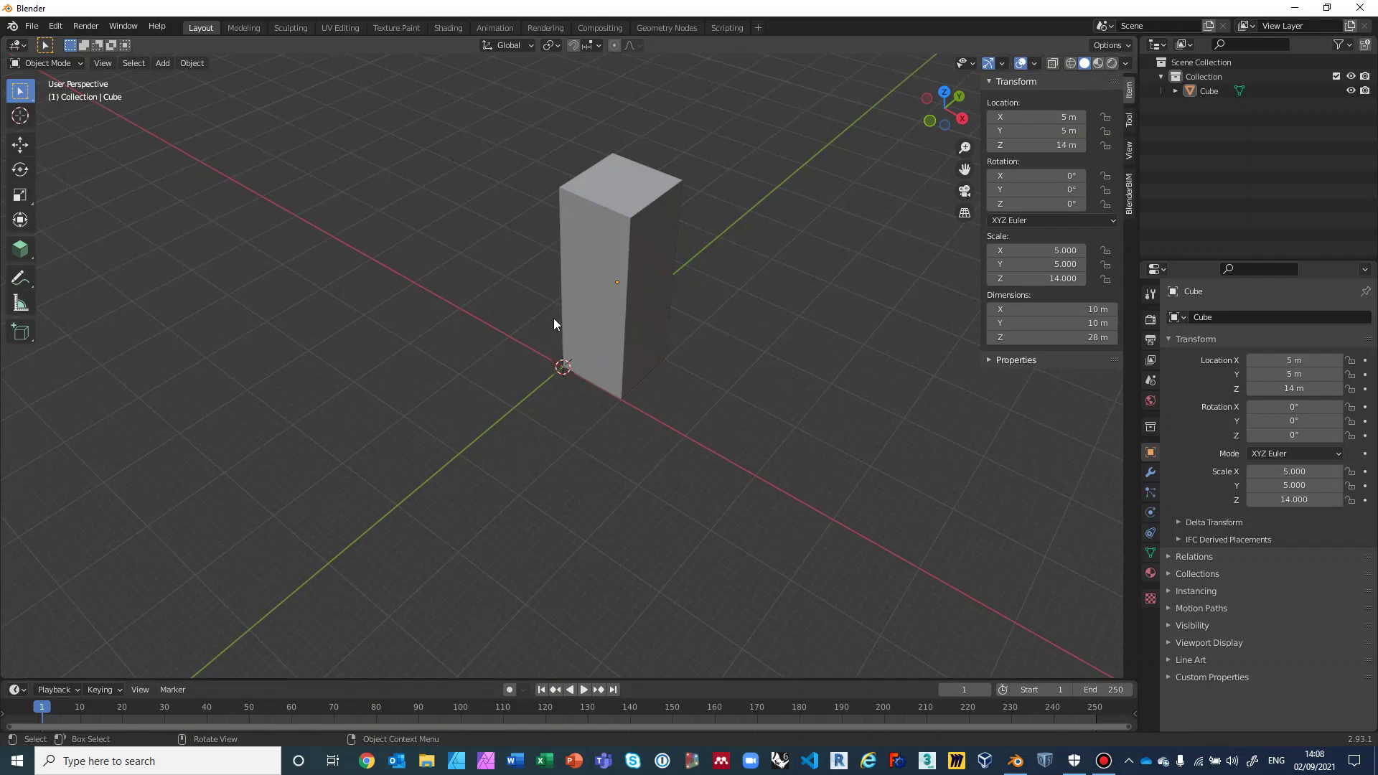
pyautogui.moveTo(754, 327); pyautogui.dragTo(610, 307, button='middle')
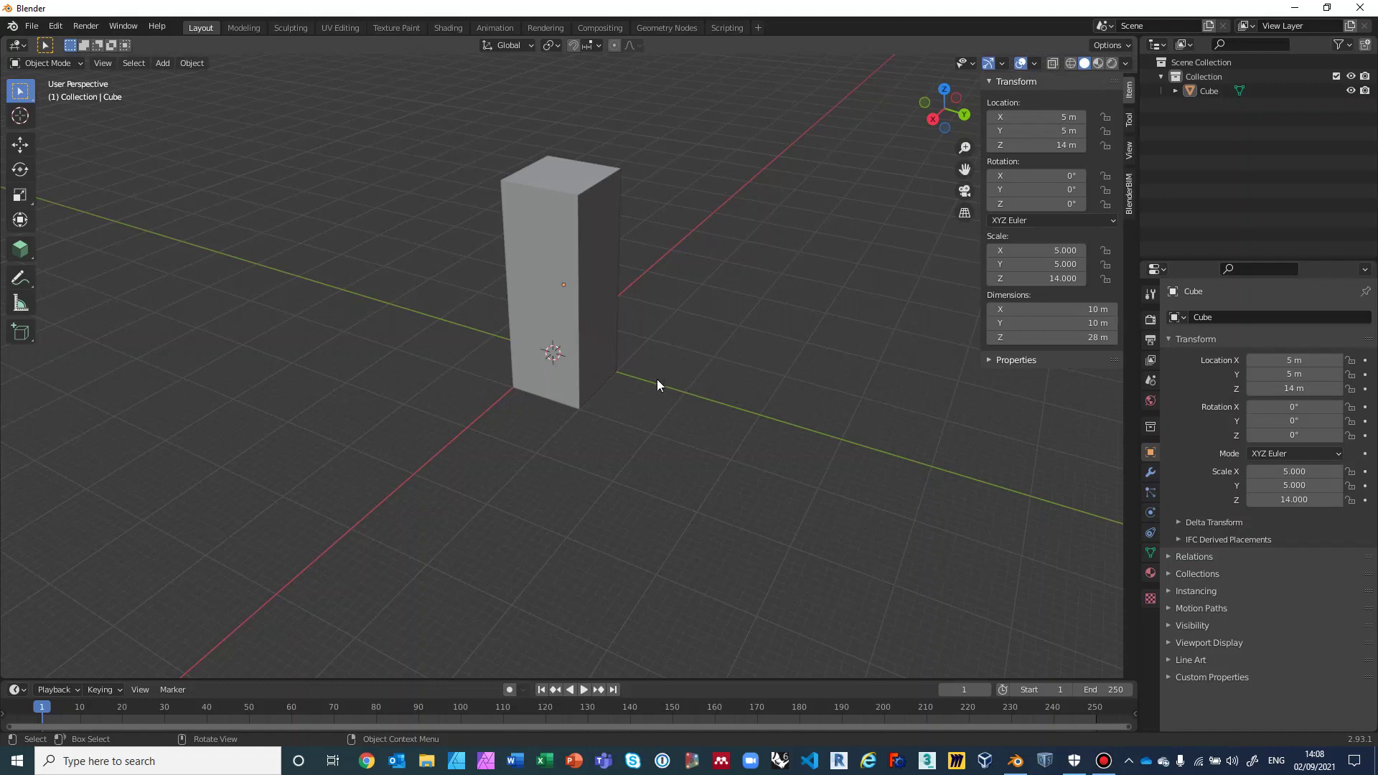
pyautogui.moveTo(750, 418); pyautogui.dragTo(842, 460, button='middle')
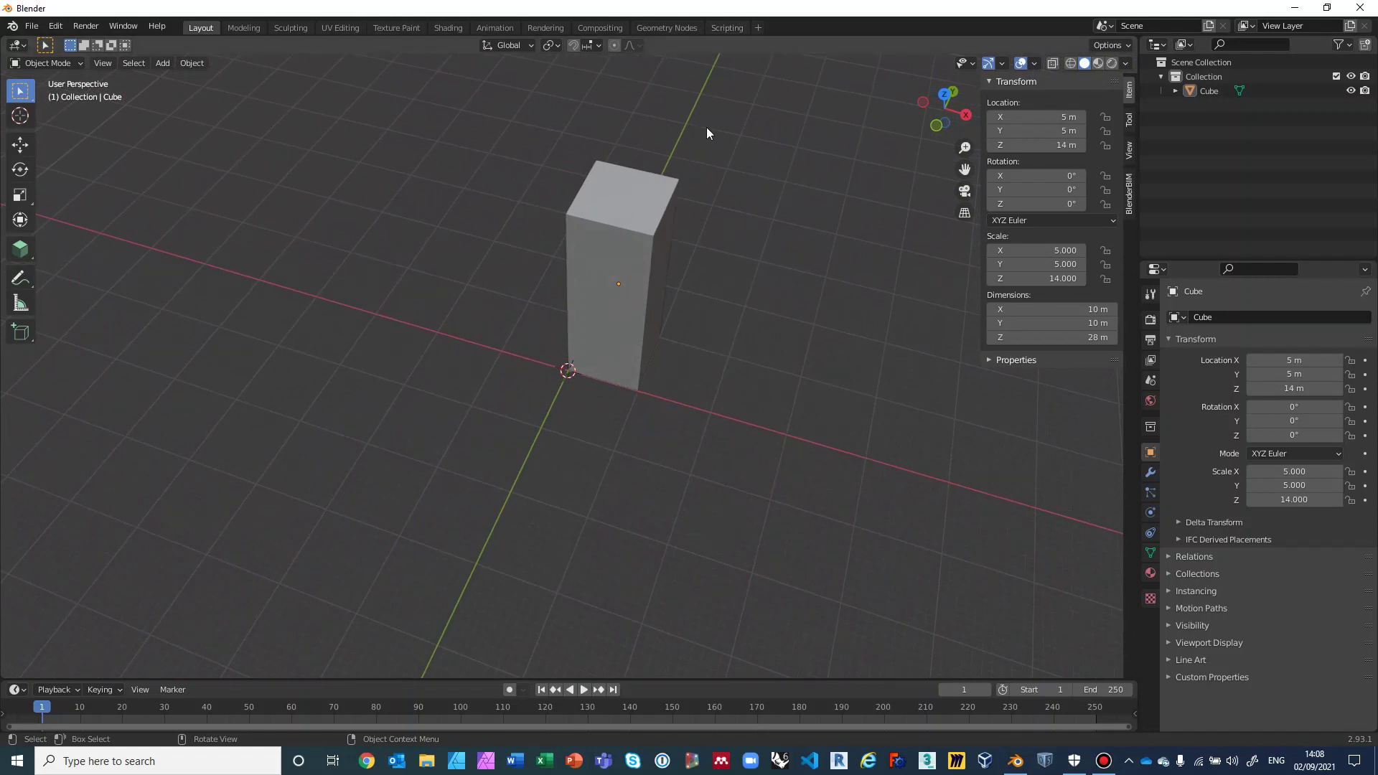
pyautogui.moveTo(742, 248)
pyautogui.mouseDown(button='middle')
pyautogui.moveTo(744, 262)
pyautogui.moveTo(749, 248)
pyautogui.moveTo(726, 230)
pyautogui.mouseUp(button='middle')
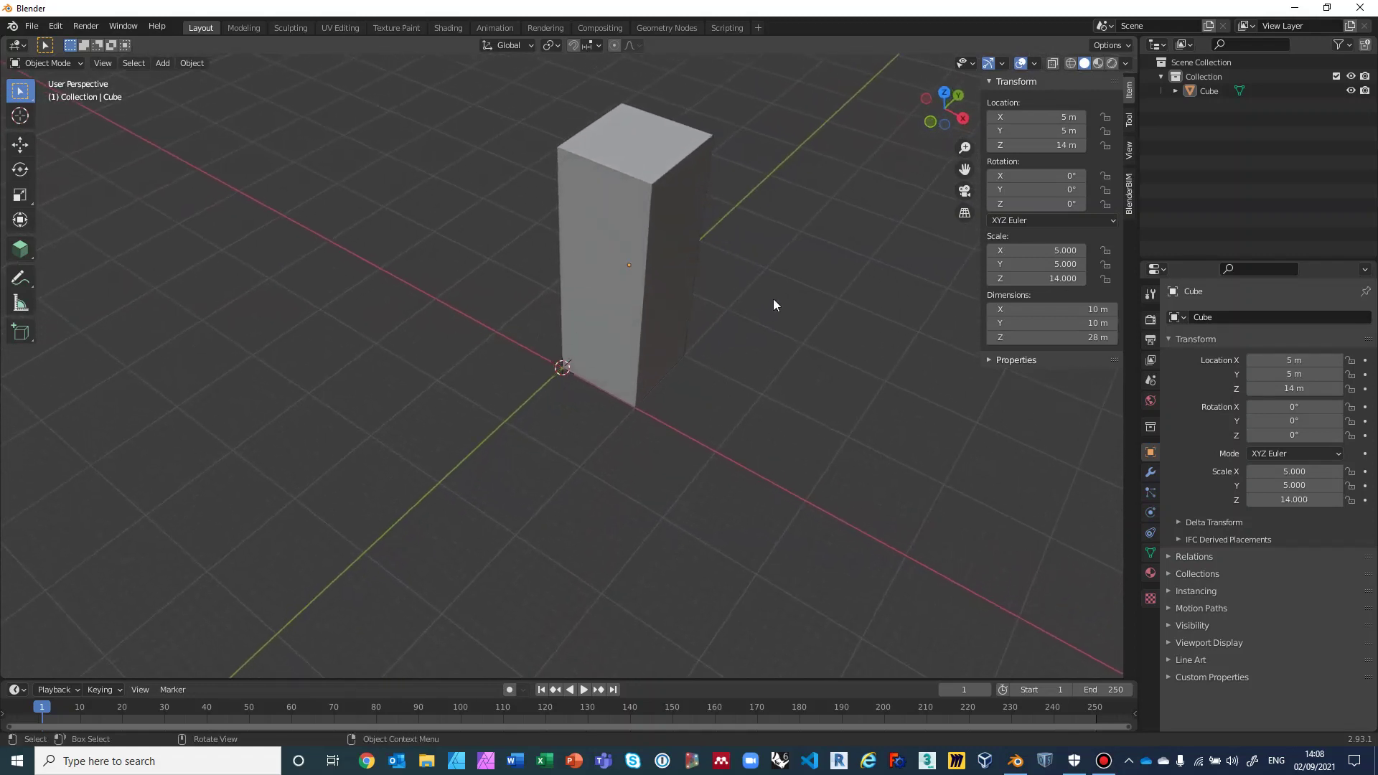
pyautogui.click(1213, 92)
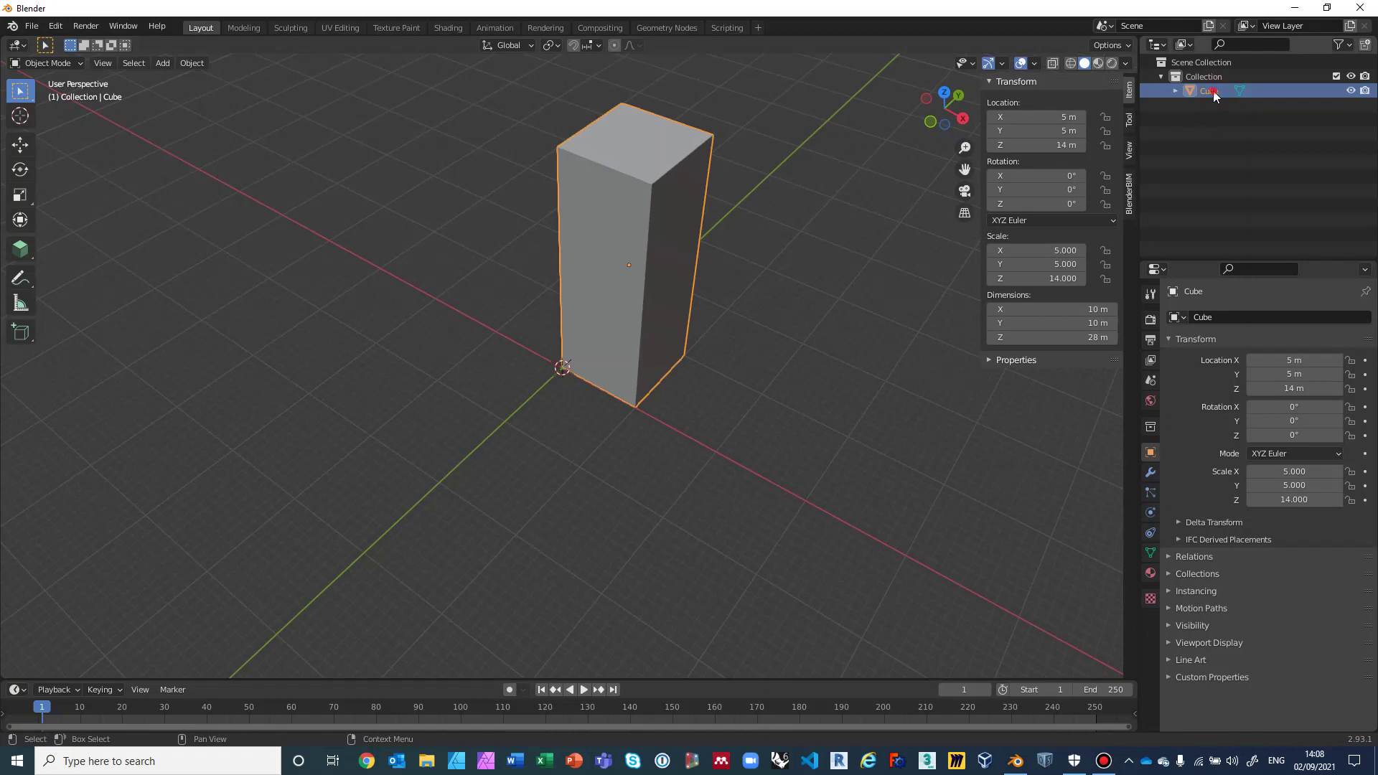
pyautogui.doubleClick(1213, 90)
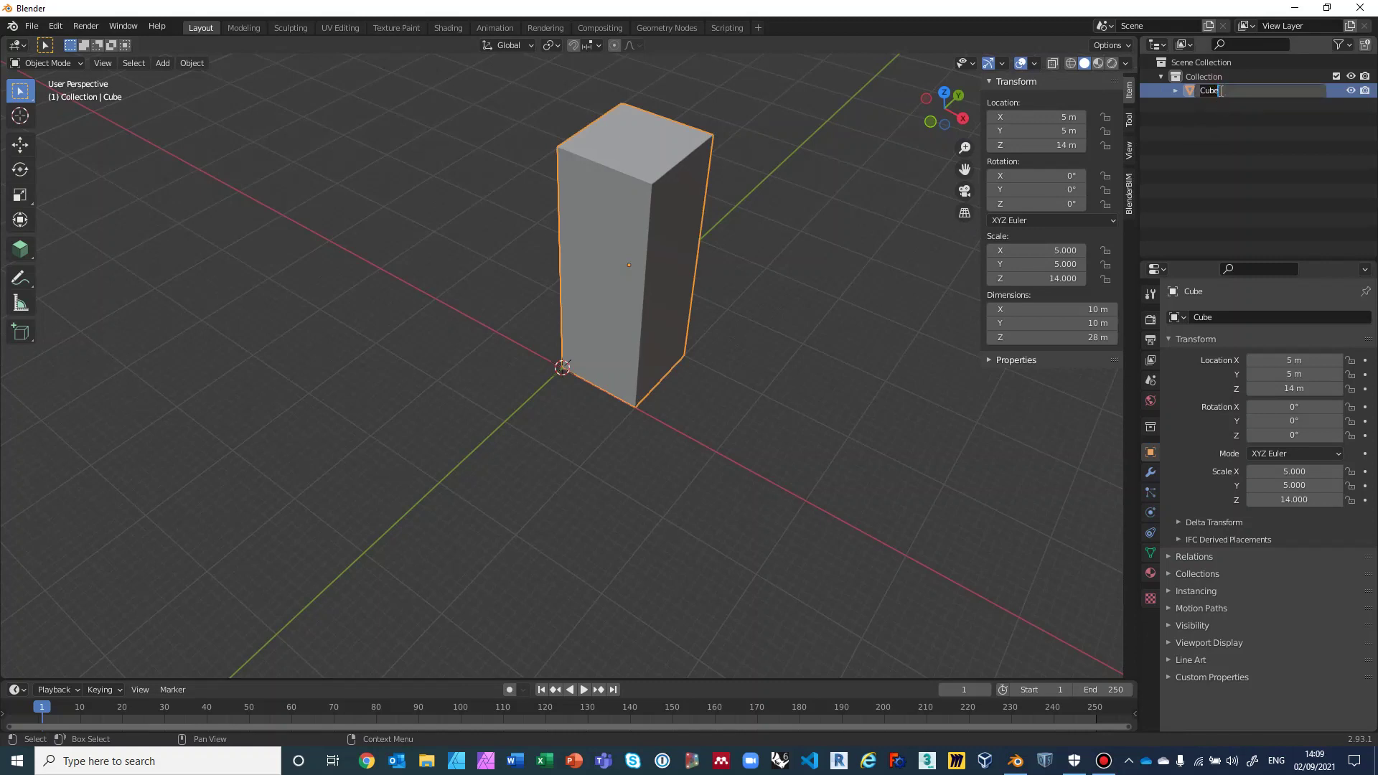
pyautogui.write('Perimeter')
pyautogui.press('Return')
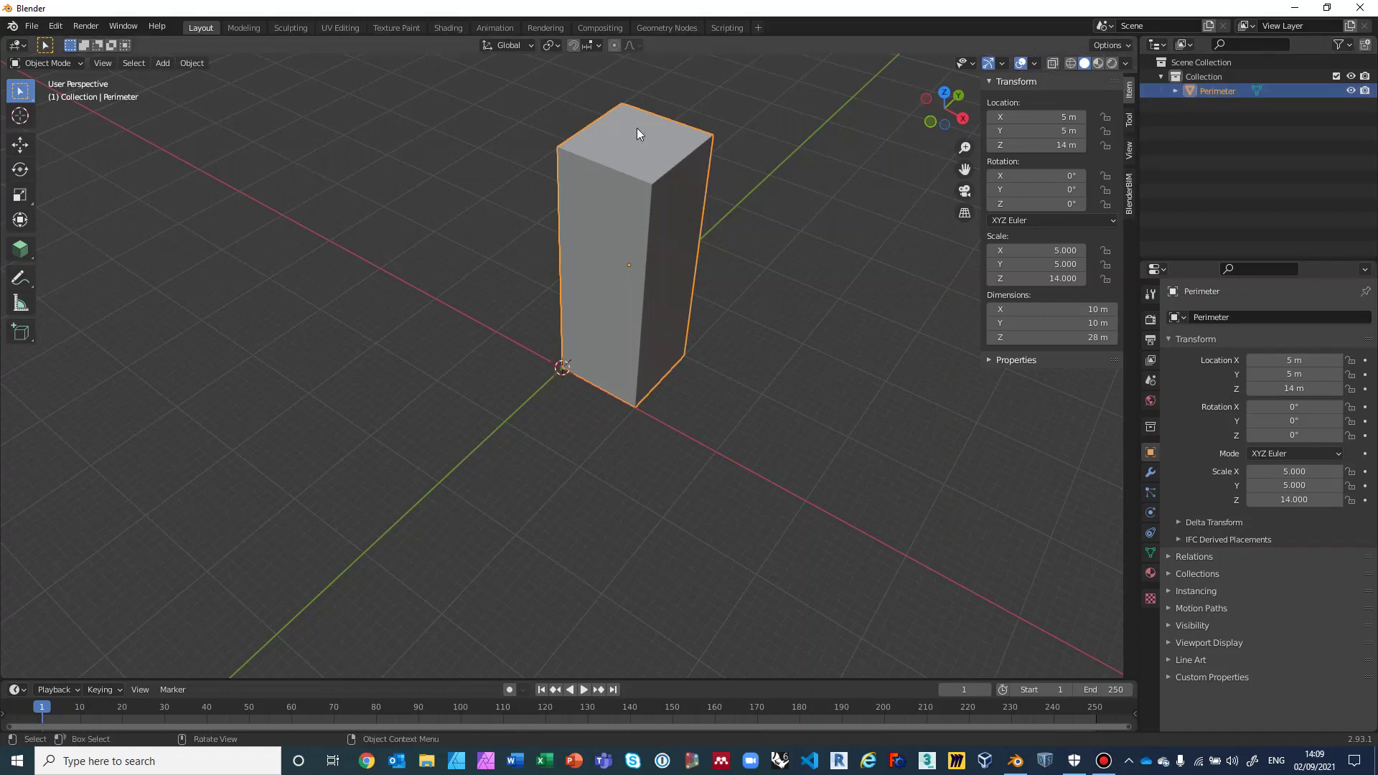
# Duplicate the Perimeter box in place by copying and pasting it
pyautogui.click(718, 214)
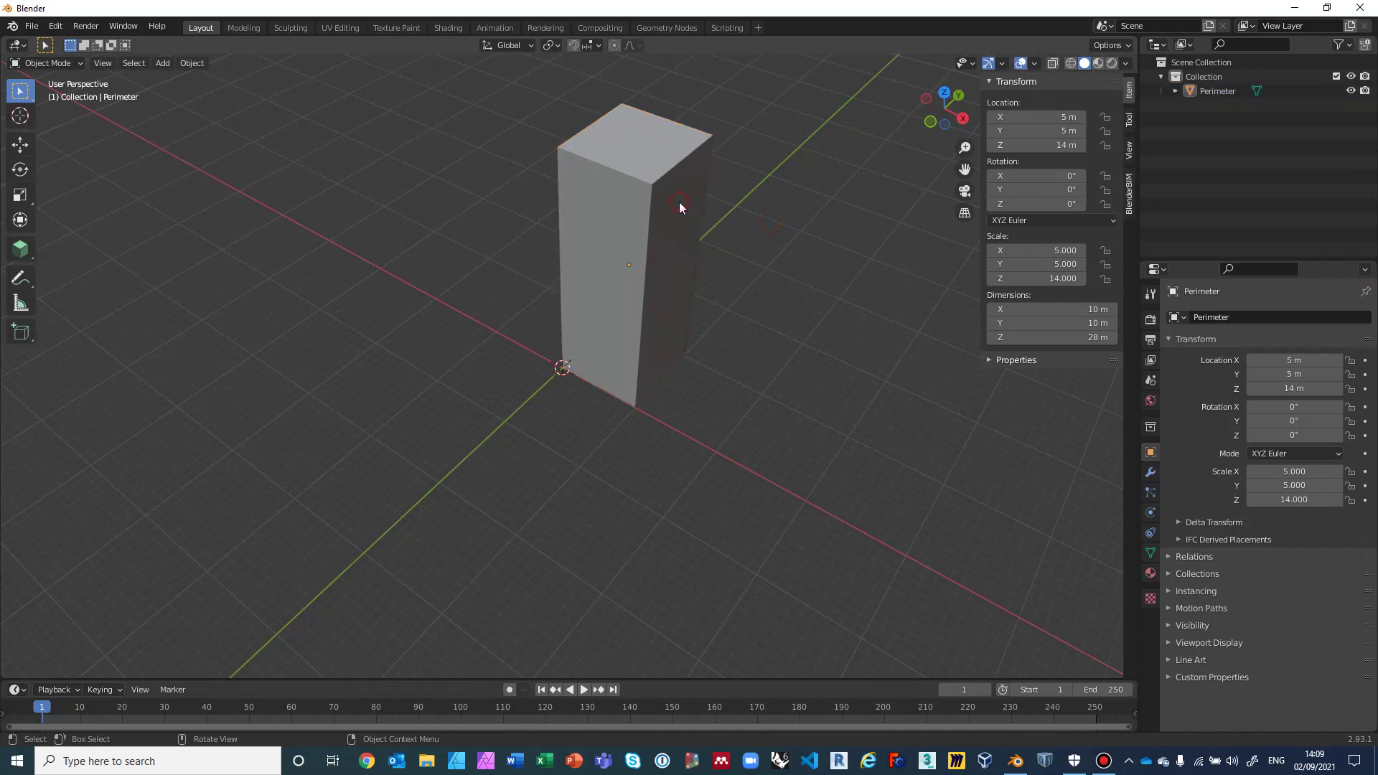
pyautogui.click(679, 201)
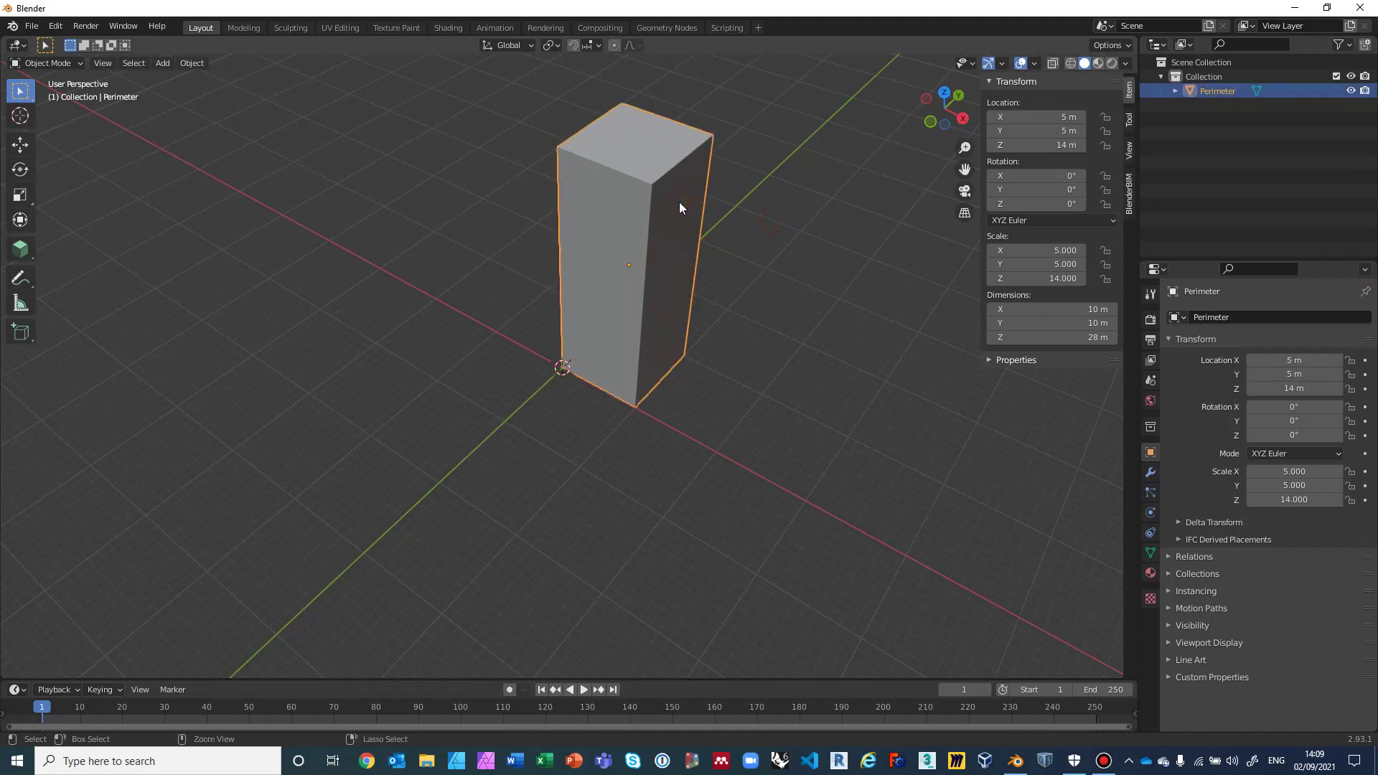
pyautogui.hotkey('ctrl', 'c')
pyautogui.hotkey('ctrl', 'v')
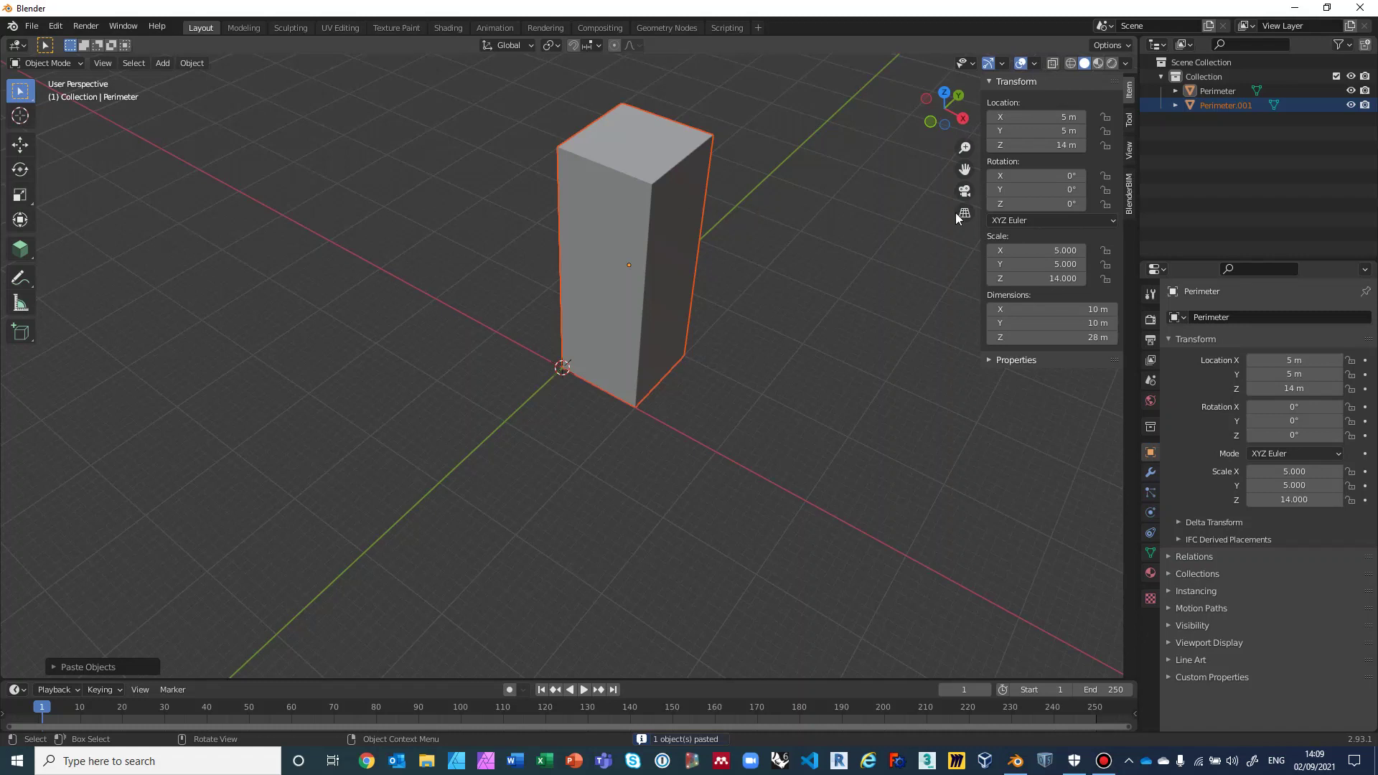
# Rename the pasted copy of the Perimeter box as Core
pyautogui.click(1224, 105)
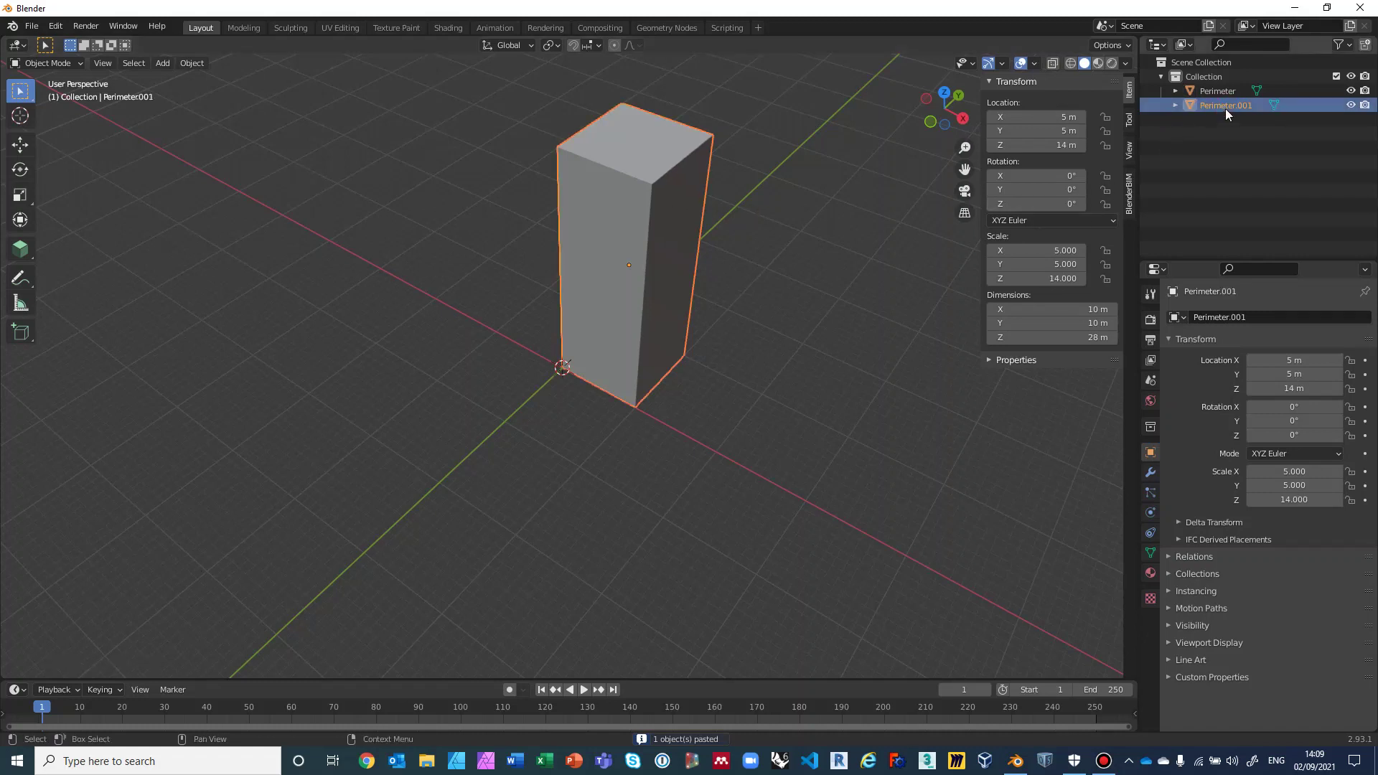
pyautogui.doubleClick(1226, 106)
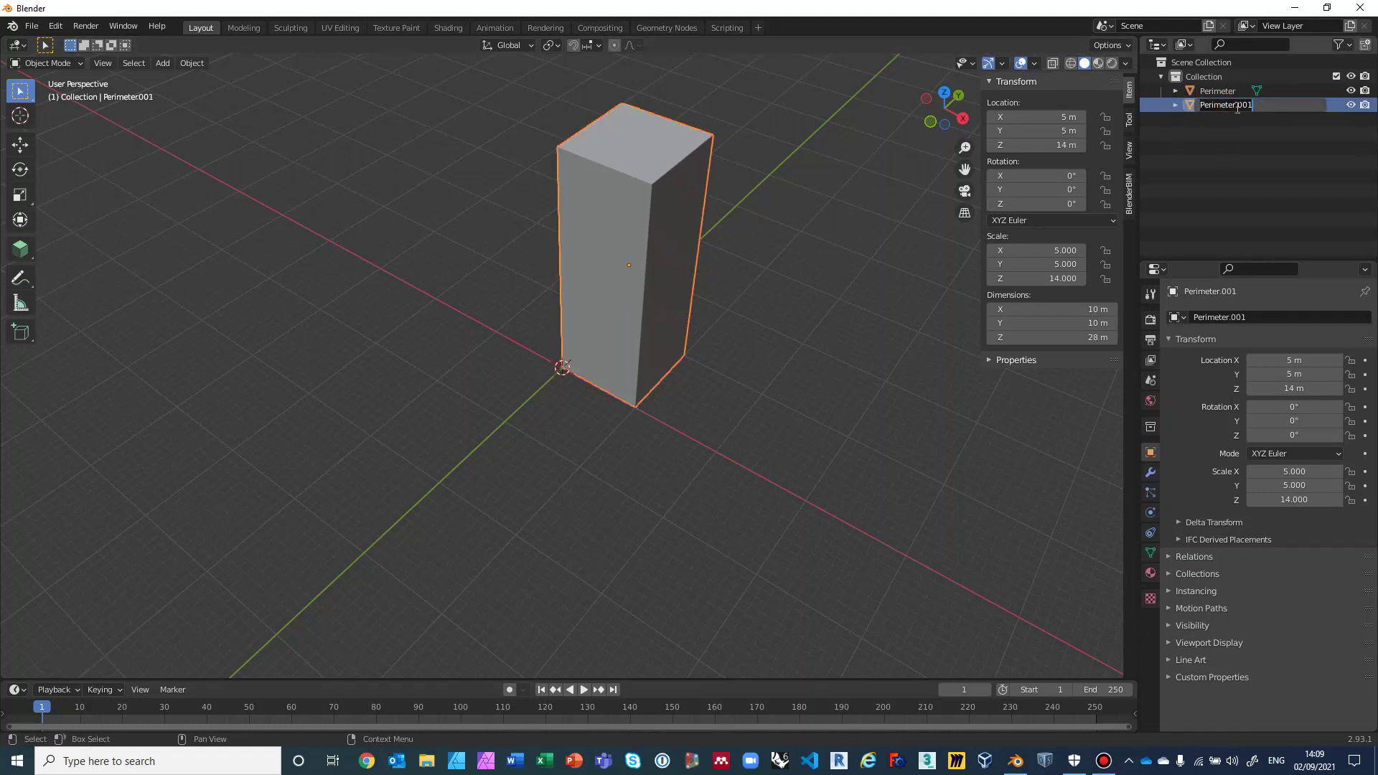
pyautogui.press('BackSpace')
pyautogui.write('Core')
pyautogui.press('Return')
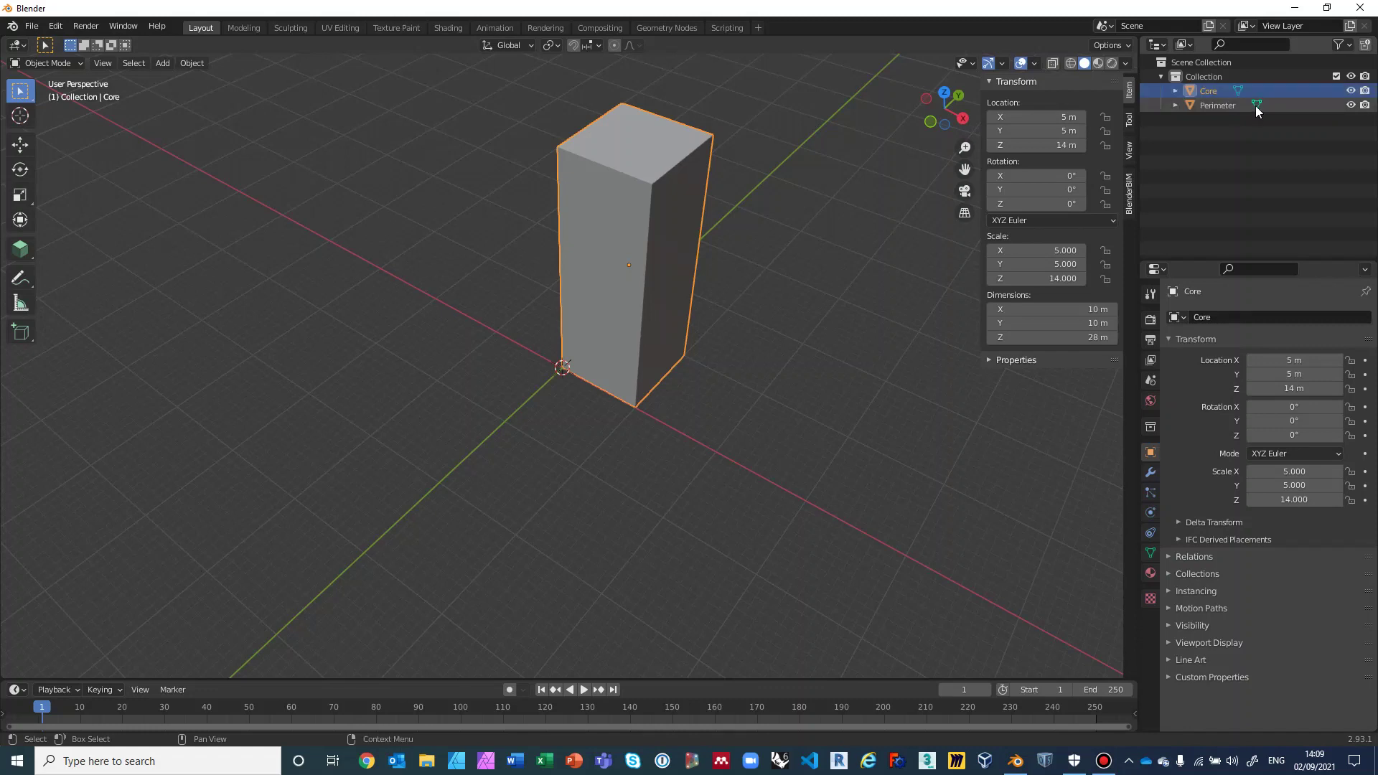
# Set the Core box's X and Y dimensions to 4 m each
pyautogui.click(1072, 311)
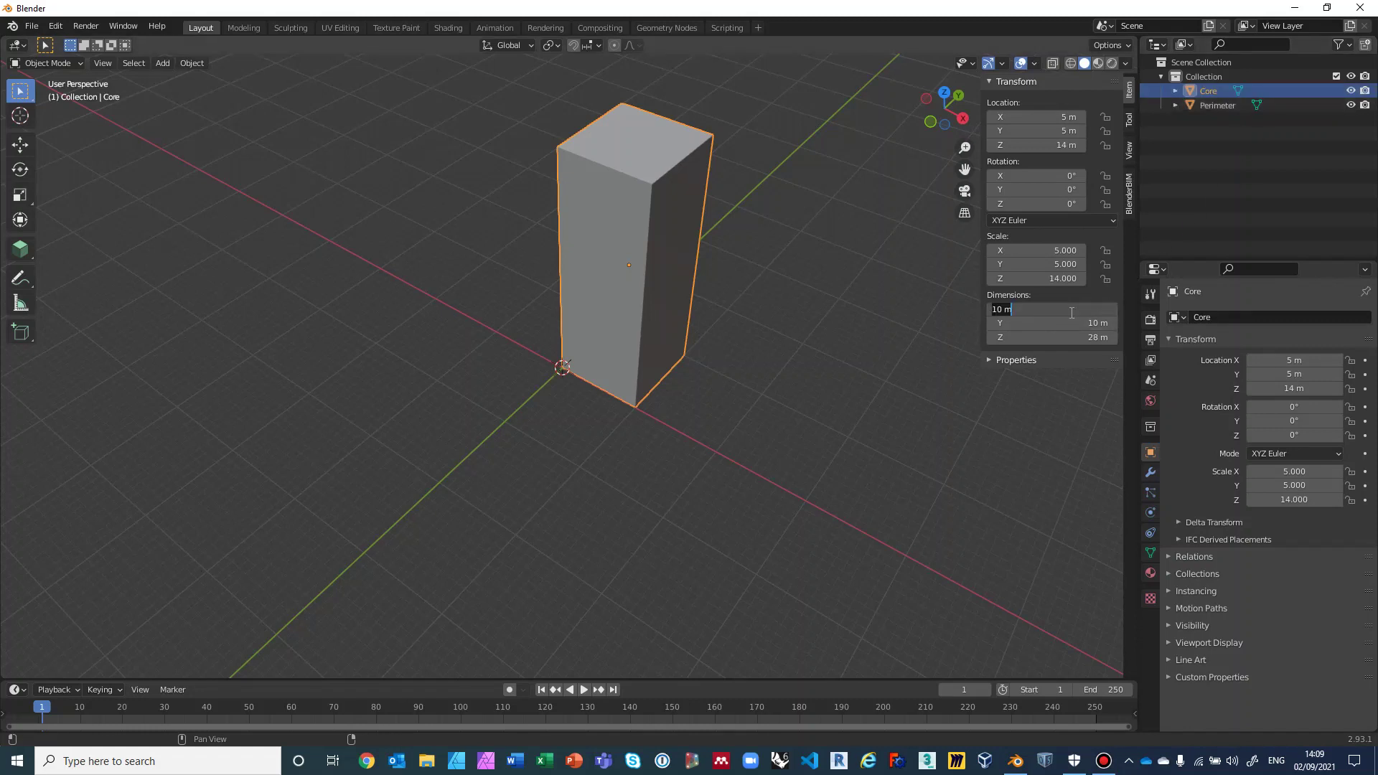
pyautogui.write('4')
pyautogui.press('Tab')
pyautogui.write('4')
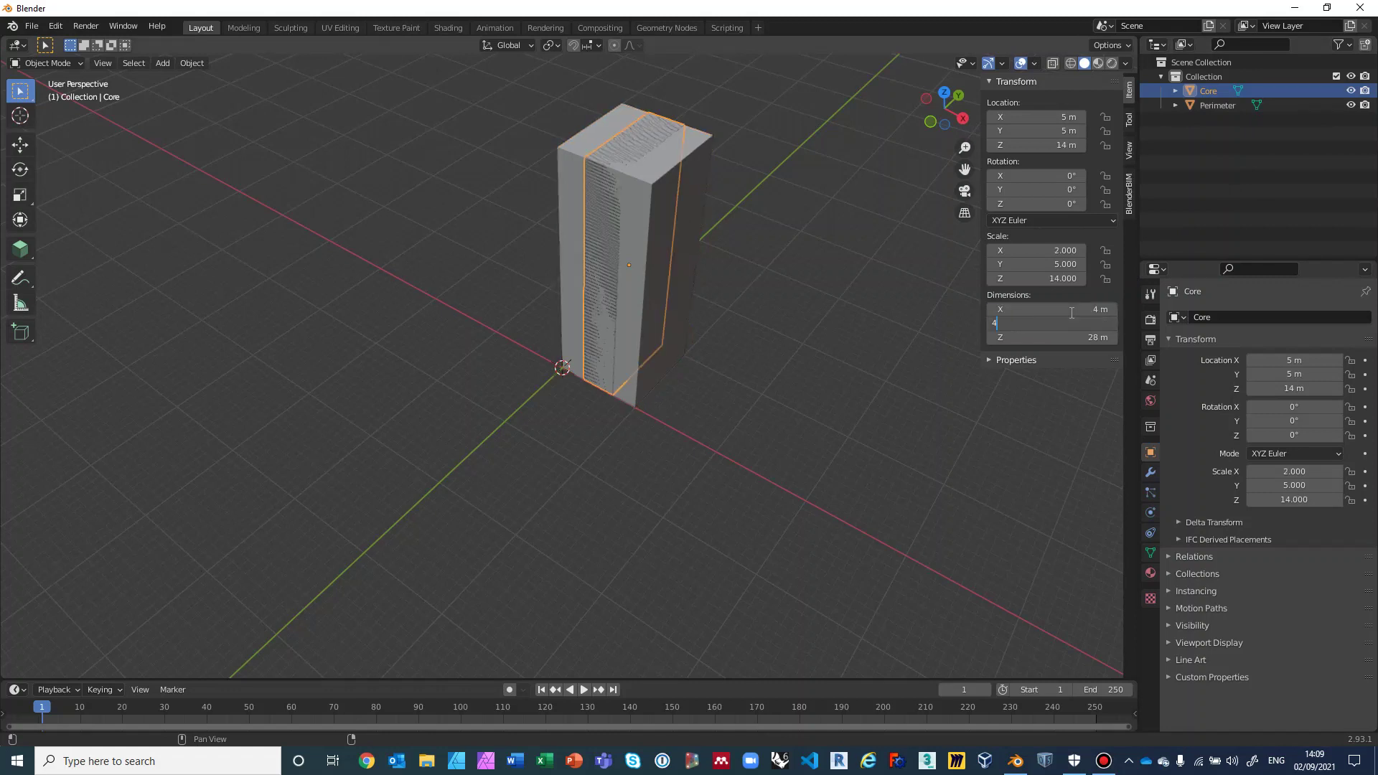
pyautogui.press('Return')
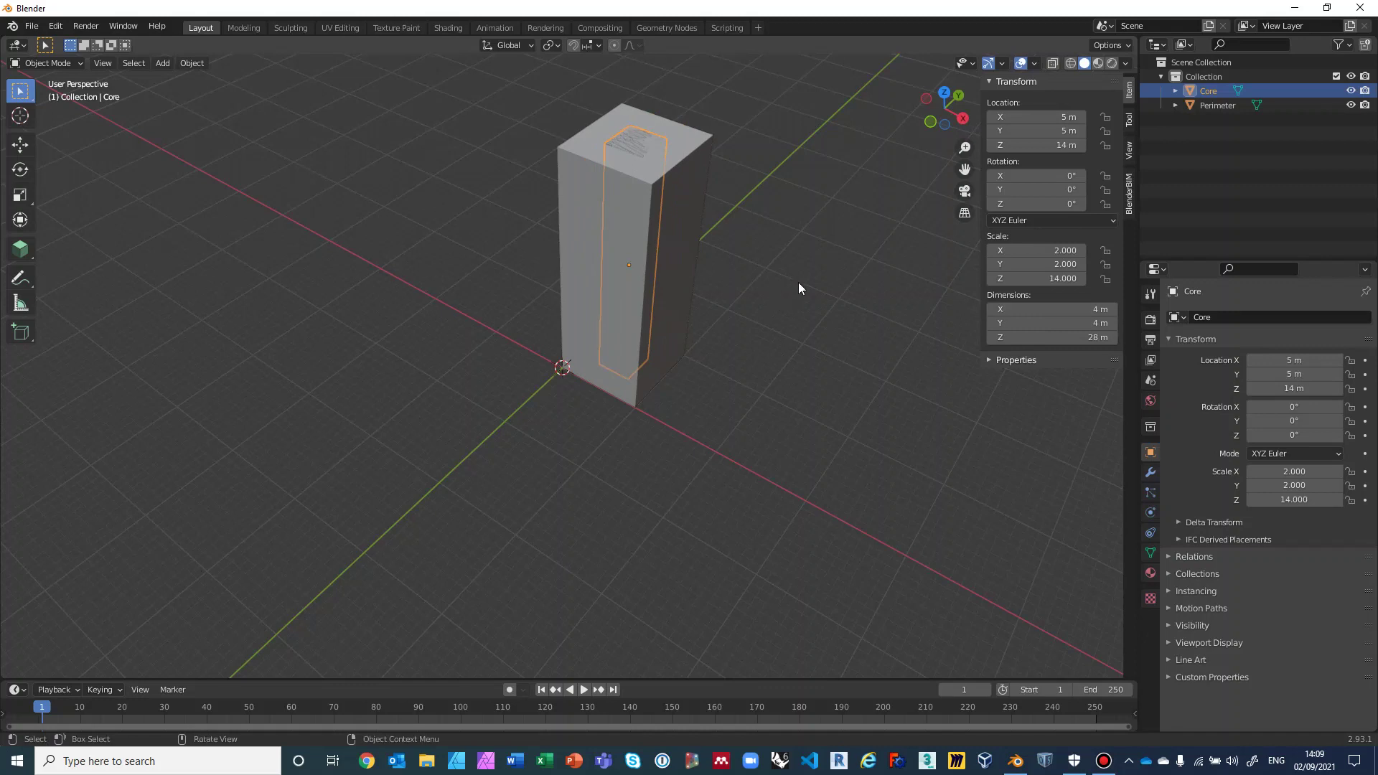
# Turn on X-ray display so the core is visible inside the perimeter, and deselect everything
pyautogui.moveTo(798, 282); pyautogui.dragTo(772, 297, button='middle')
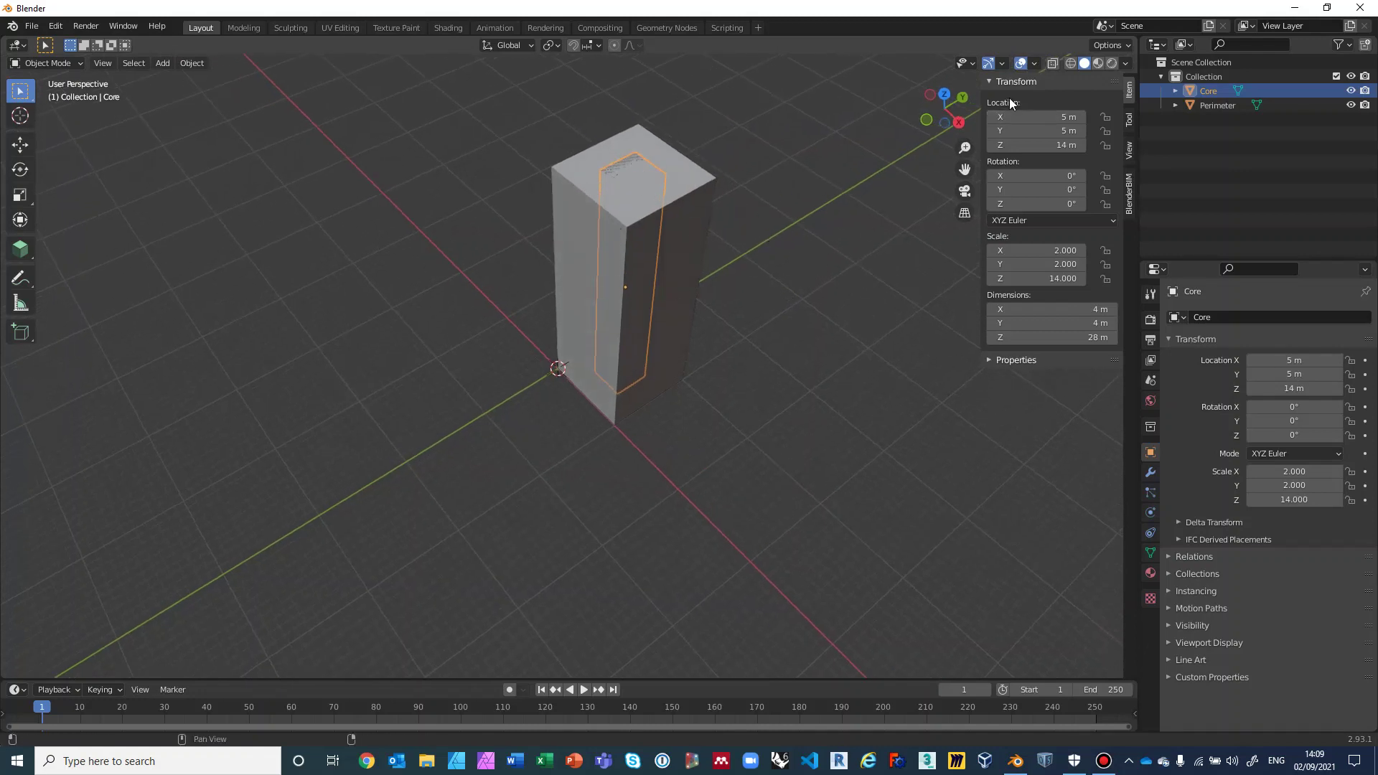
pyautogui.click(1053, 64)
pyautogui.click(814, 243)
pyautogui.moveTo(799, 247); pyautogui.dragTo(736, 295, button='middle')
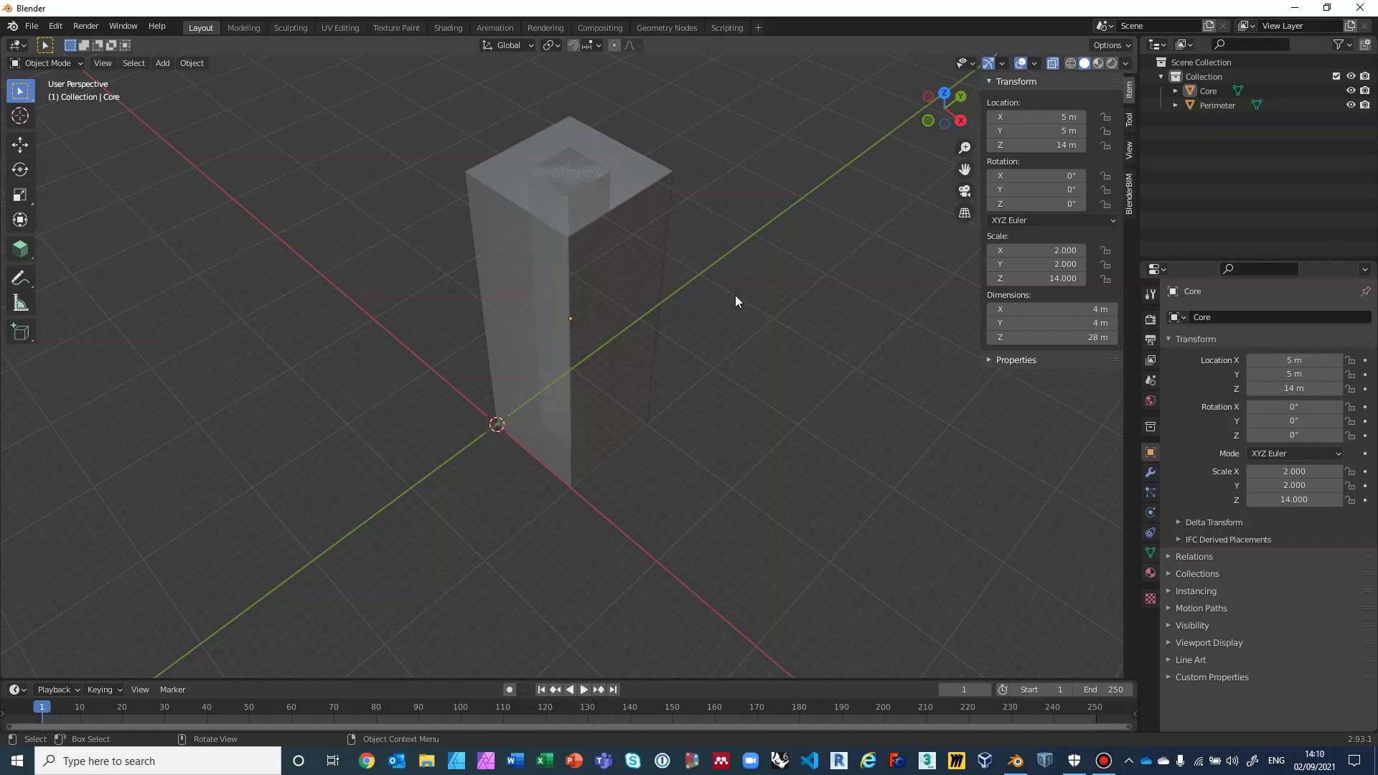
pyautogui.moveTo(738, 296); pyautogui.dragTo(753, 266, button='middle')
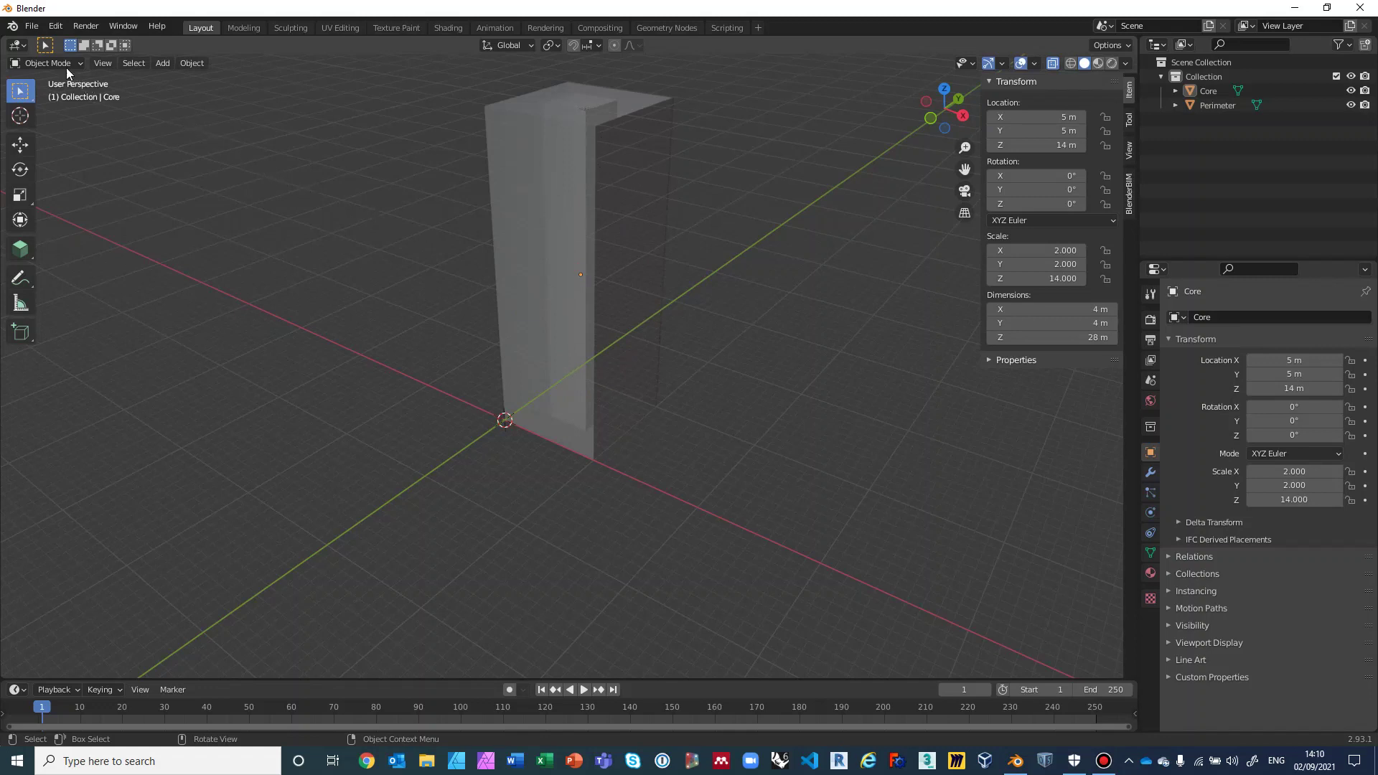
# Add a plane mesh at the origin and set its X and Y dimensions to 14 m each
pyautogui.click(162, 65)
pyautogui.moveTo(170, 77)
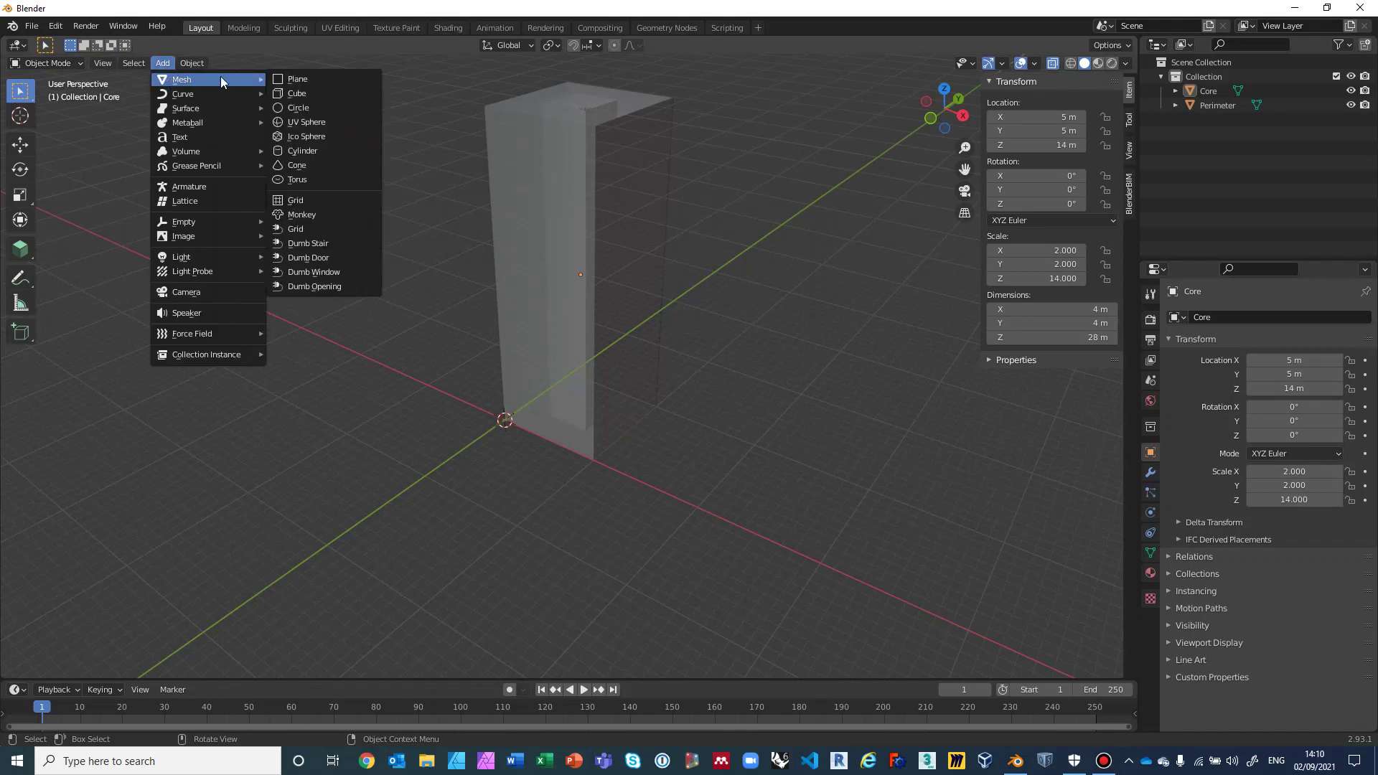
pyautogui.click(302, 84)
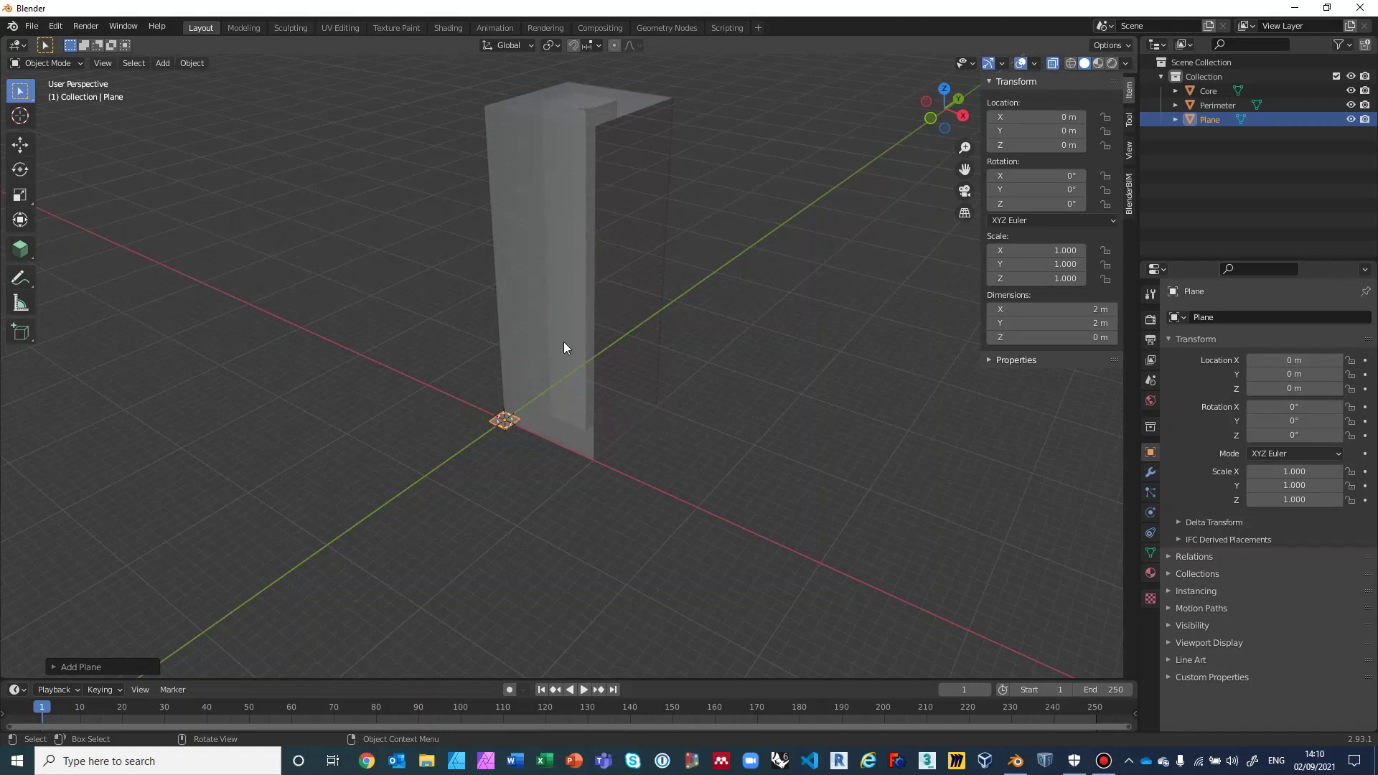
pyautogui.click(1082, 312)
pyautogui.write('14')
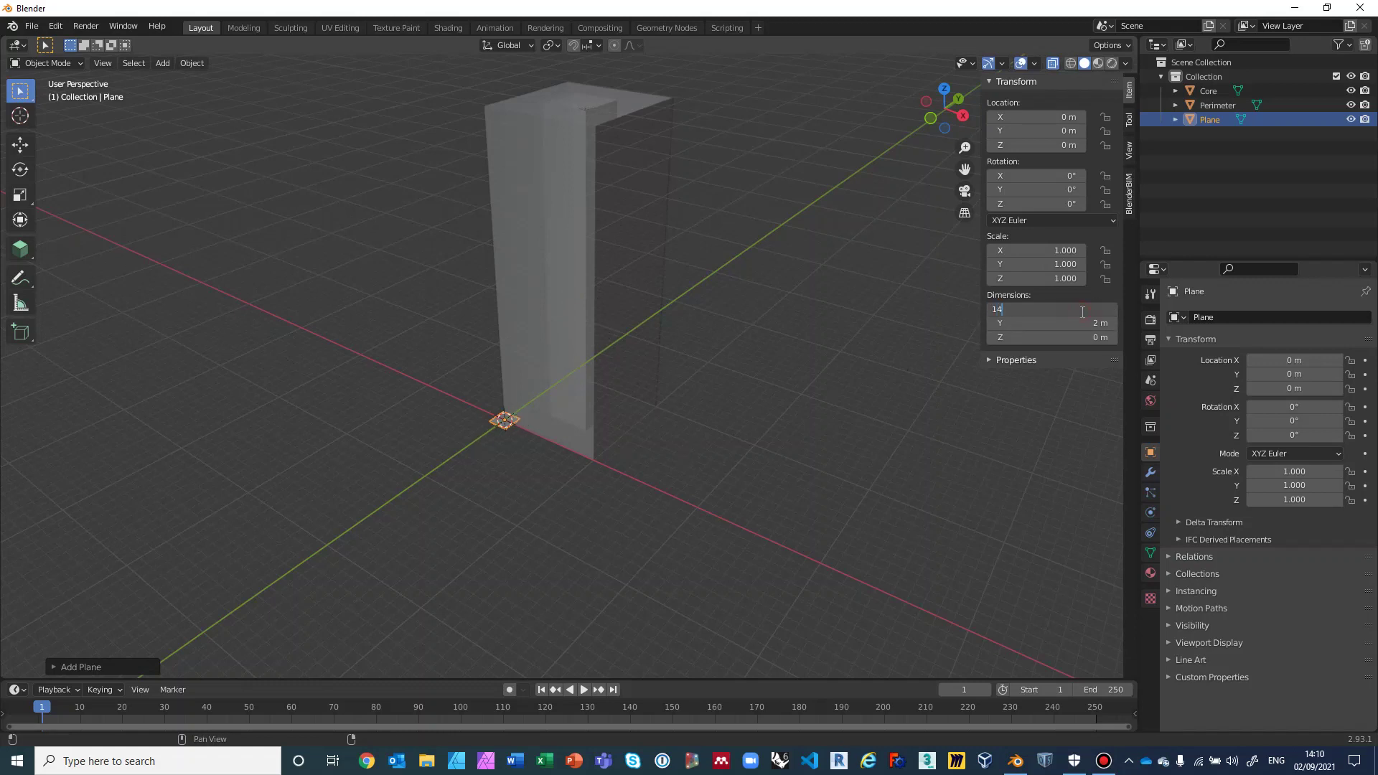
pyautogui.press('Tab')
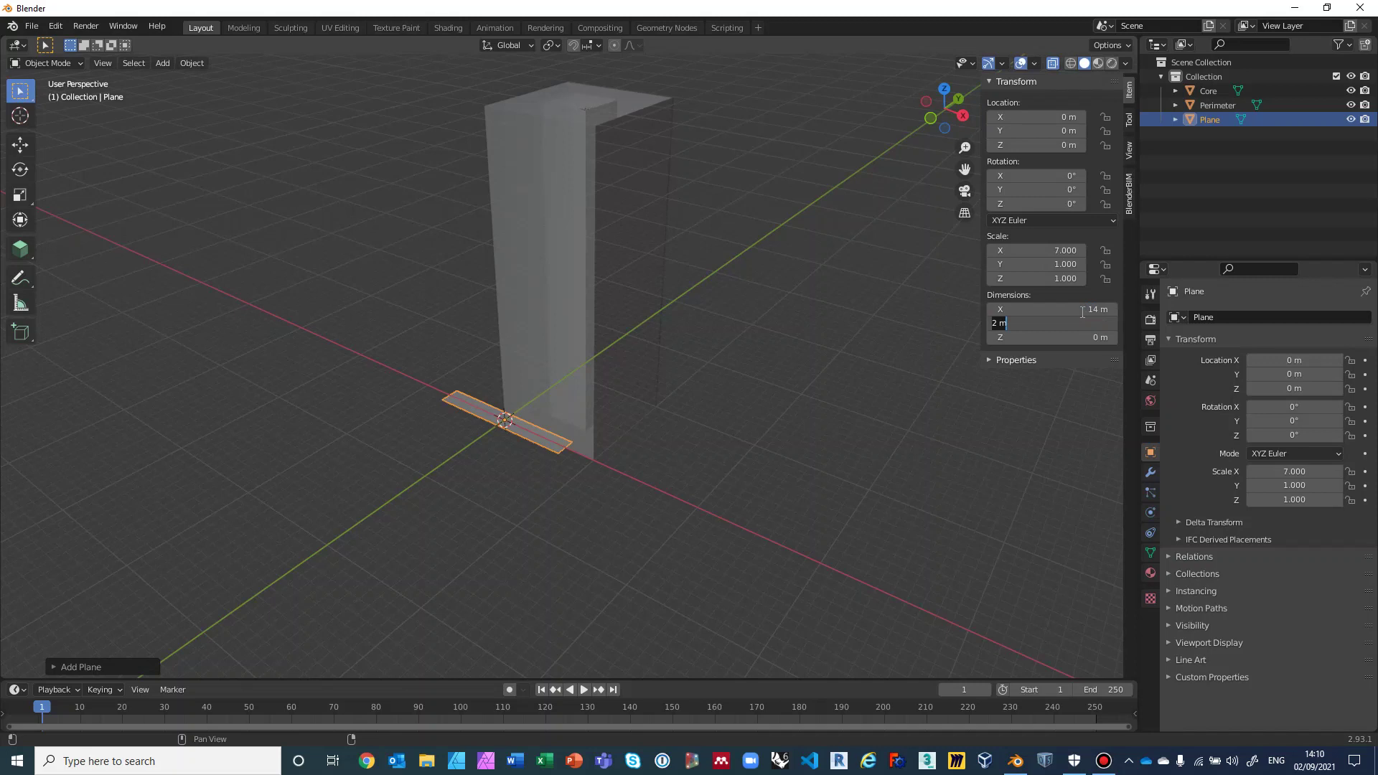
pyautogui.write('14')
pyautogui.press('Return')
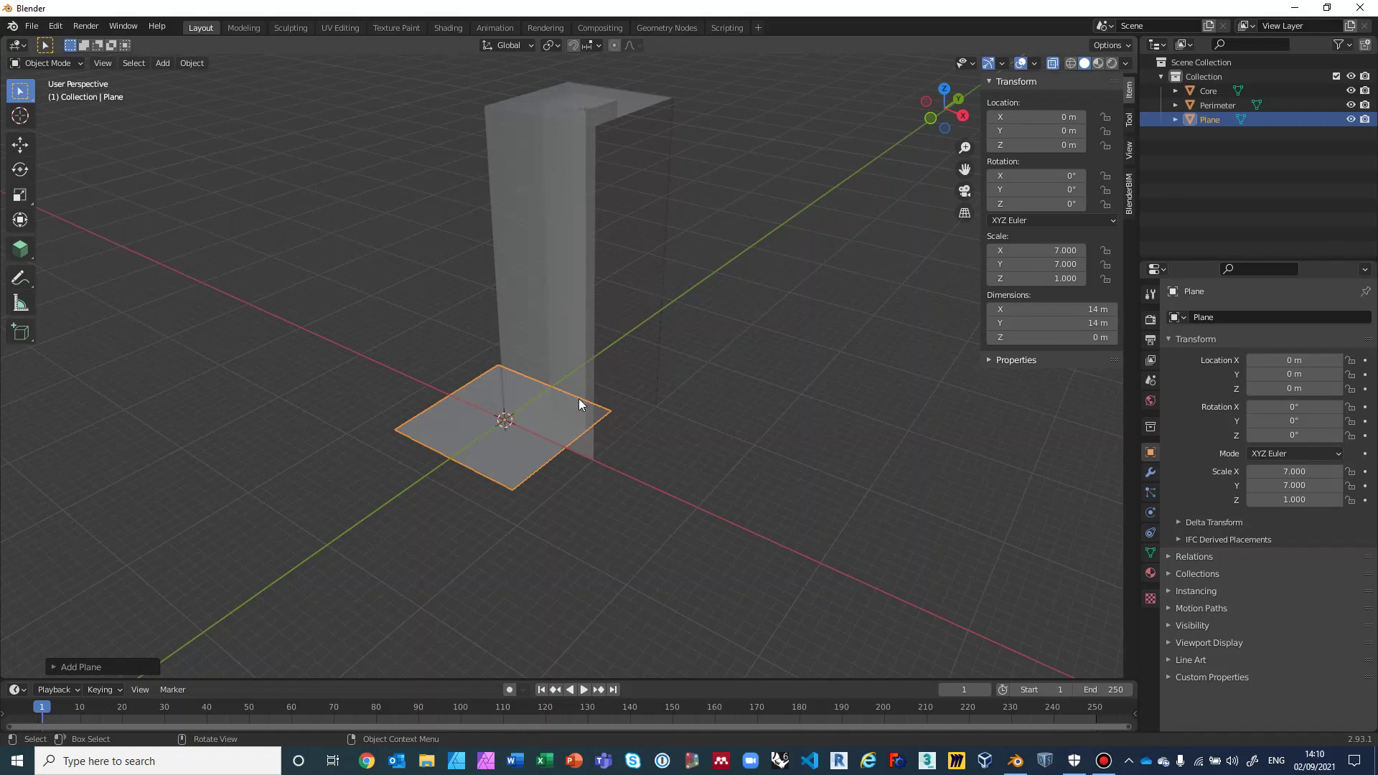
# Move the plane to location X 5 m, Y 5 m, Z 4 m so it cuts through the tower
pyautogui.doubleClick(1039, 118)
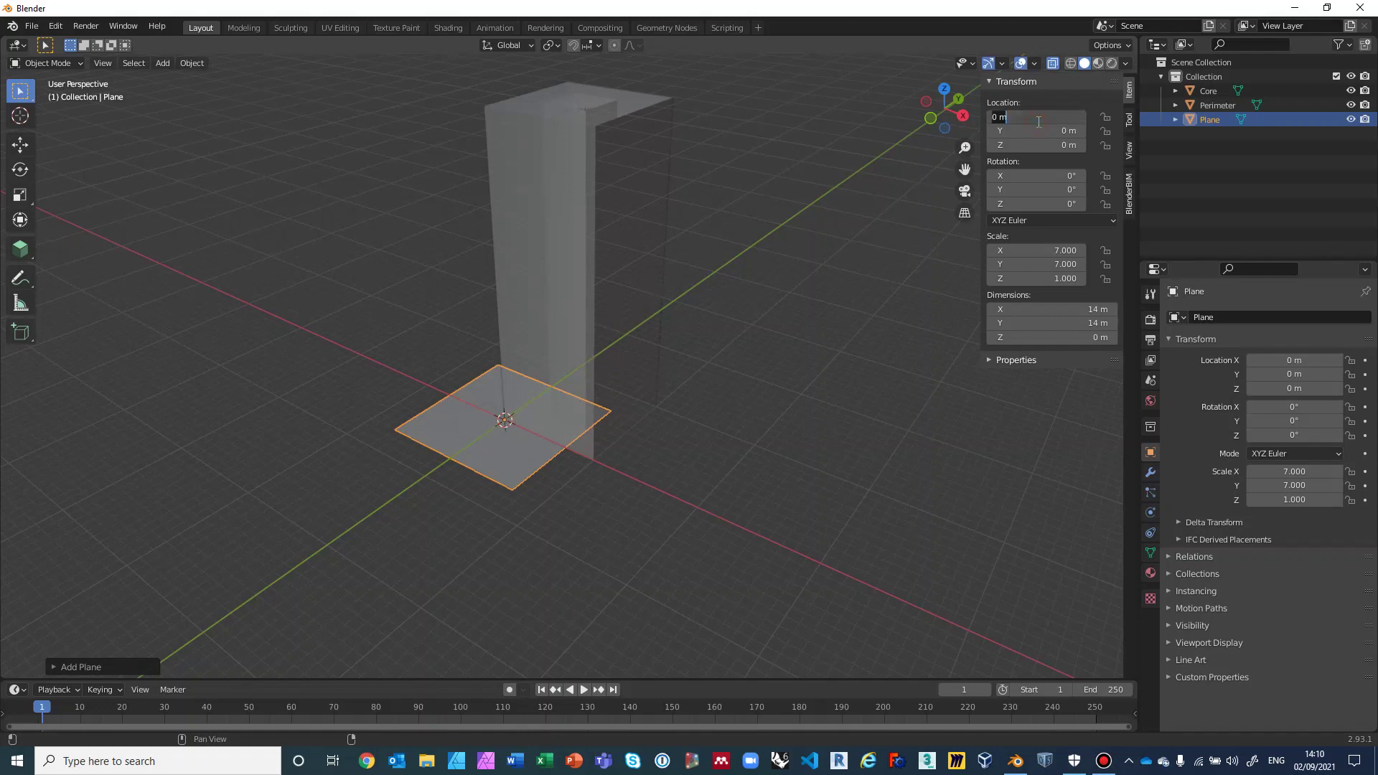
pyautogui.write('5')
pyautogui.press('Tab')
pyautogui.write('5')
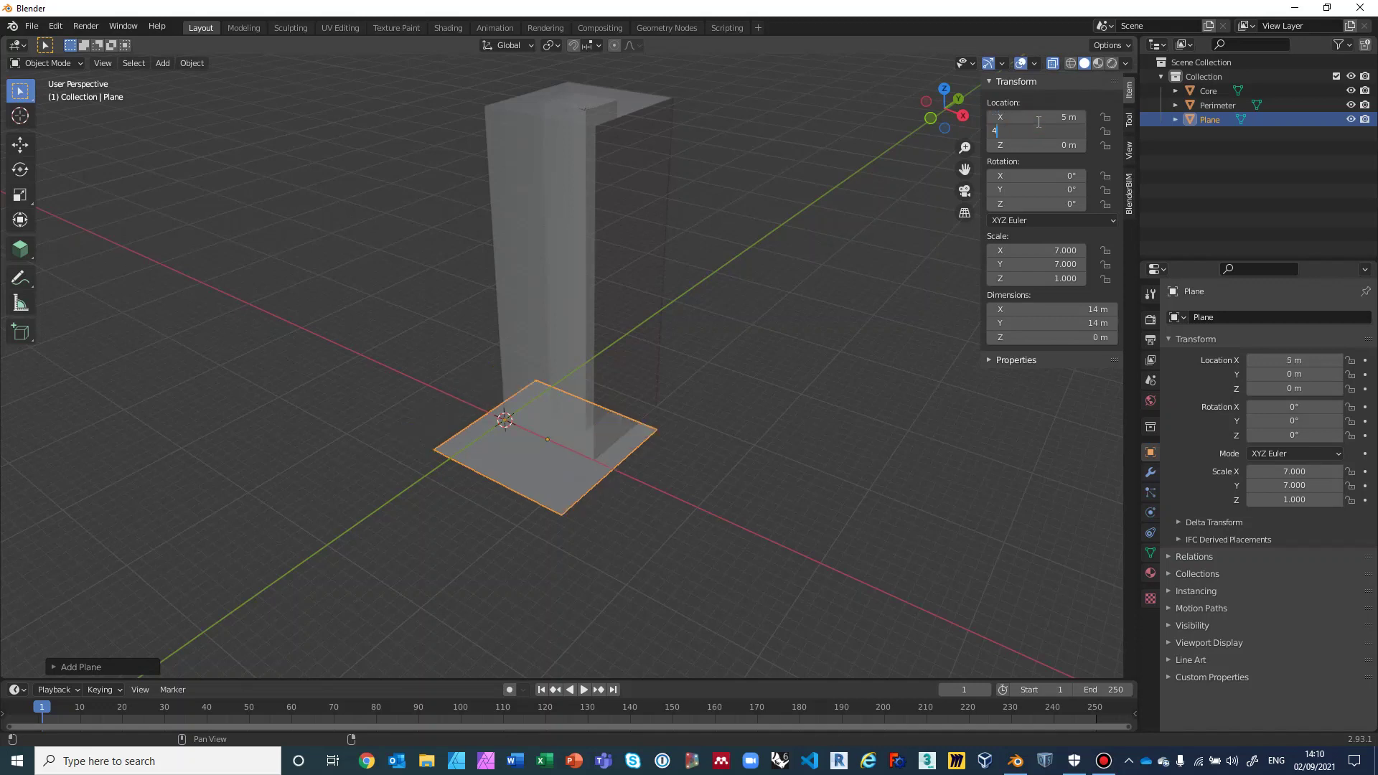
pyautogui.press('Tab')
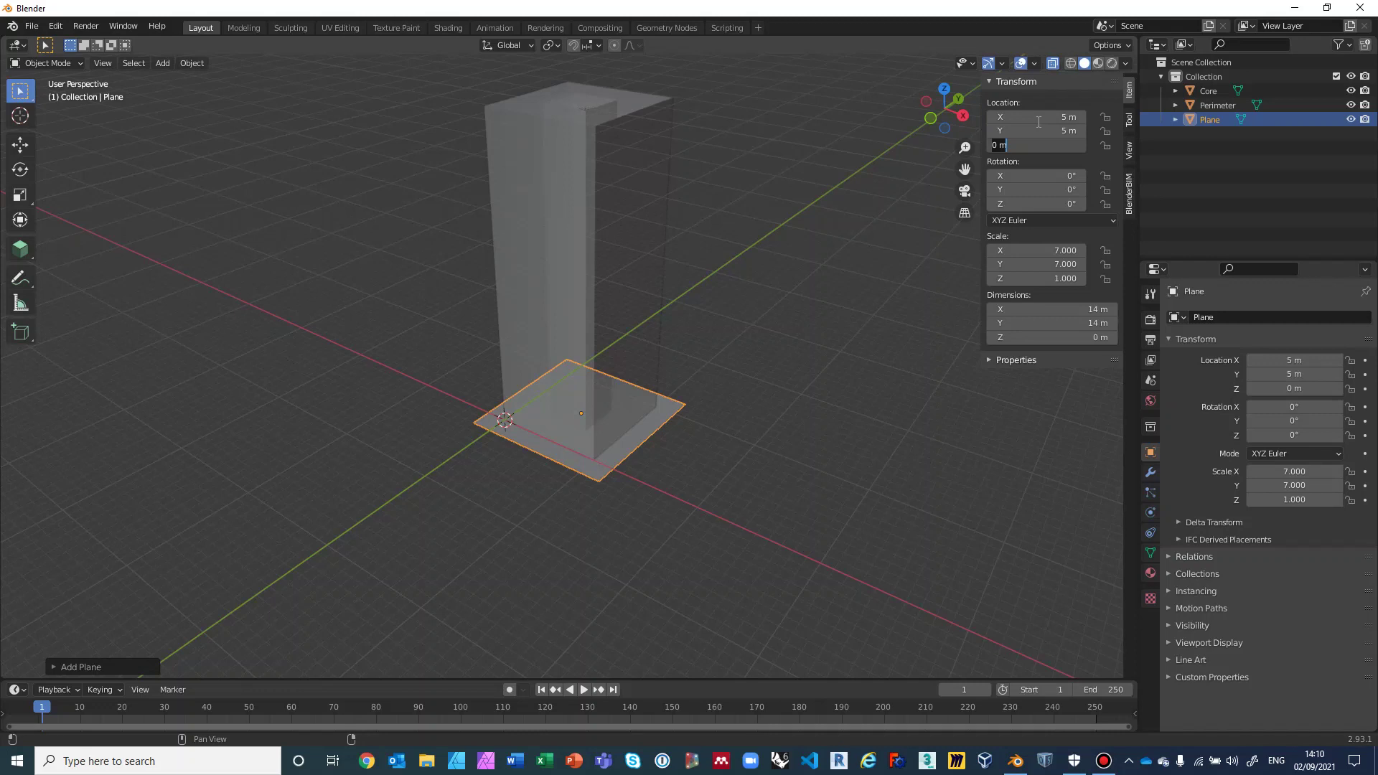
pyautogui.write('4')
pyautogui.press('Return')
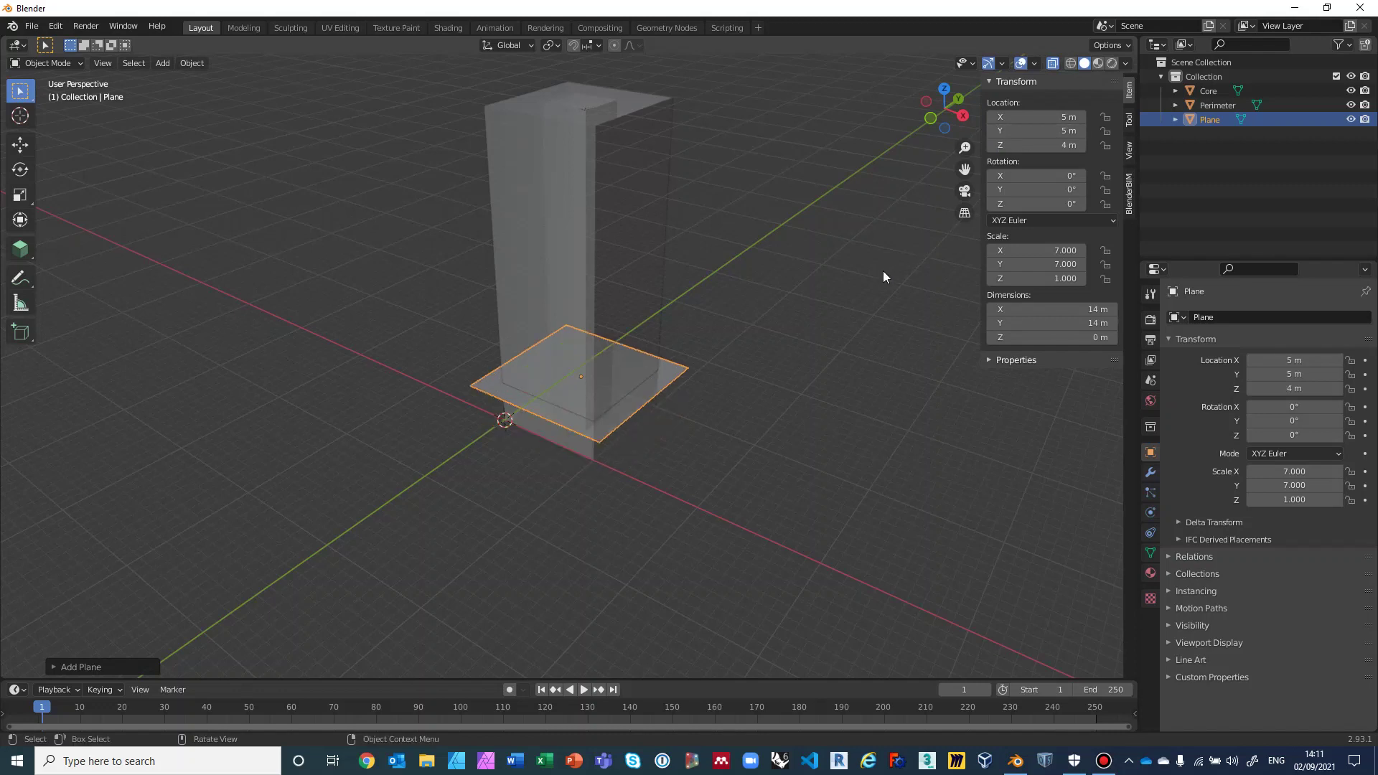
# Add an Array modifier to the plane, with Relative Offset disabled and Constant Offset enabled
pyautogui.moveTo(828, 277); pyautogui.dragTo(807, 254, button='middle')
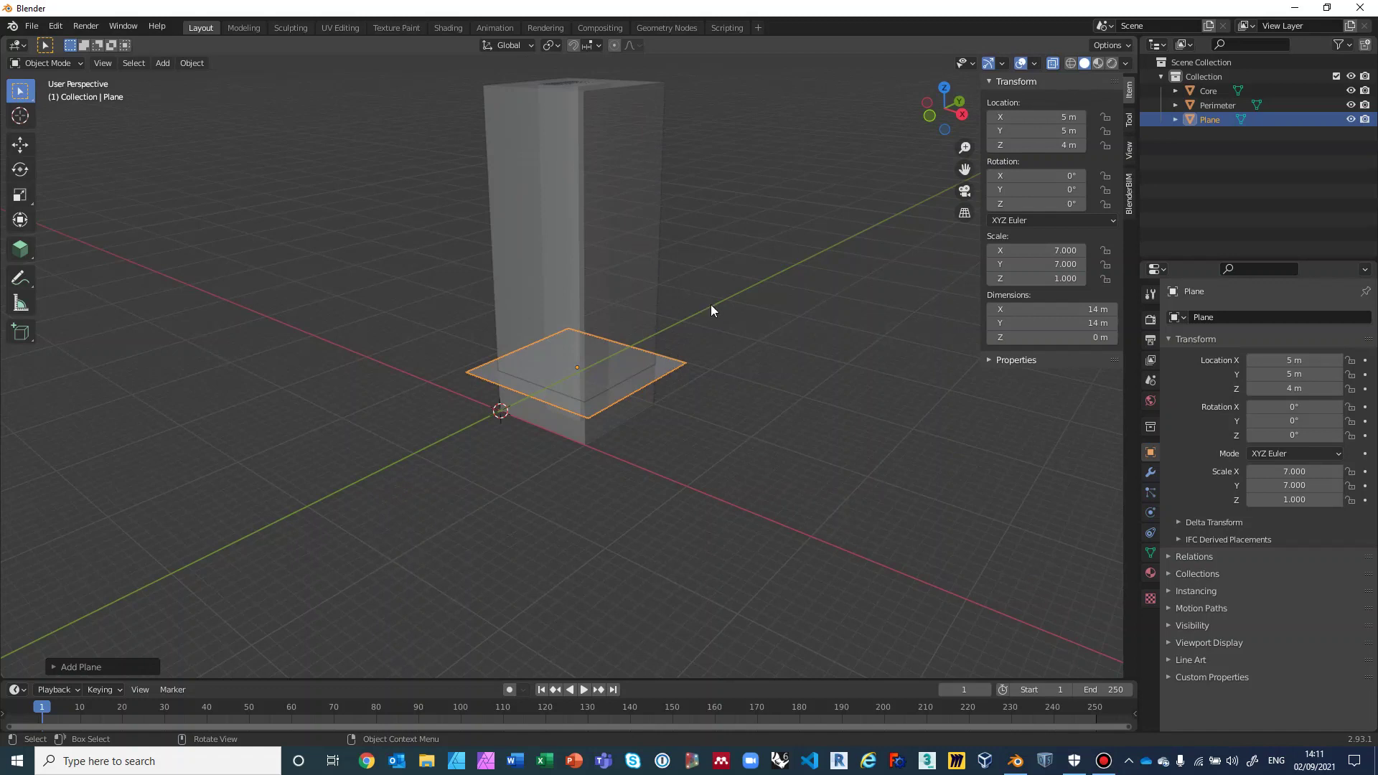
pyautogui.moveTo(827, 398); pyautogui.dragTo(798, 417, button='middle')
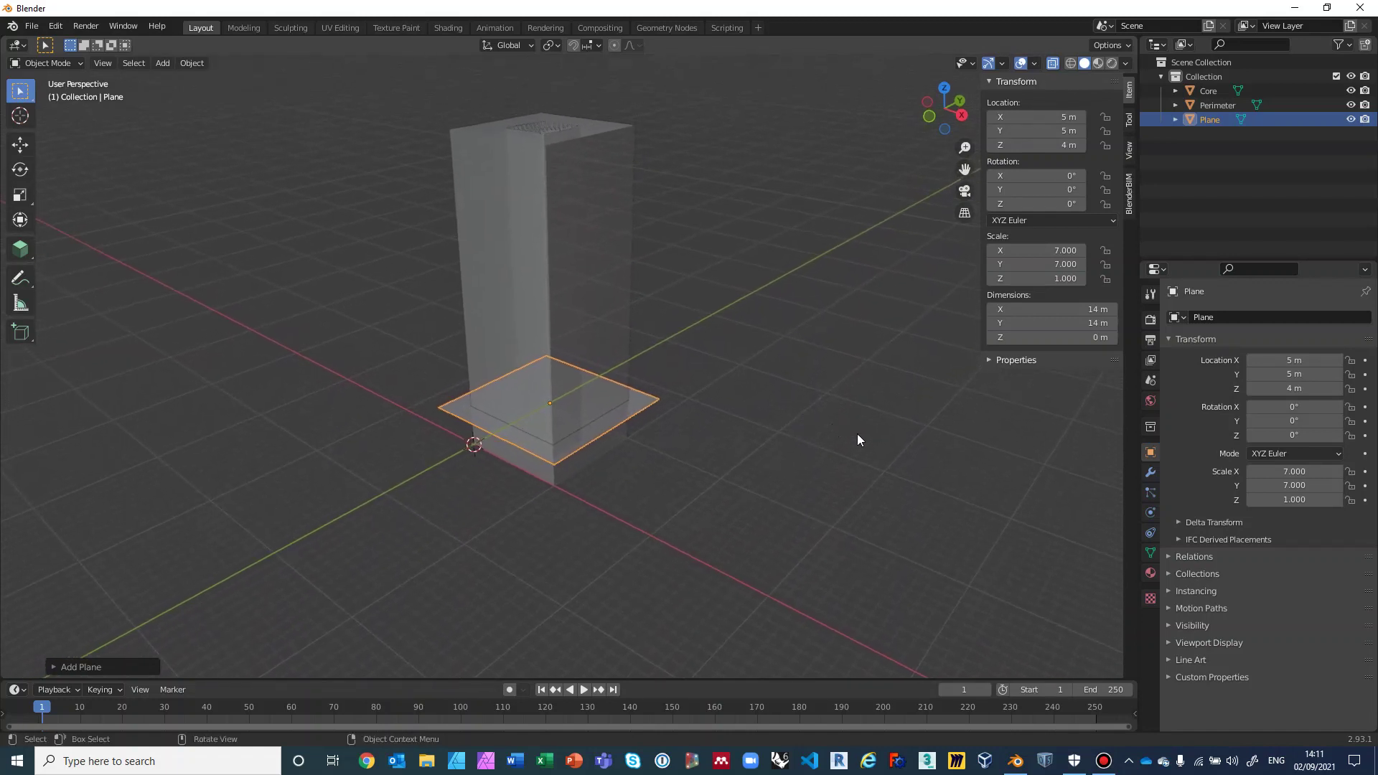
pyautogui.click(1150, 472)
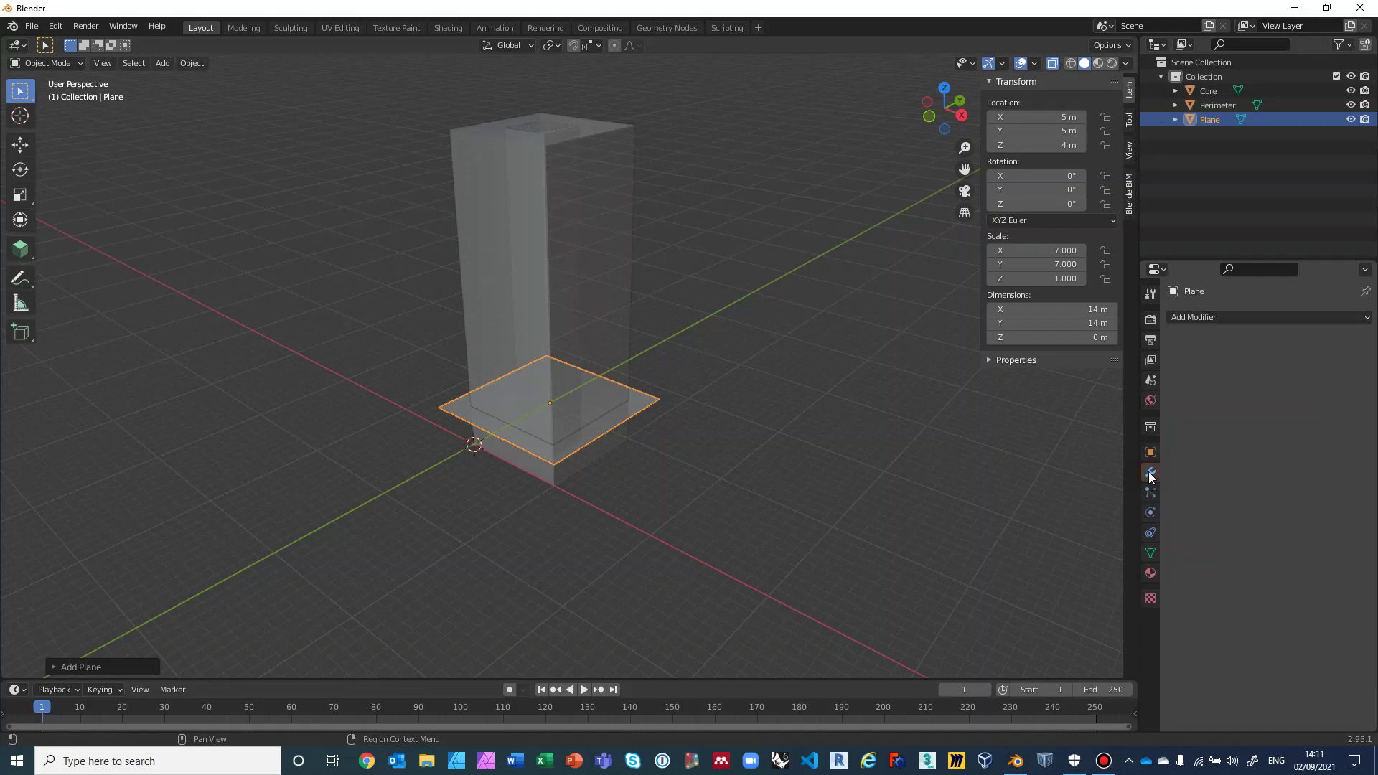
pyautogui.click(1196, 317)
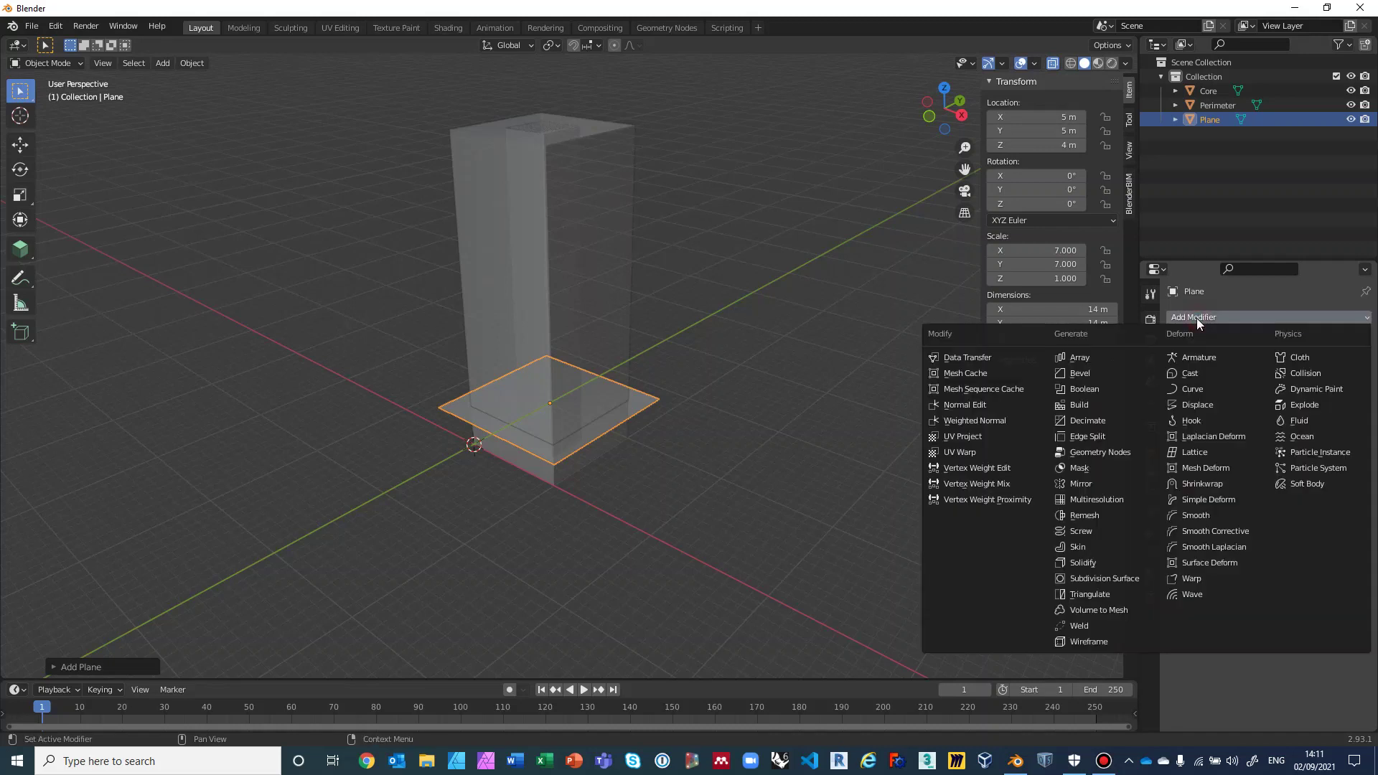
pyautogui.click(1079, 358)
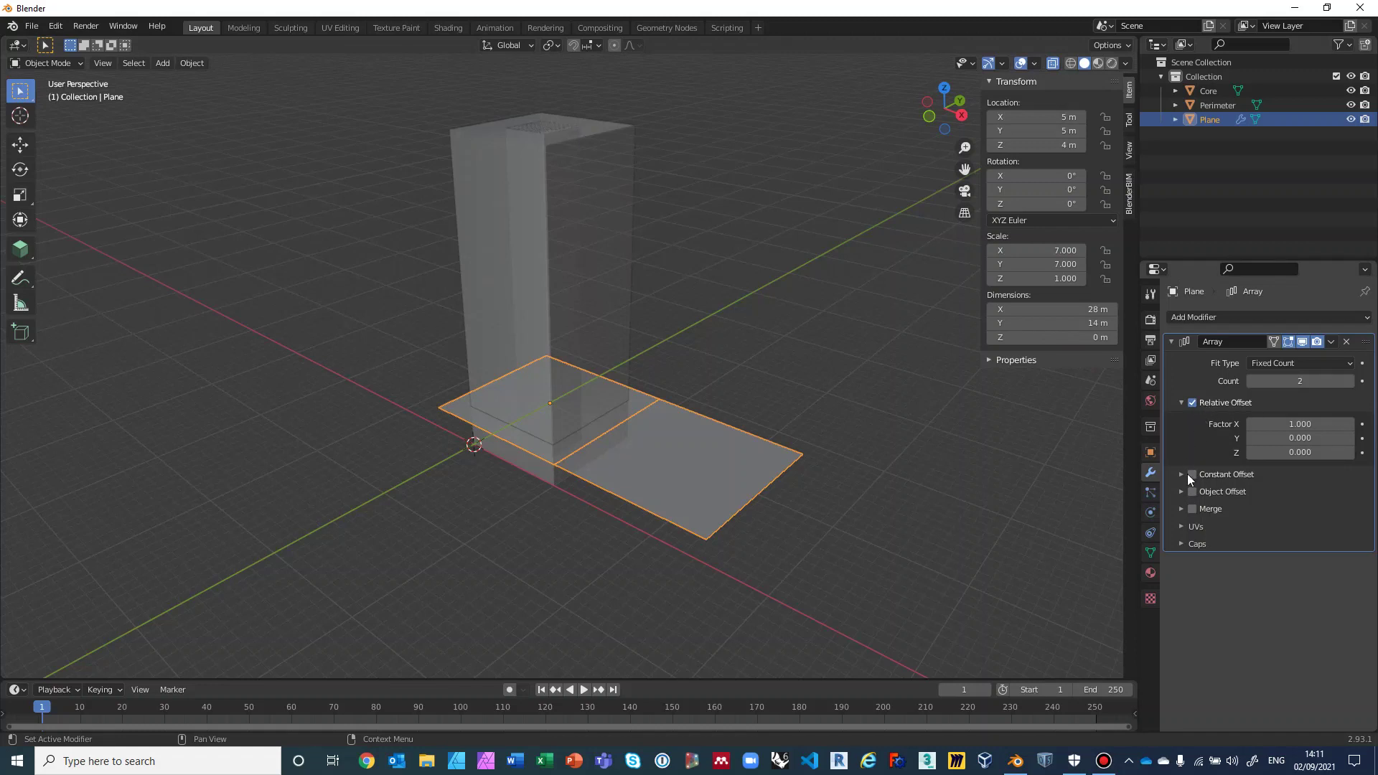
pyautogui.click(1193, 402)
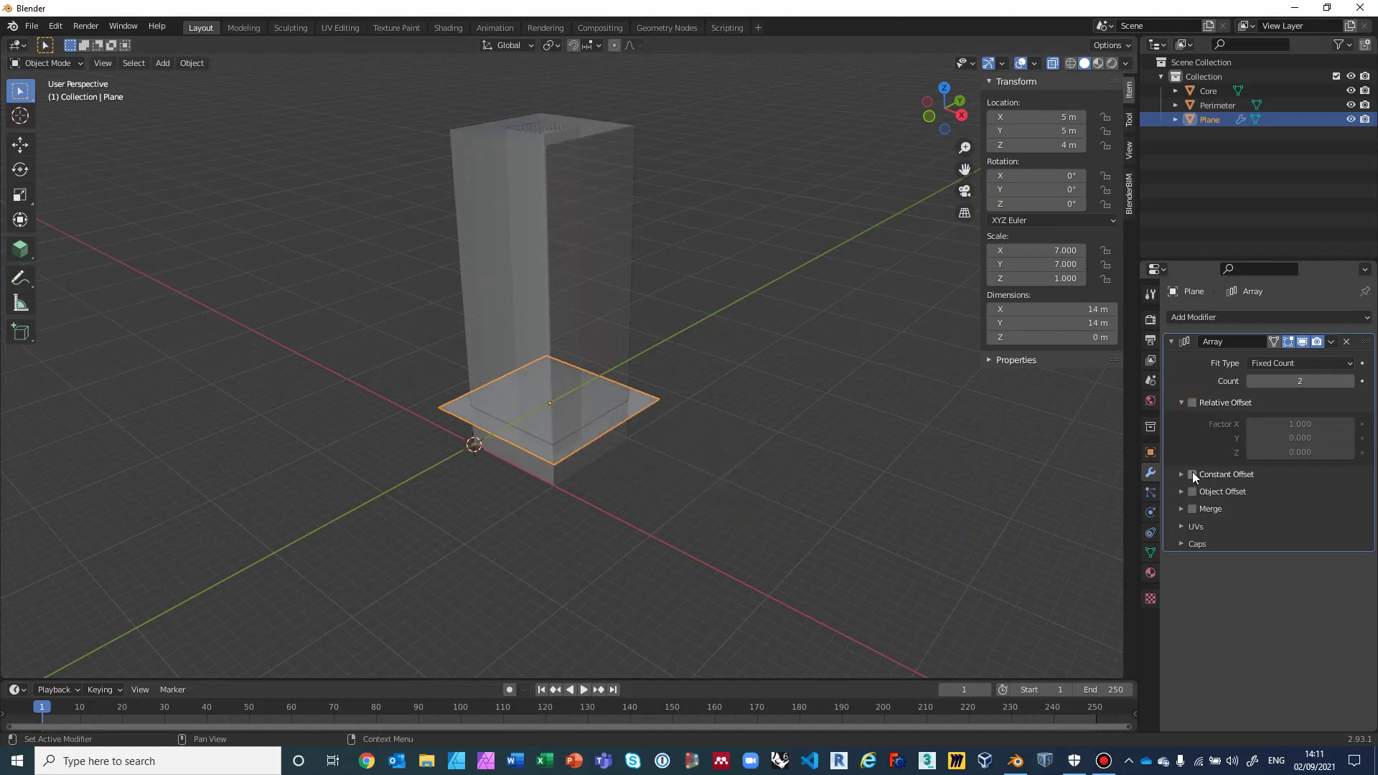
pyautogui.click(1193, 474)
pyautogui.click(1181, 475)
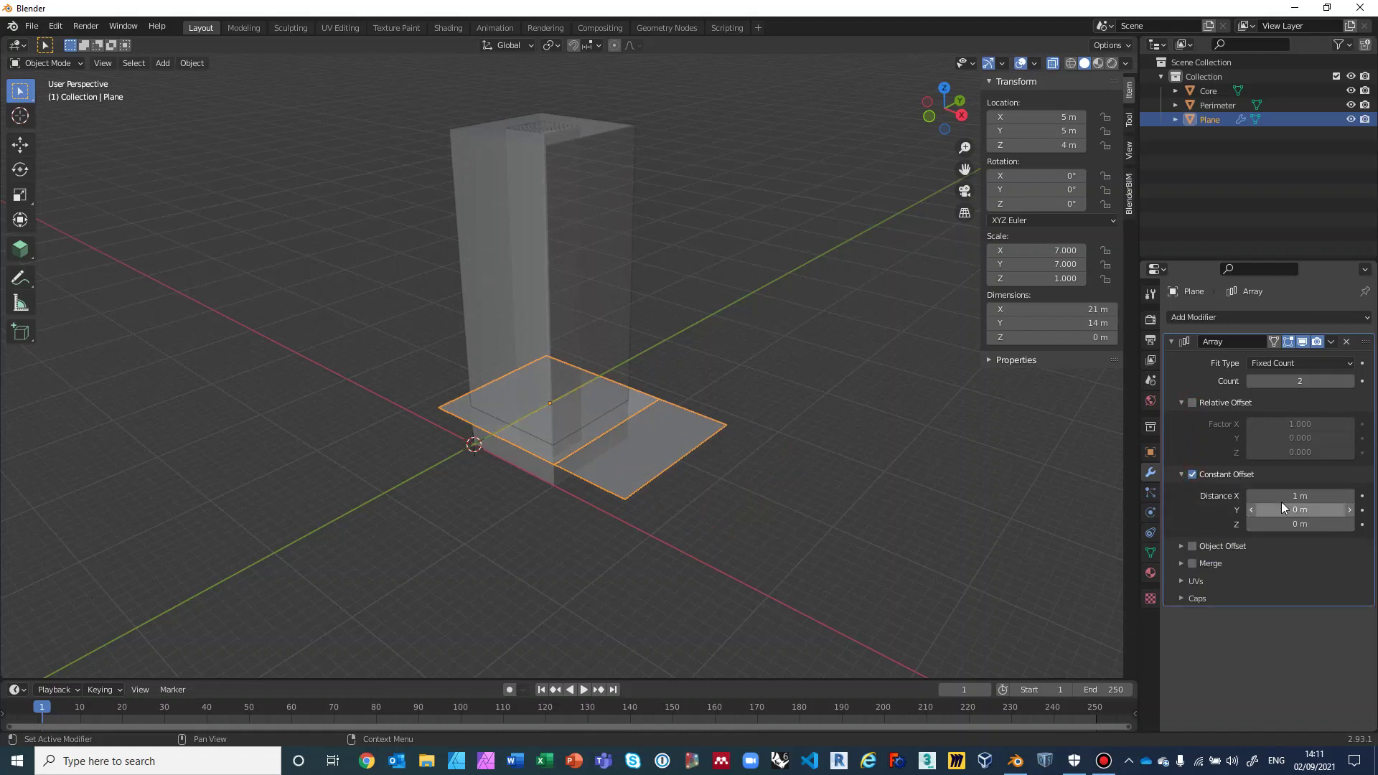
# Set the array's constant offset to 0 m in X and 4 m in Z
pyautogui.click(1305, 496)
pyautogui.press('BackSpace')
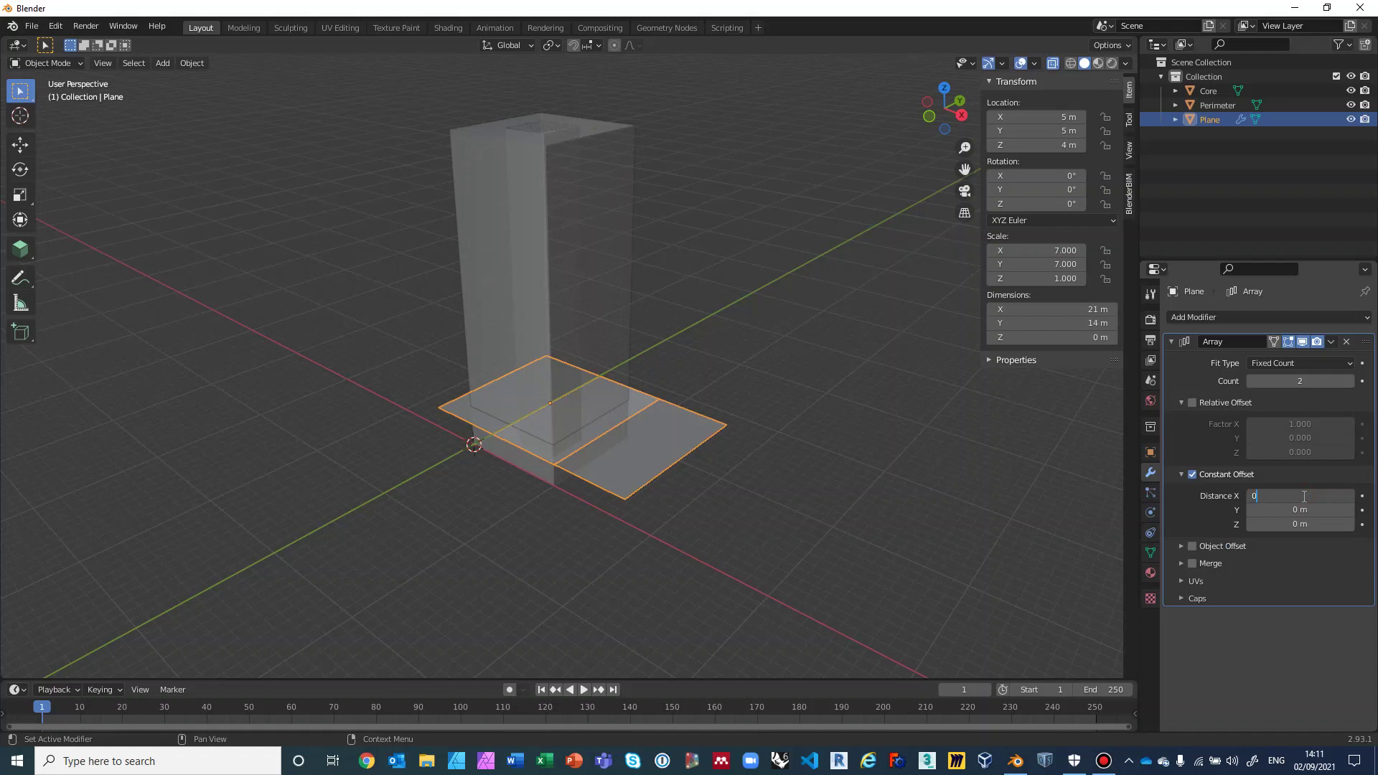
pyautogui.press('Return')
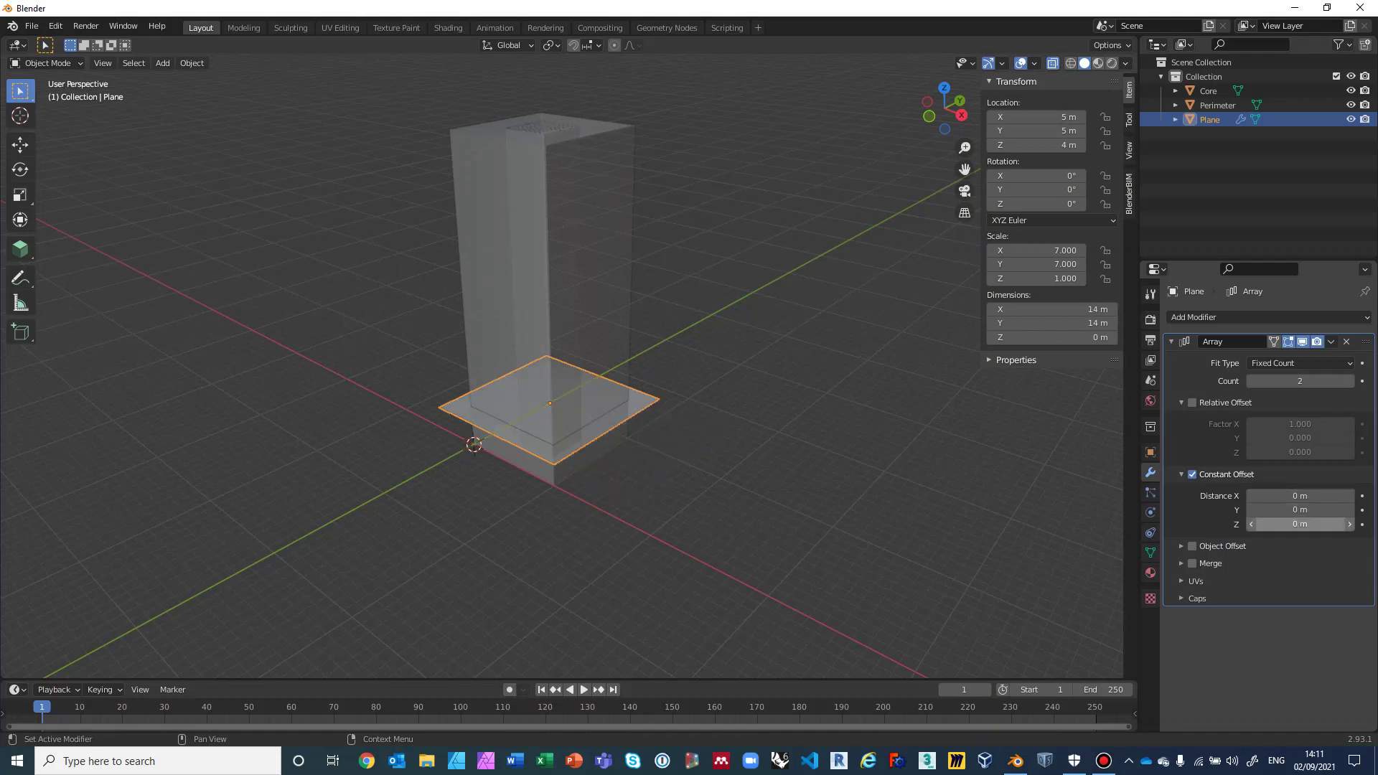
pyautogui.click(1296, 524)
pyautogui.write('4')
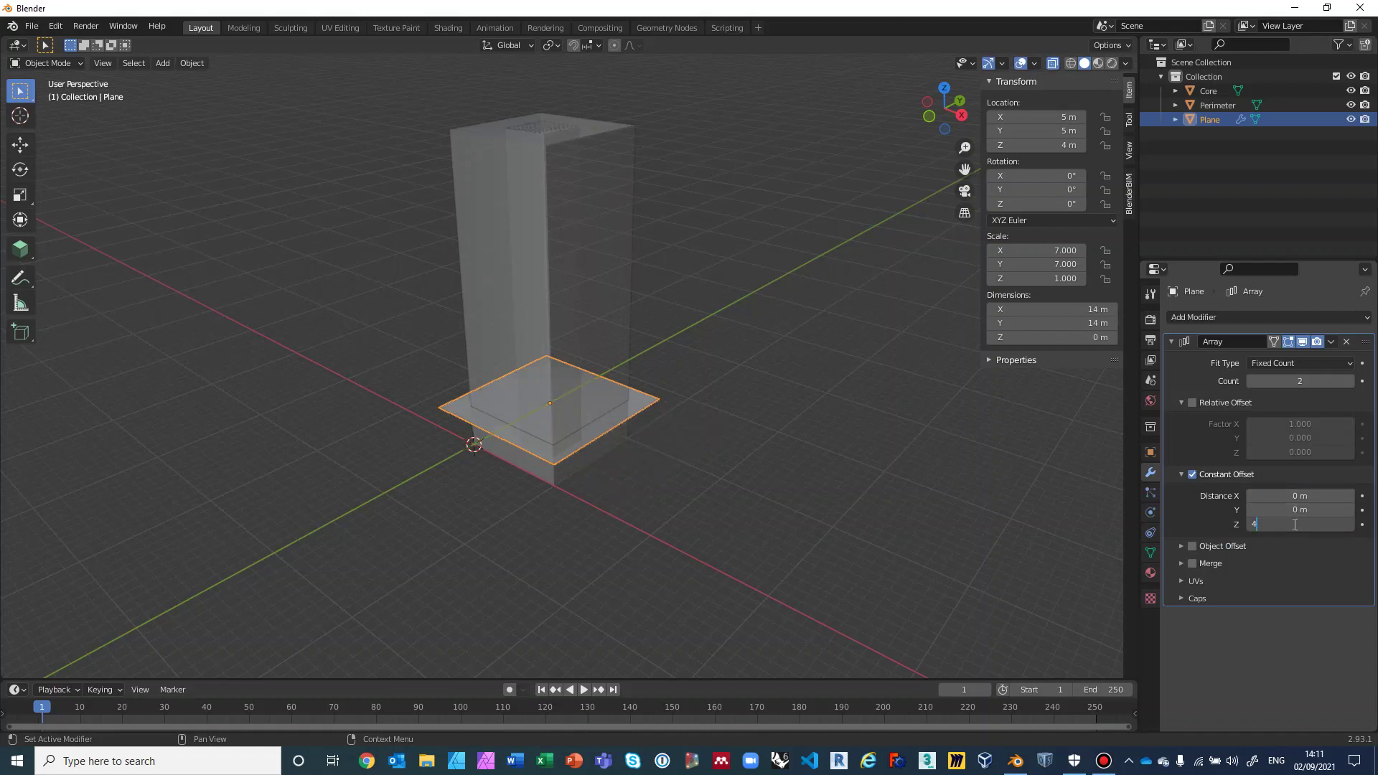
pyautogui.press('Return')
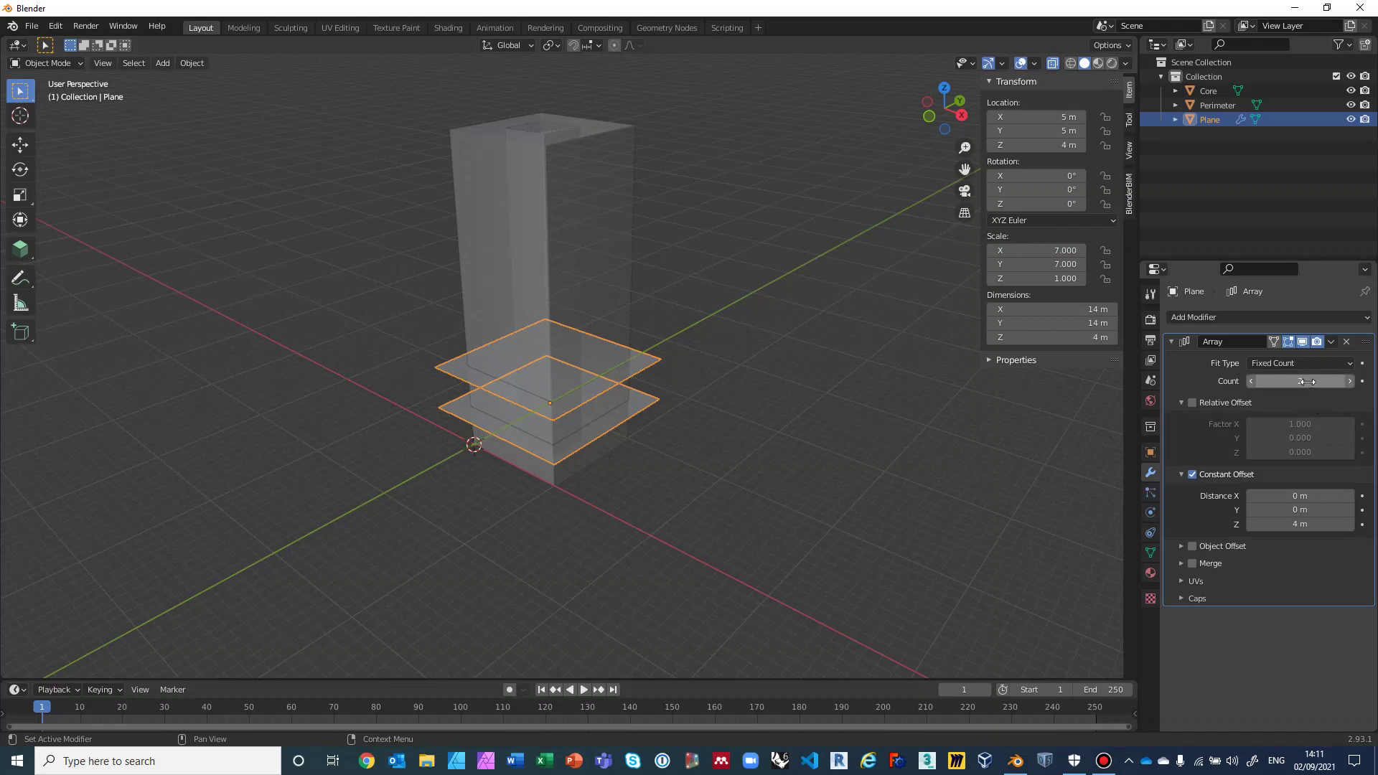
# Raise the array count to 6 floor planes and collapse the Array modifier's settings
pyautogui.click(1349, 381)
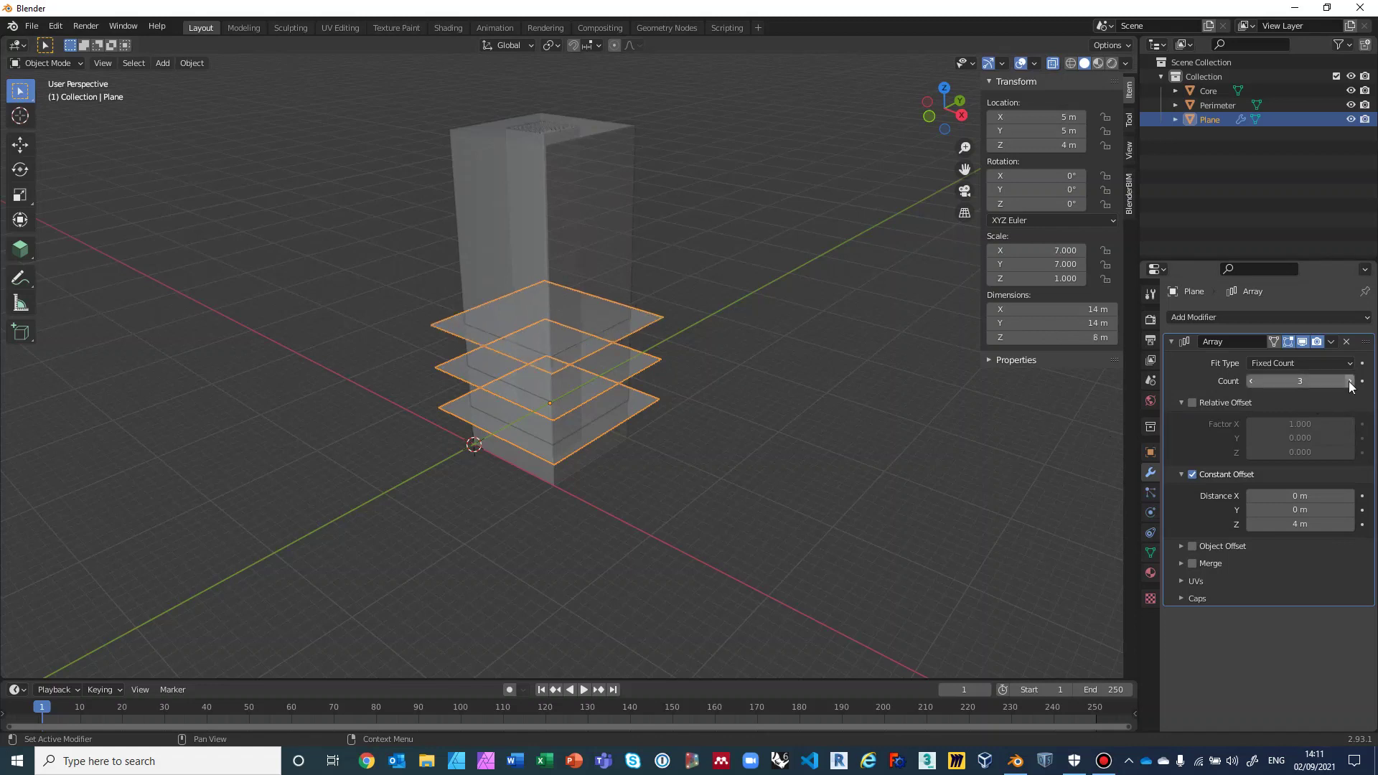
pyautogui.click(1350, 381)
pyautogui.click(1349, 382)
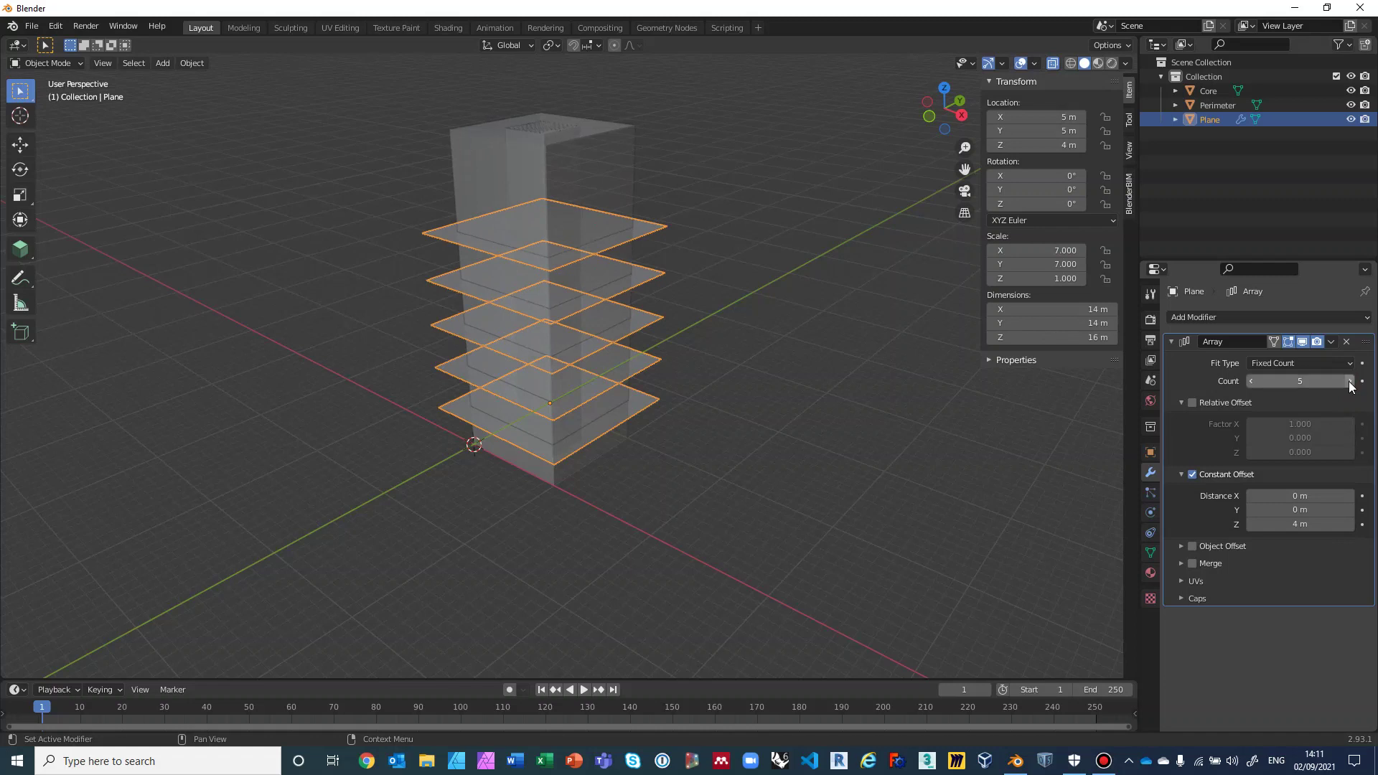
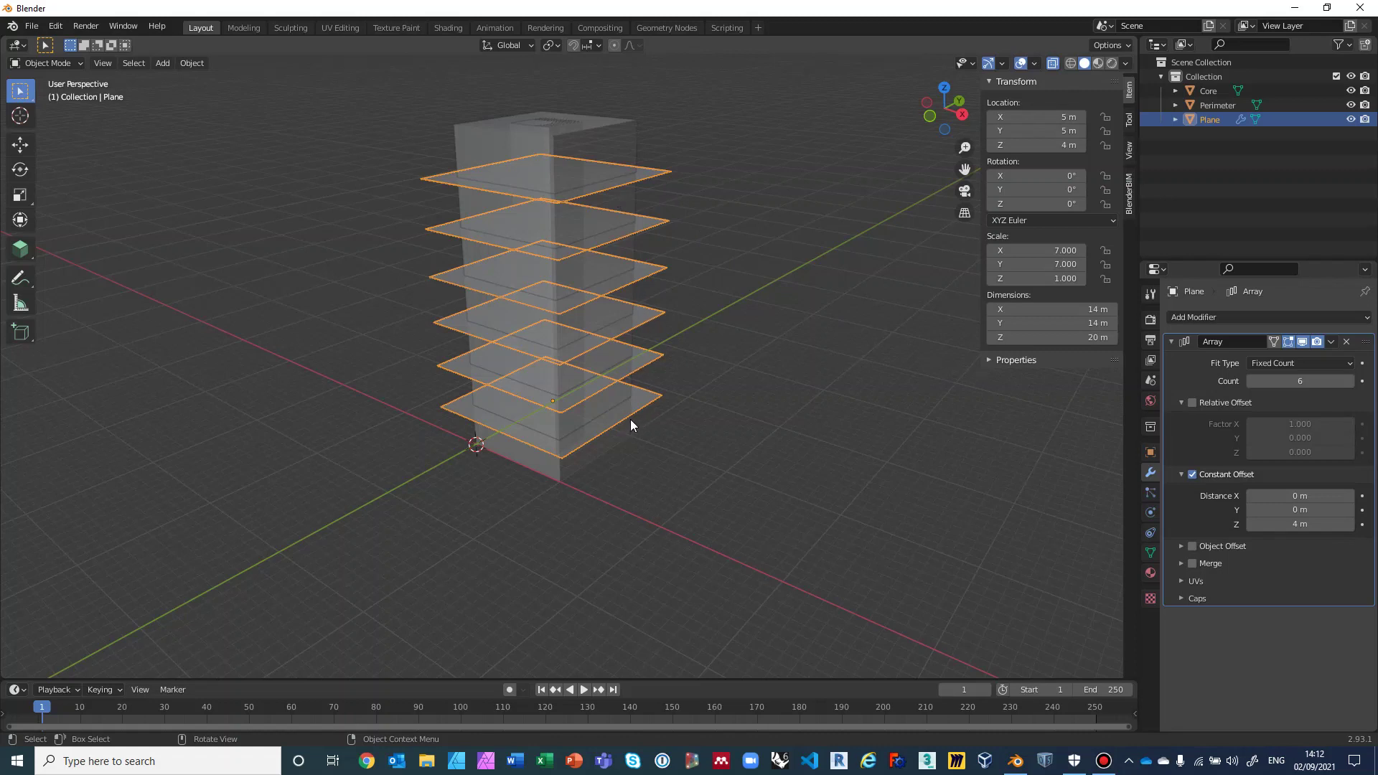
pyautogui.click(1171, 341)
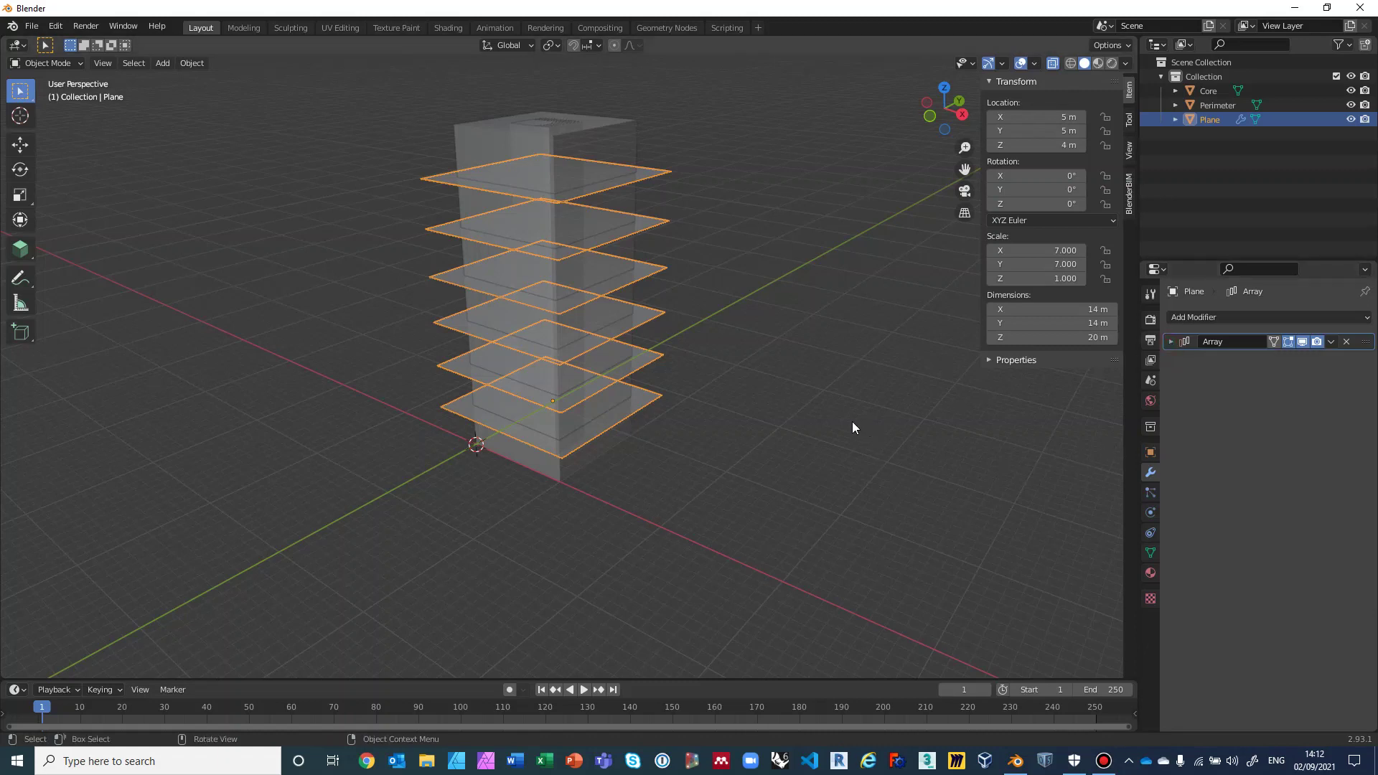
# Set up an FBX export of the floor planes to the Desktop folder with the file name SlicingPlanes.fbx
pyautogui.moveTo(818, 420); pyautogui.dragTo(814, 424, button='middle')
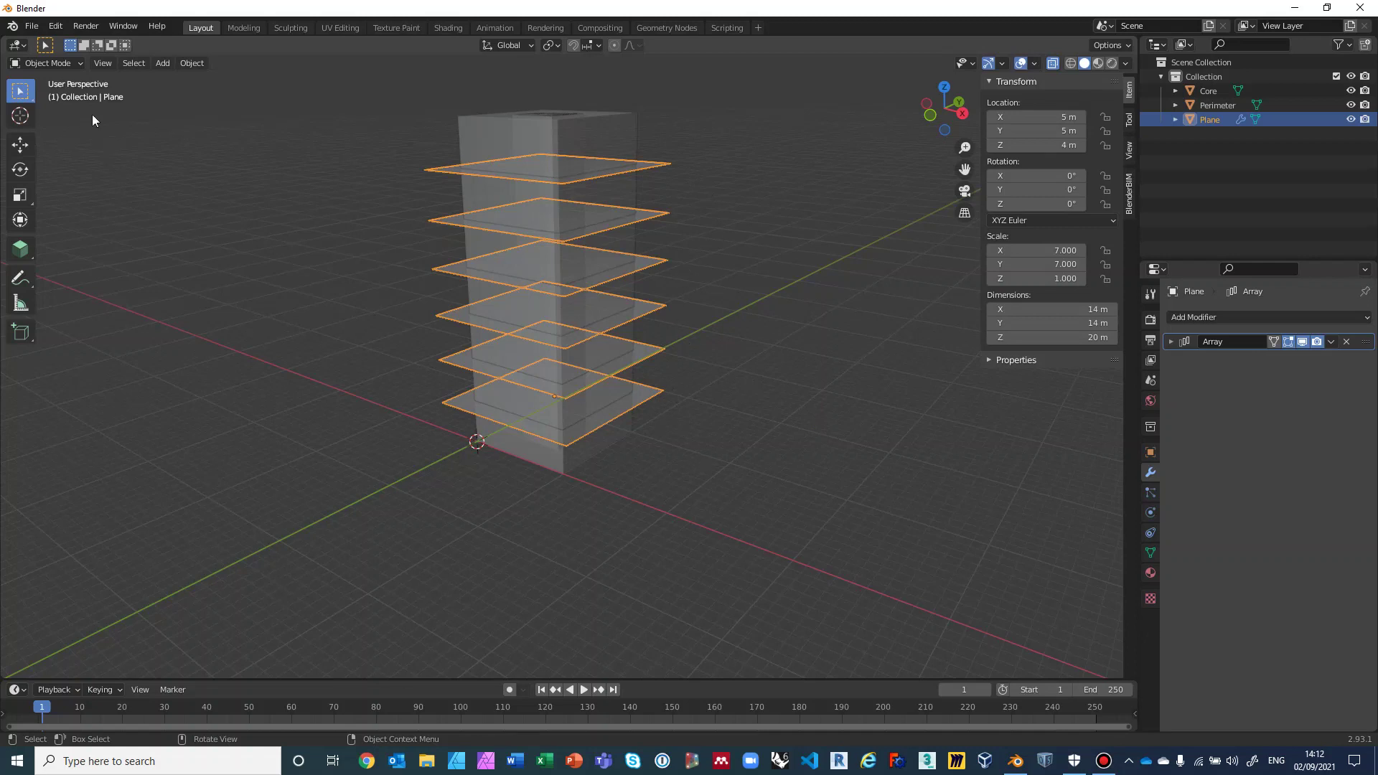
pyautogui.click(36, 29)
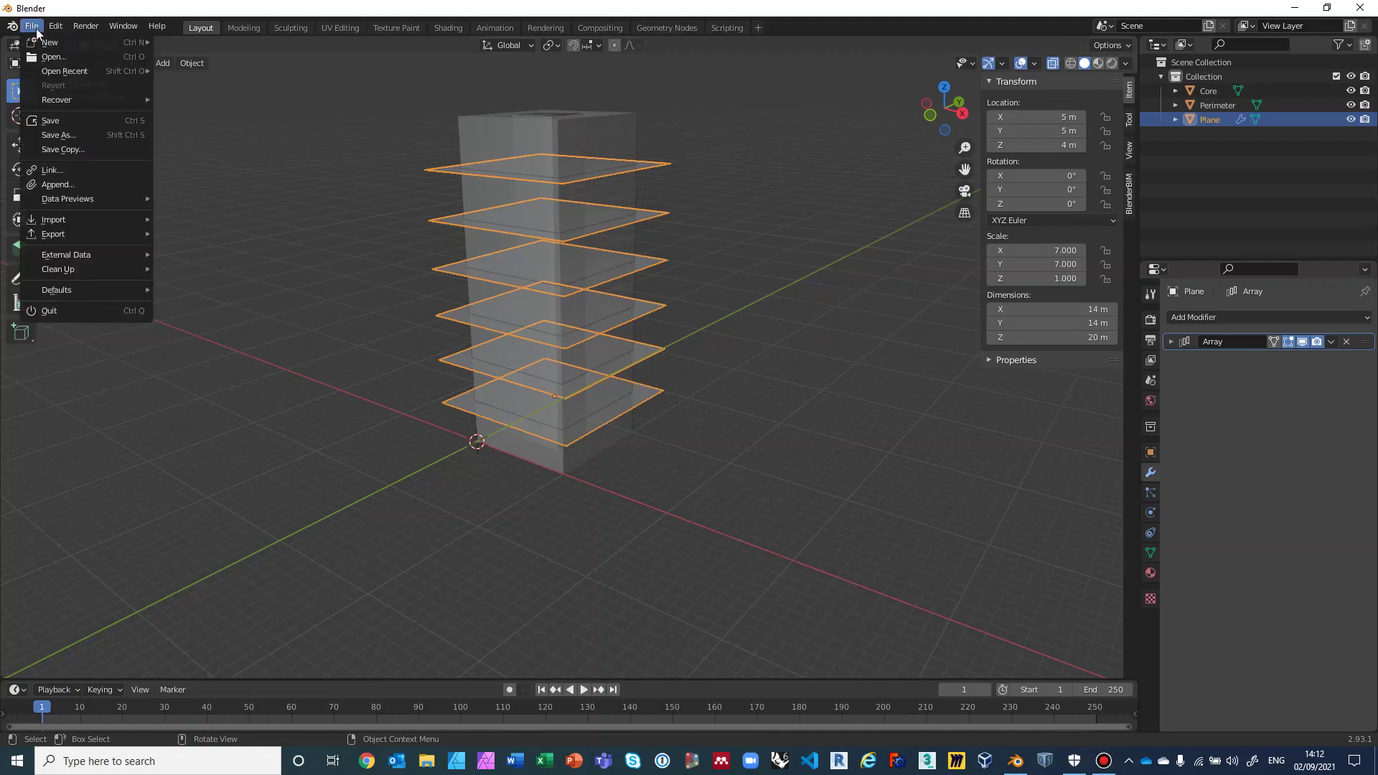
pyautogui.moveTo(58, 234)
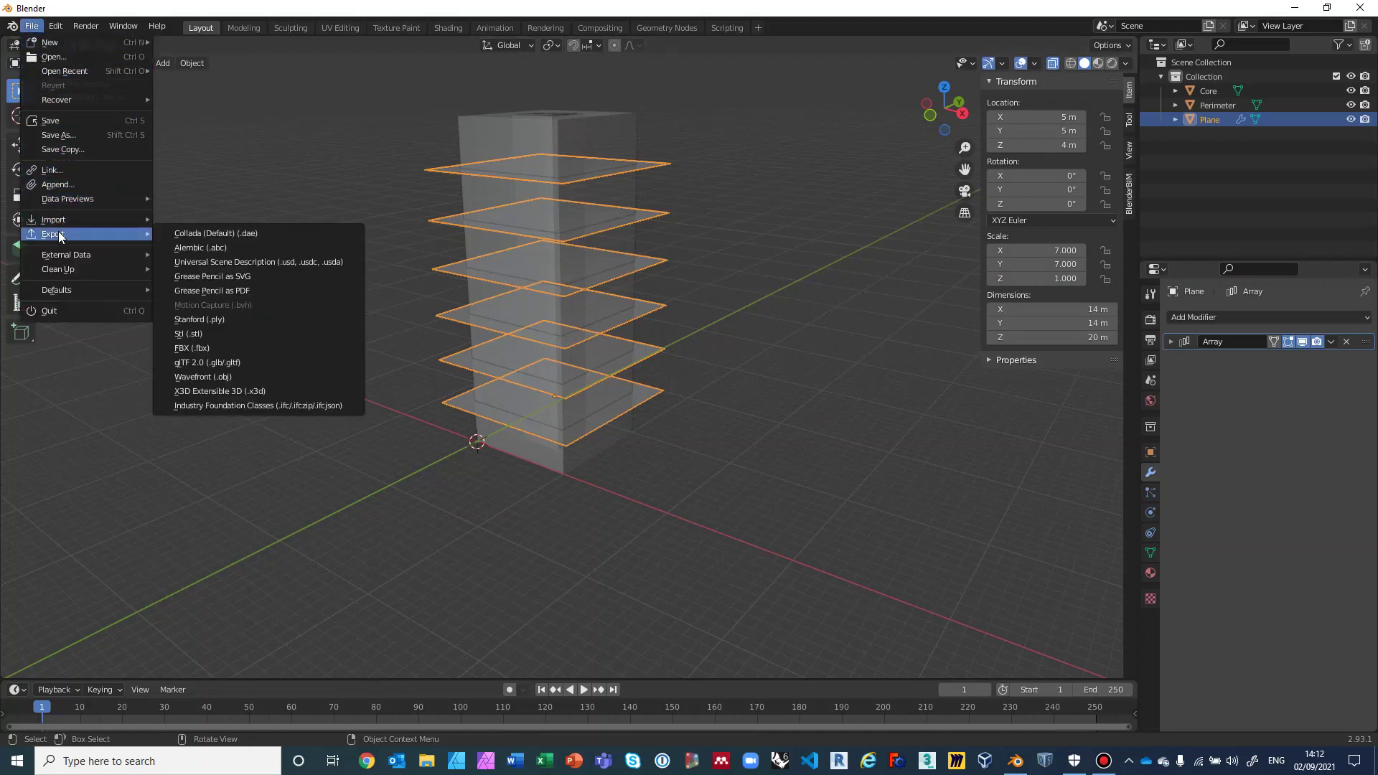
pyautogui.click(201, 349)
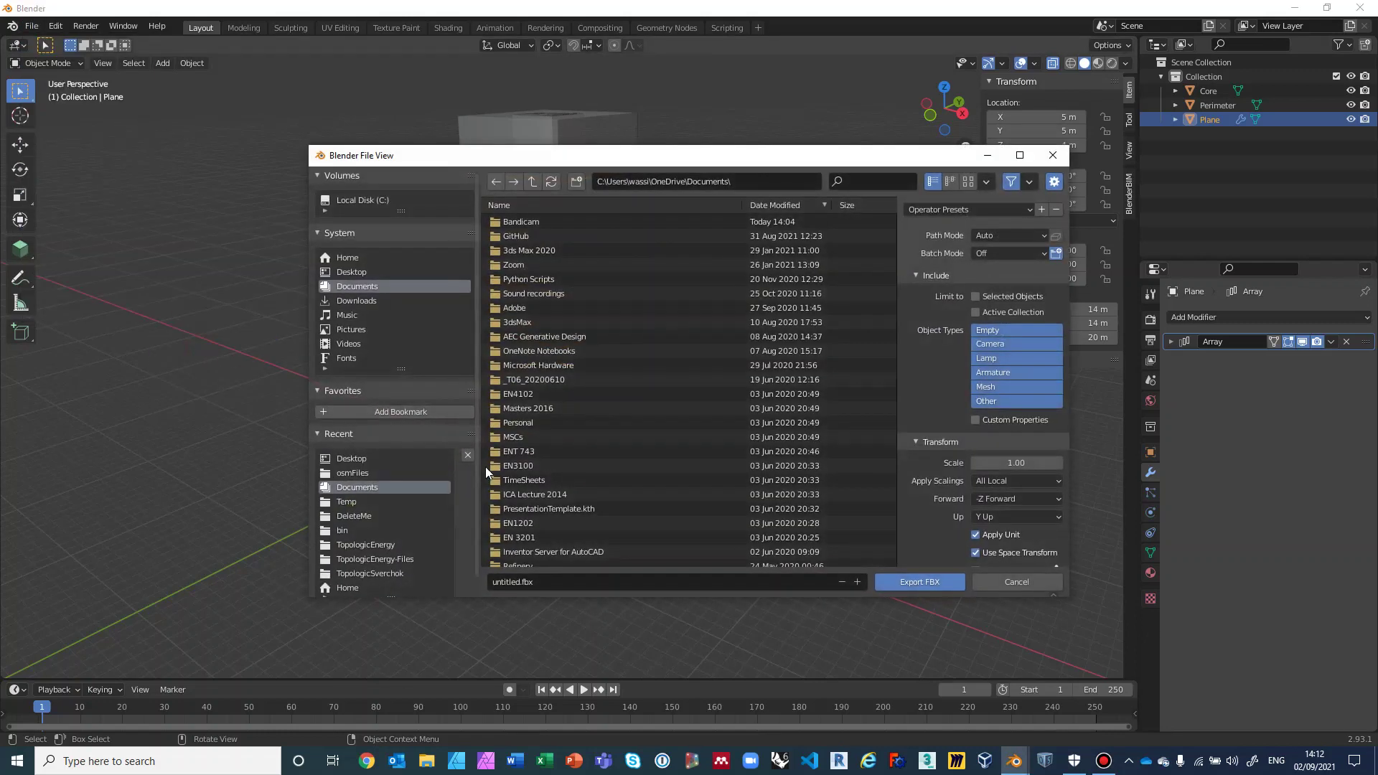
pyautogui.click(351, 272)
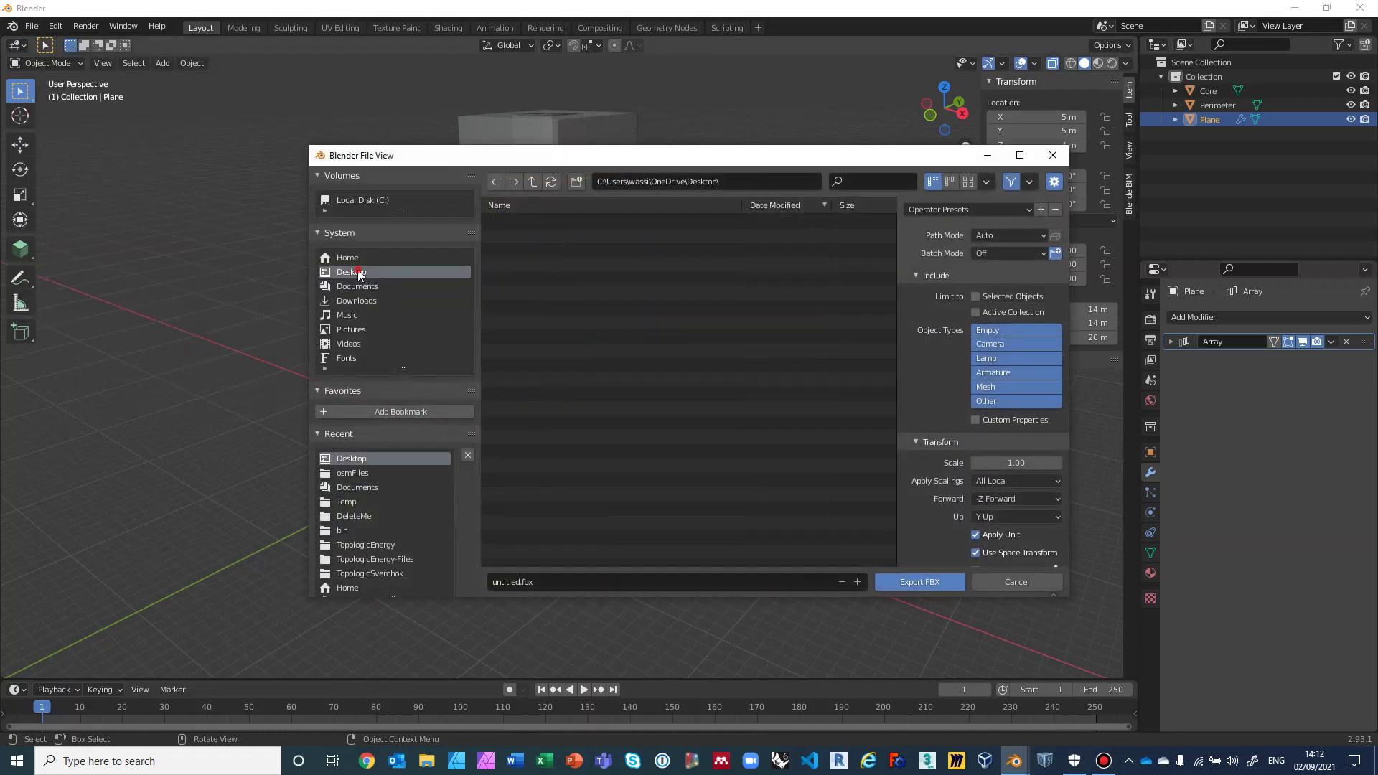
pyautogui.click(514, 583)
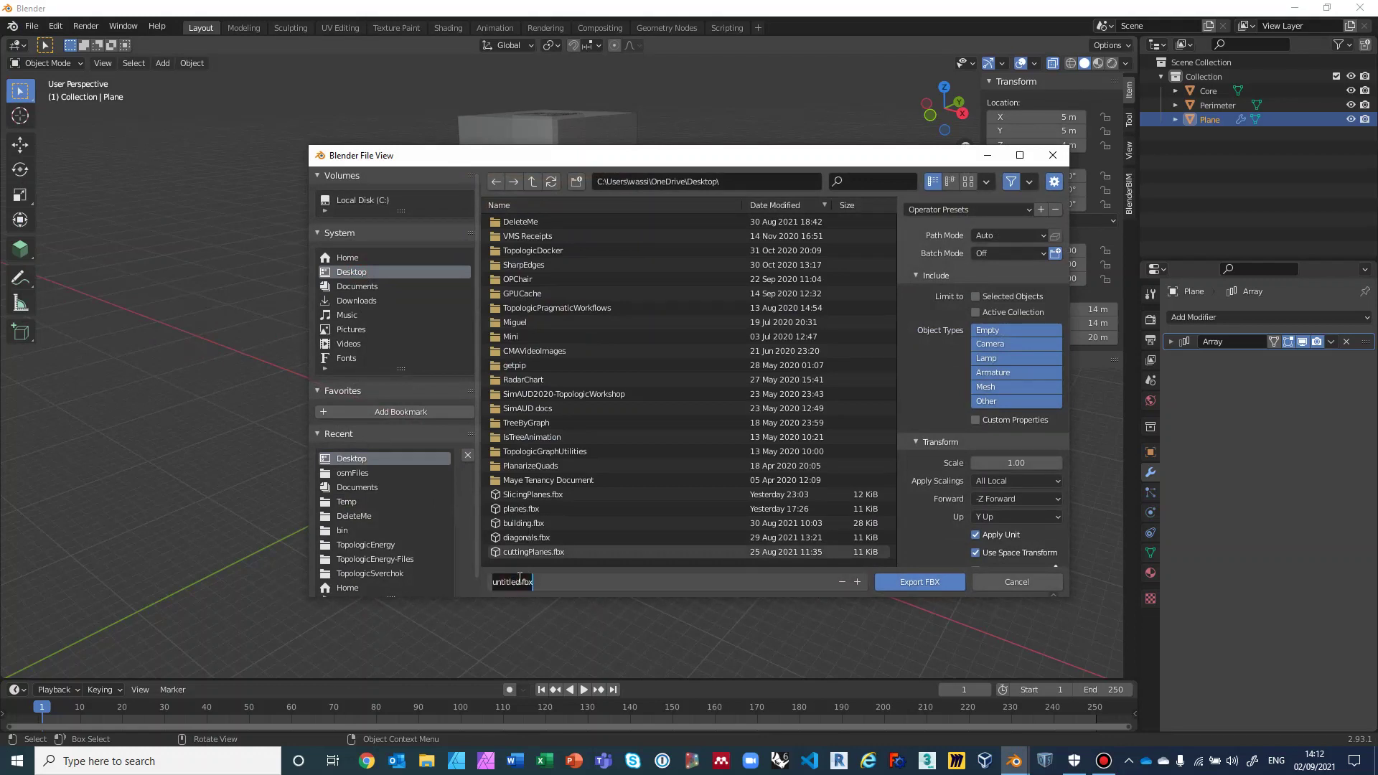
pyautogui.click(519, 582)
pyautogui.press('BackSpace')
pyautogui.press('BackSpace')
pyautogui.press('BackSpace')
pyautogui.press('BackSpace')
pyautogui.press('BackSpace')
pyautogui.press('BackSpace')
pyautogui.press('BackSpace')
pyautogui.press('BackSpace')
pyautogui.write('SlicingPlanes')
# Limit the FBX export to selected objects and export the file
pyautogui.click(976, 297)
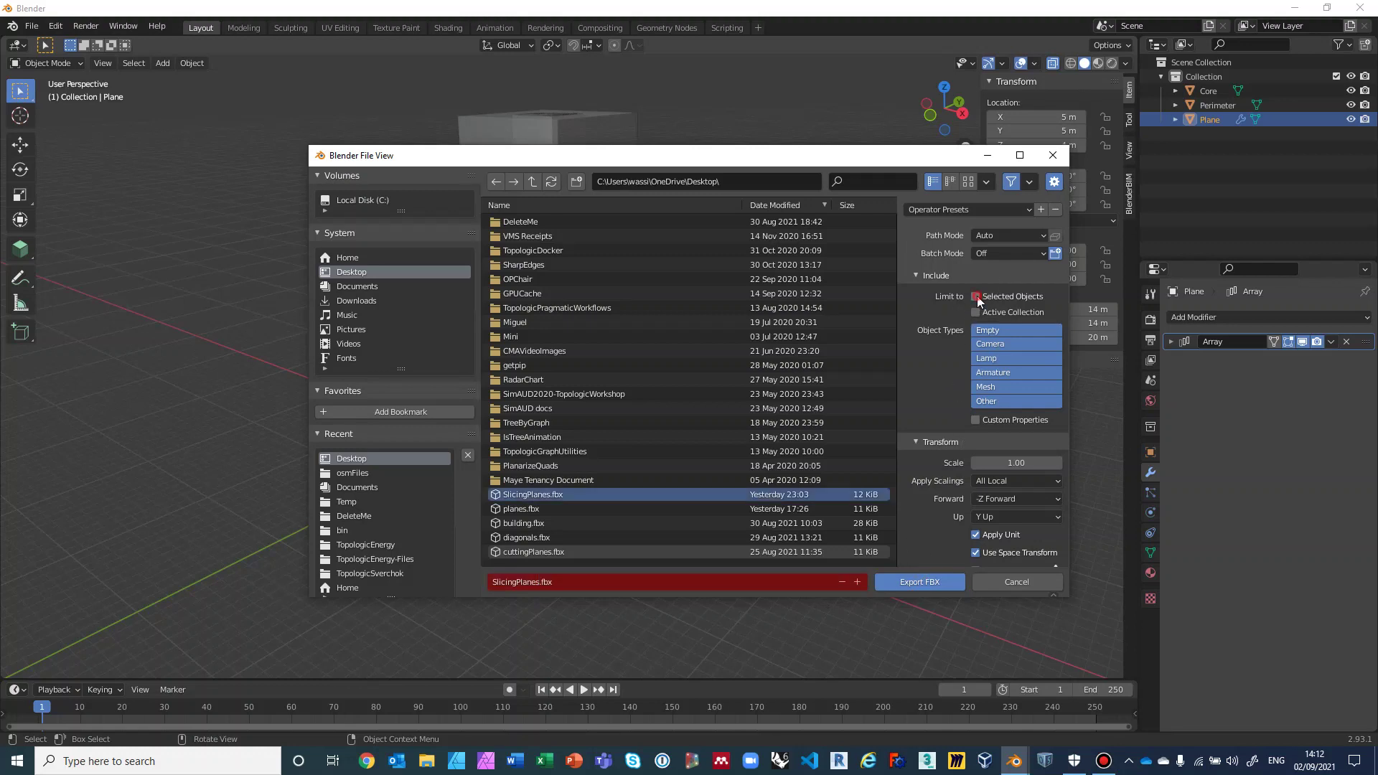
pyautogui.click(975, 297)
pyautogui.click(928, 583)
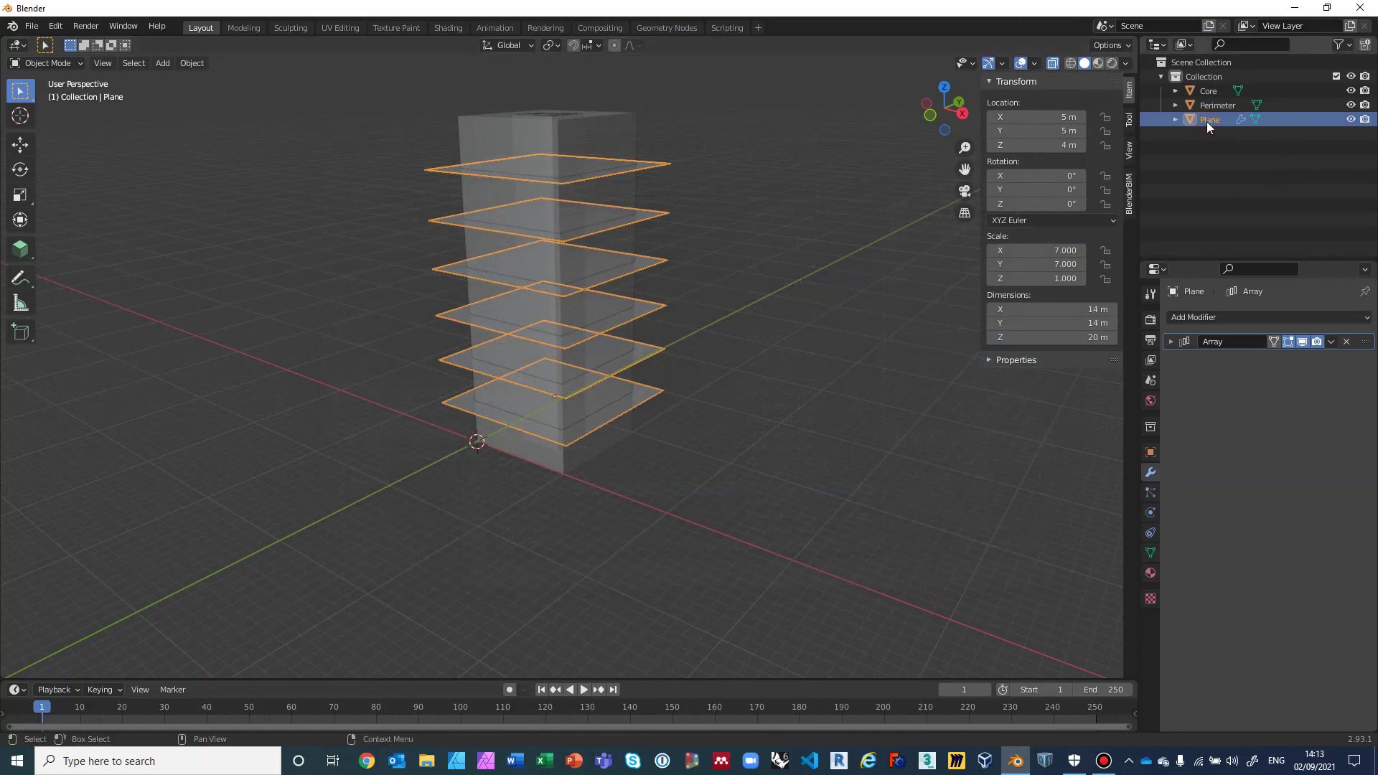
# Delete the arrayed plane from the scene and import SlicingPlanes.fbx from the Desktop in its place
pyautogui.press('Delete')
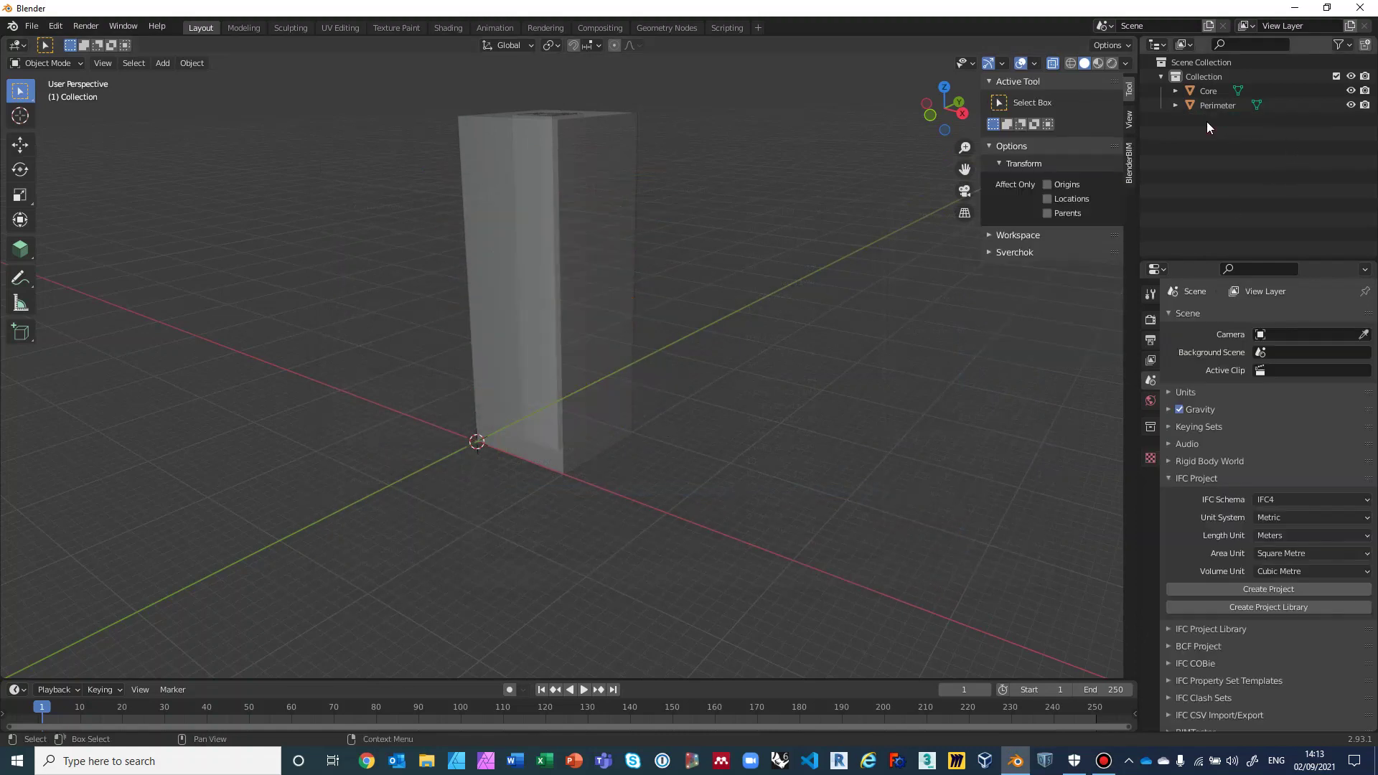
pyautogui.click(36, 28)
pyautogui.moveTo(100, 219)
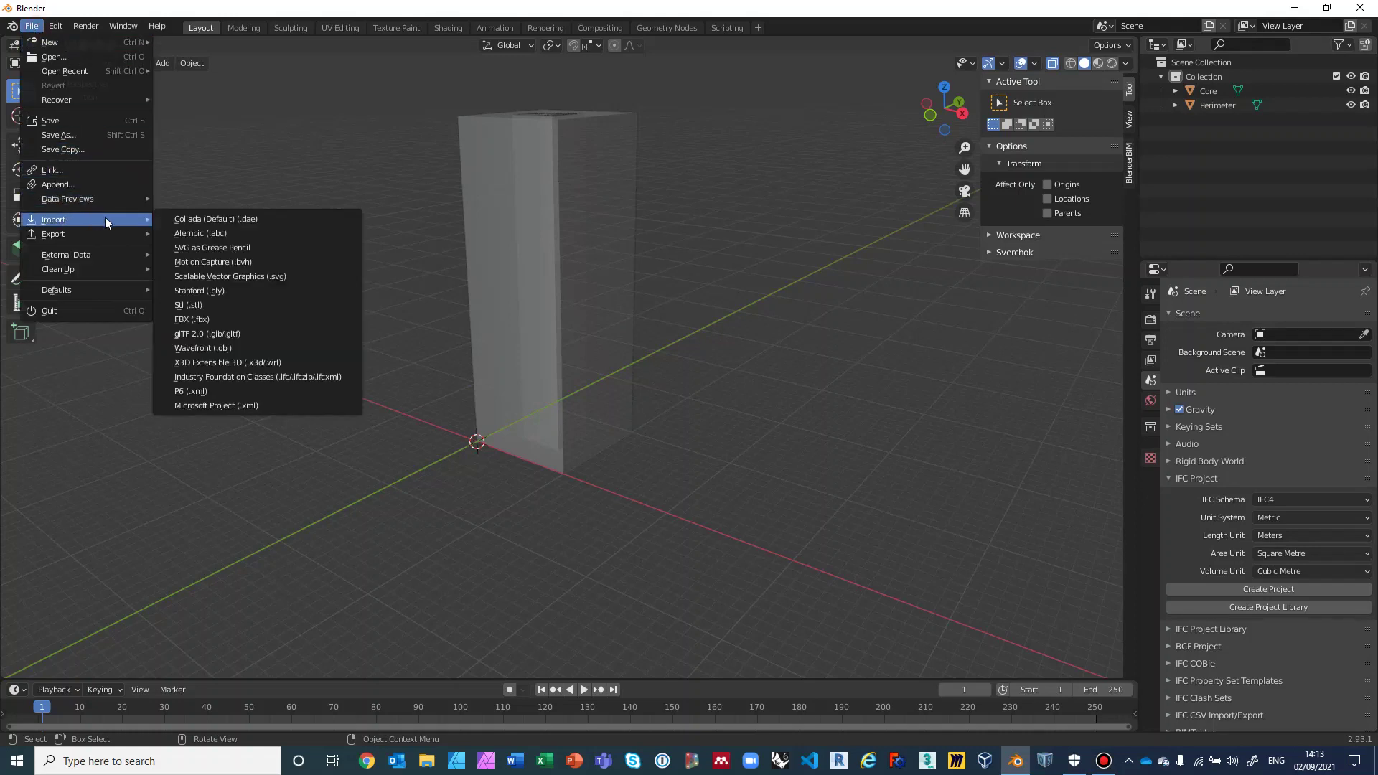
pyautogui.click(204, 317)
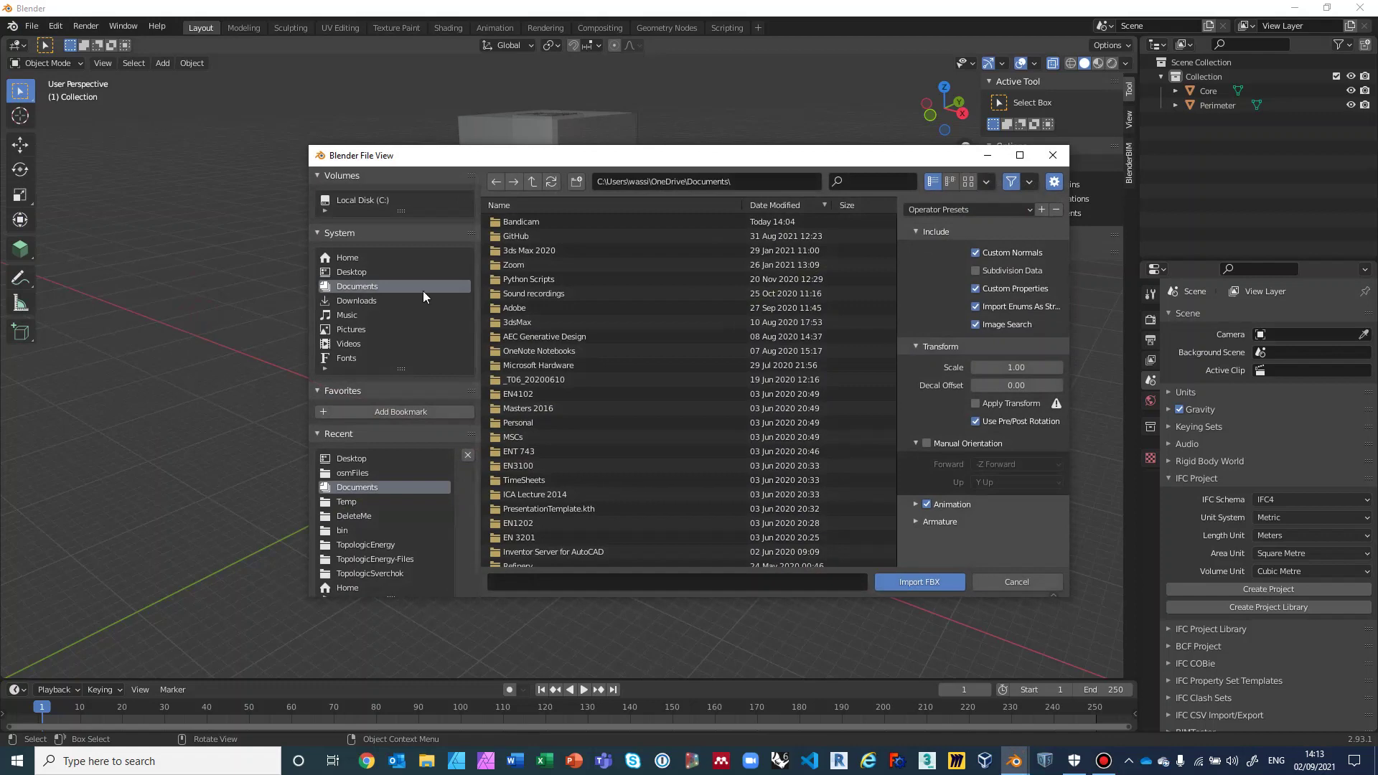
pyautogui.click(387, 272)
pyautogui.click(542, 495)
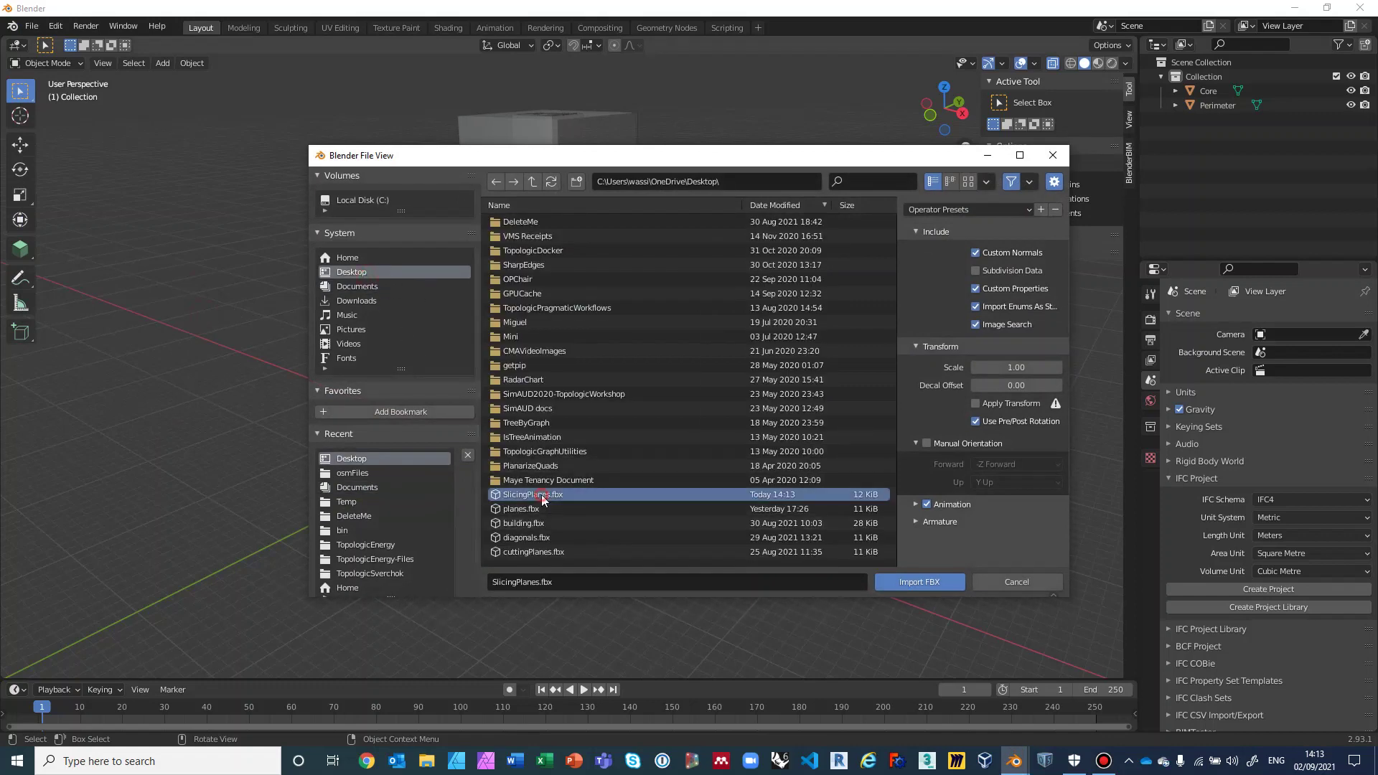
pyautogui.click(920, 583)
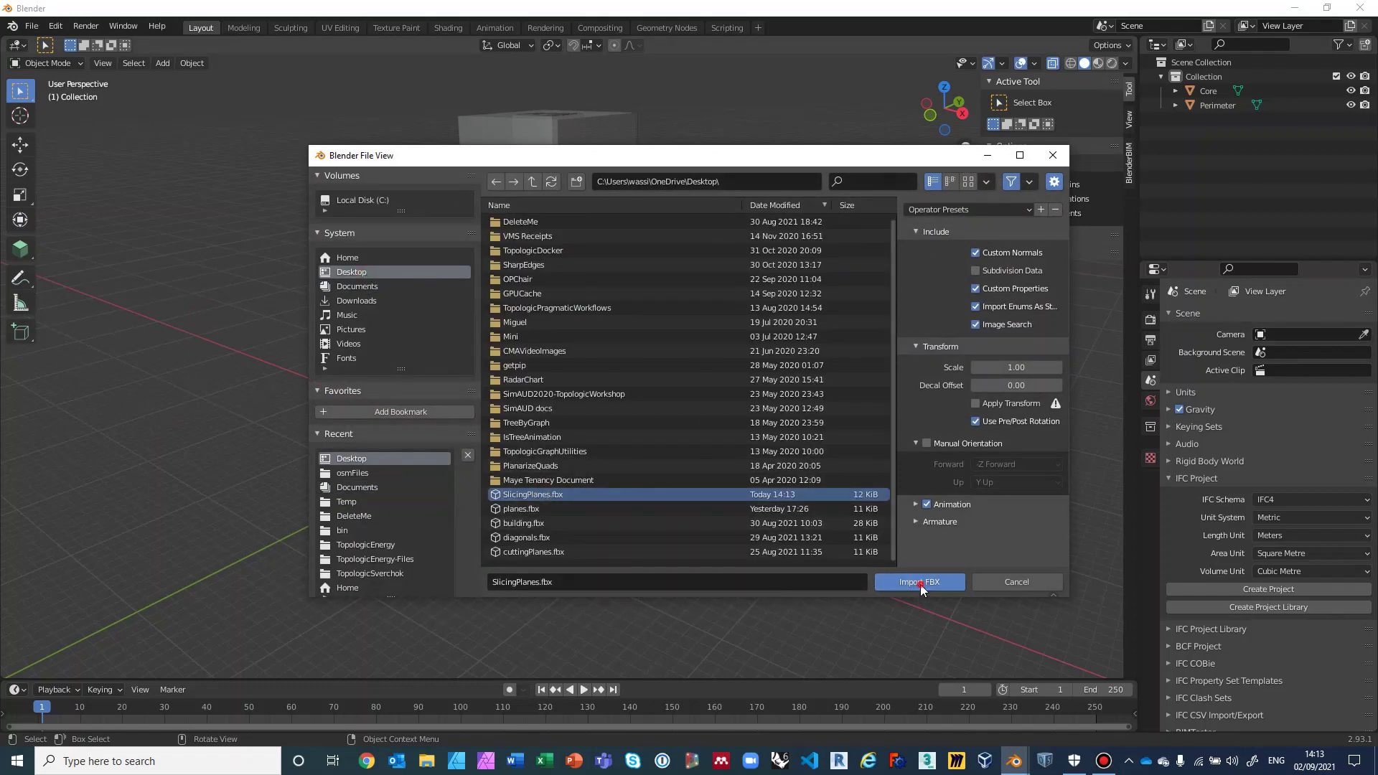
# Add a new mesh plane at the world origin beside the tower's base
pyautogui.moveTo(809, 505); pyautogui.dragTo(777, 456, button='middle')
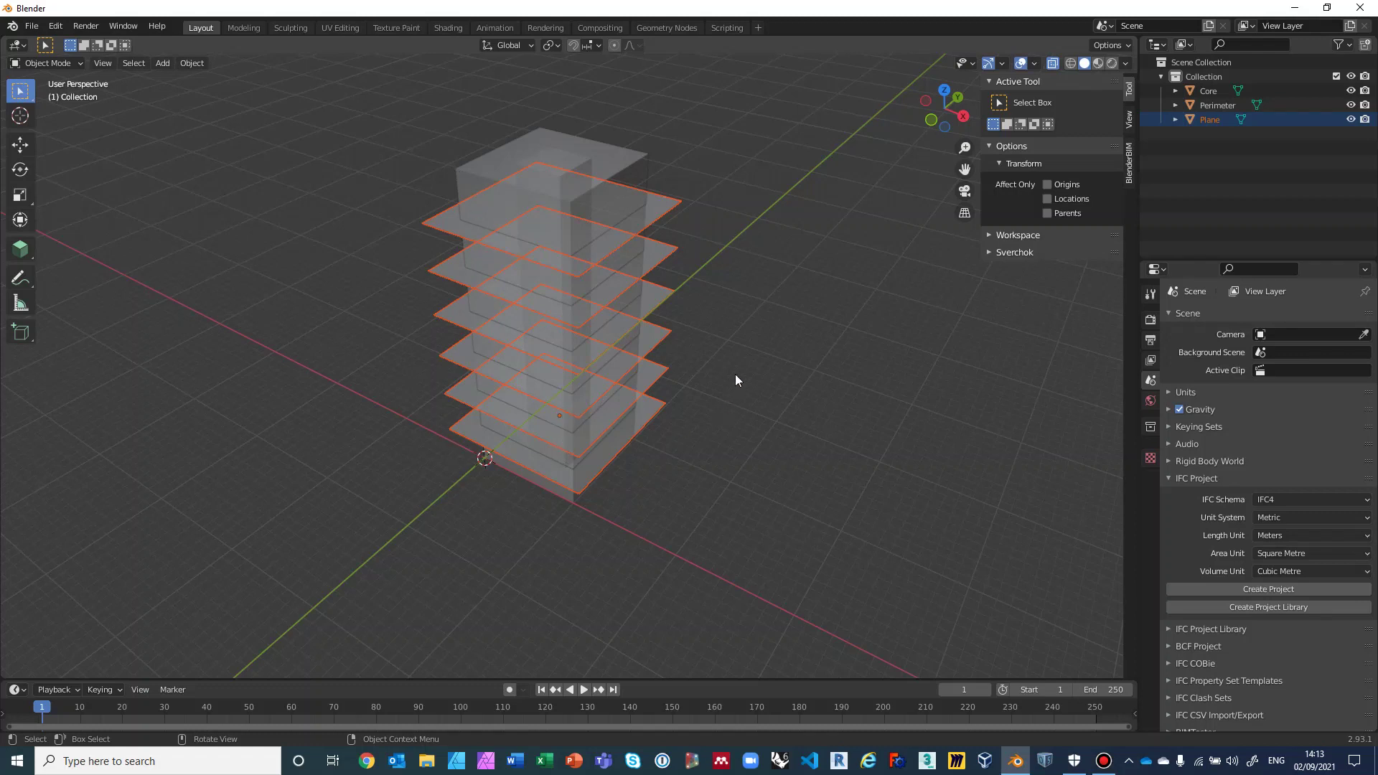
pyautogui.moveTo(726, 370); pyautogui.dragTo(685, 337, button='middle')
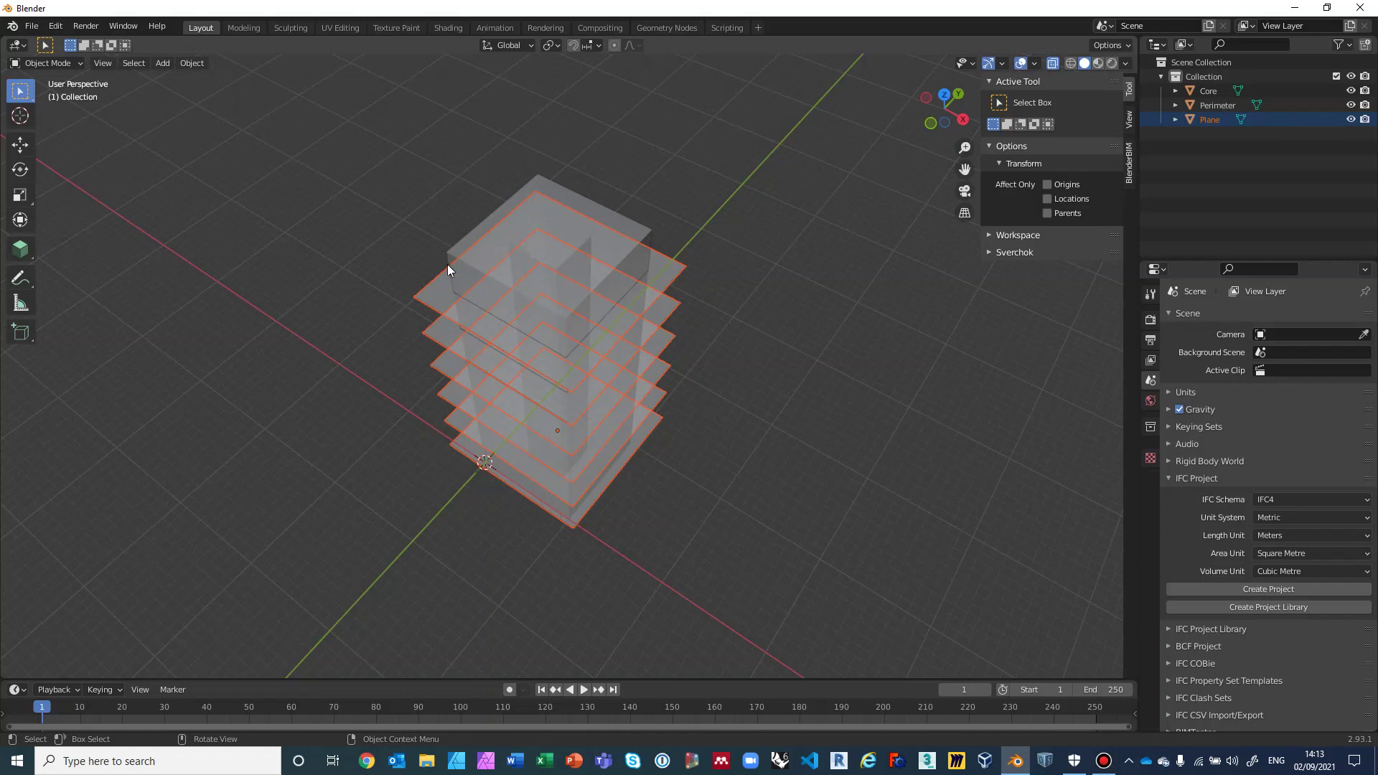
pyautogui.moveTo(657, 468); pyautogui.dragTo(677, 417, button='middle')
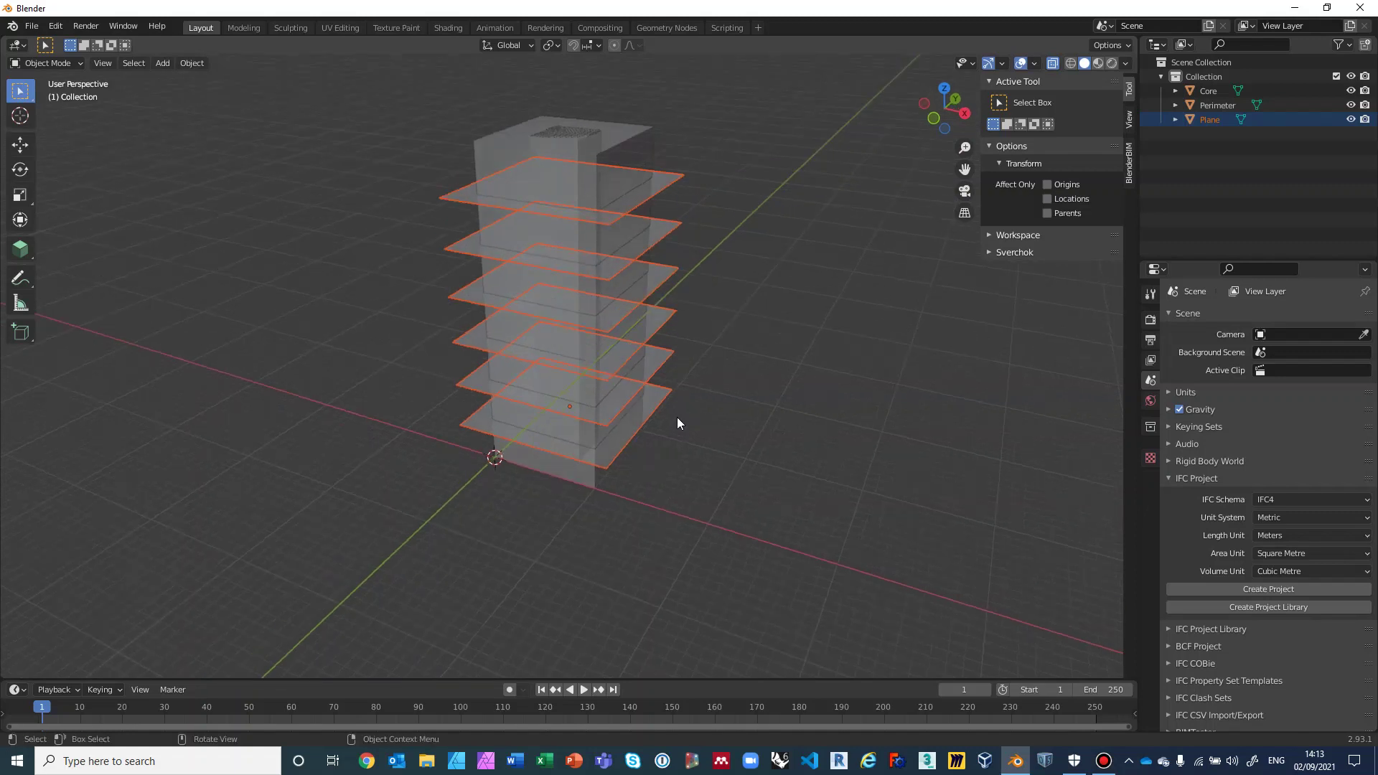
pyautogui.scroll(2, 677, 416)
pyautogui.moveTo(678, 417); pyautogui.dragTo(679, 435, button='middle')
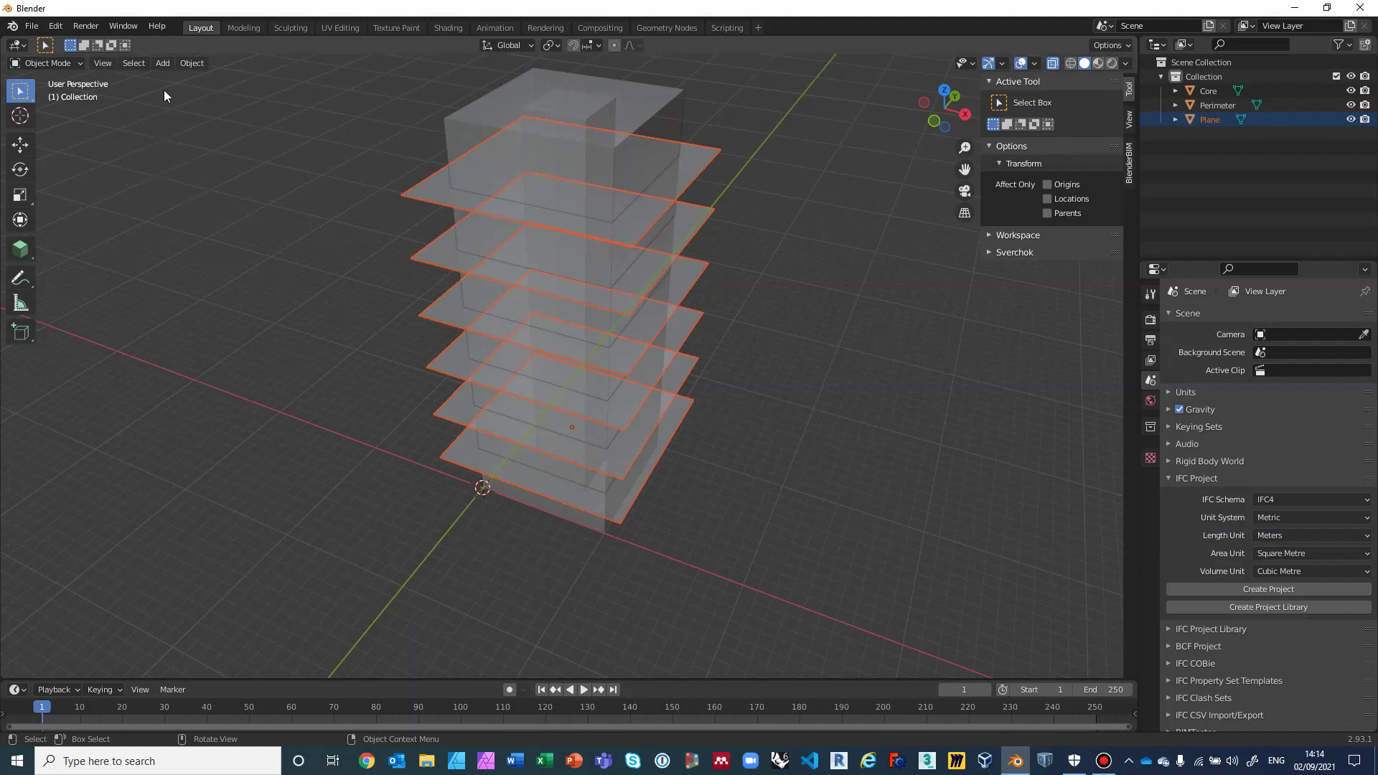
pyautogui.click(163, 64)
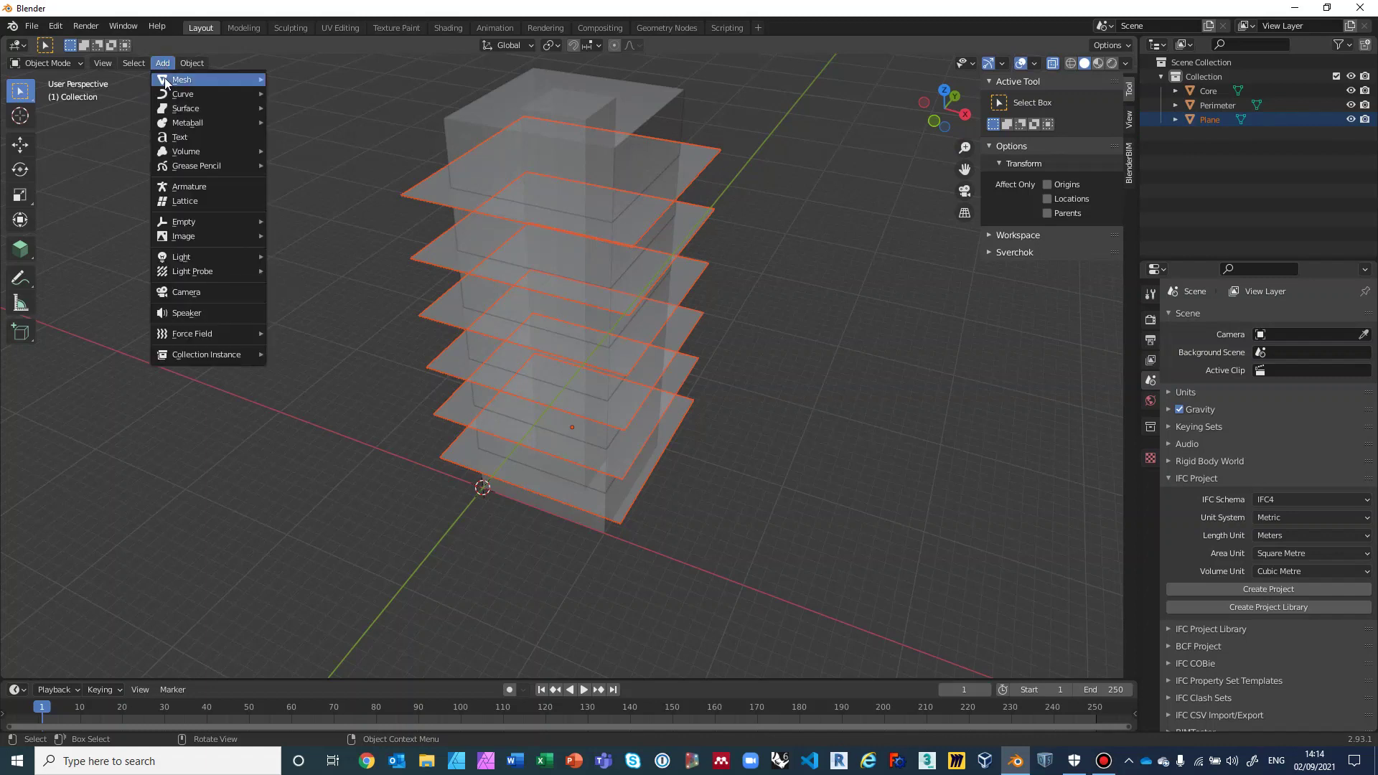
pyautogui.moveTo(165, 81)
pyautogui.click(298, 80)
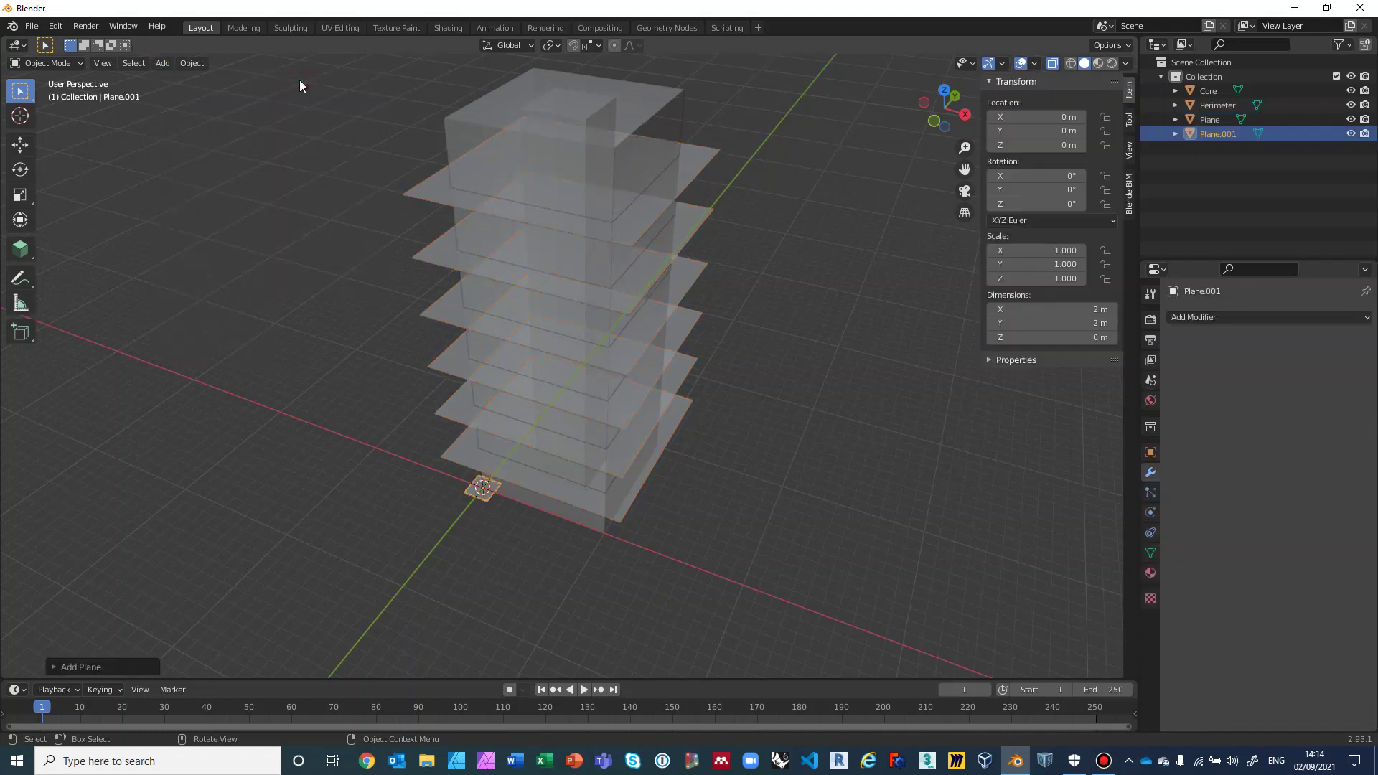
# Set the new plane's dimensions to 10 m in X and 10 m in Y
pyautogui.click(1080, 308)
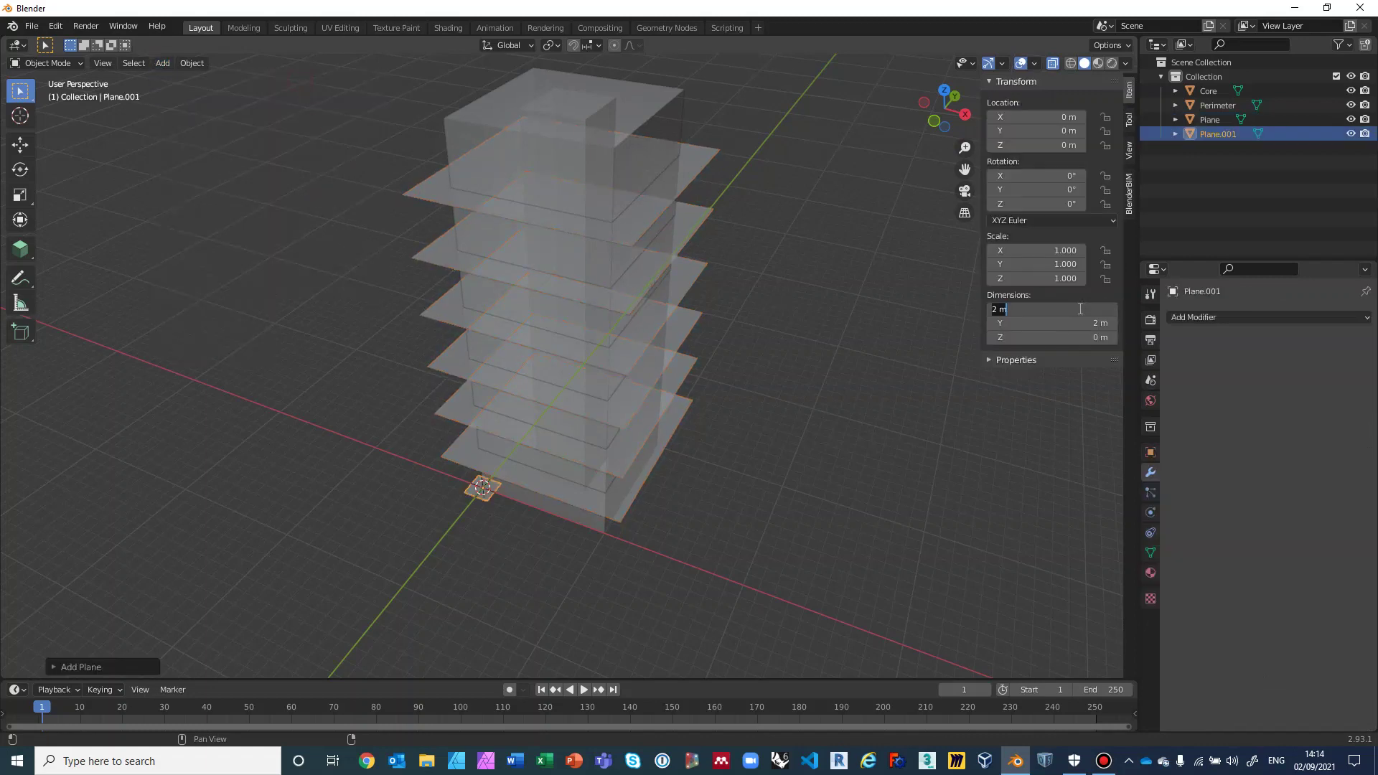
pyautogui.press('BackSpace')
pyautogui.write('10')
pyautogui.press('Tab')
pyautogui.write('10')
pyautogui.press('Tab')
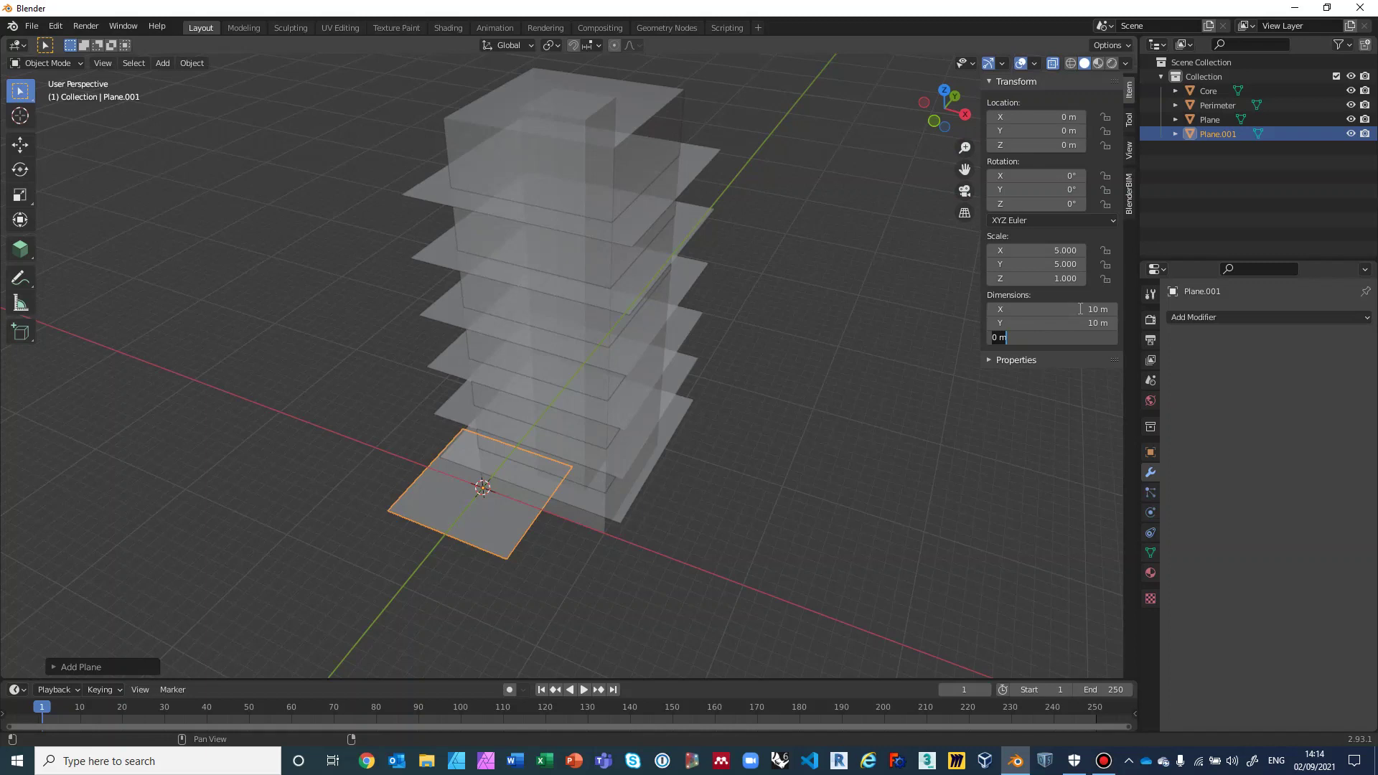
pyautogui.press('Return')
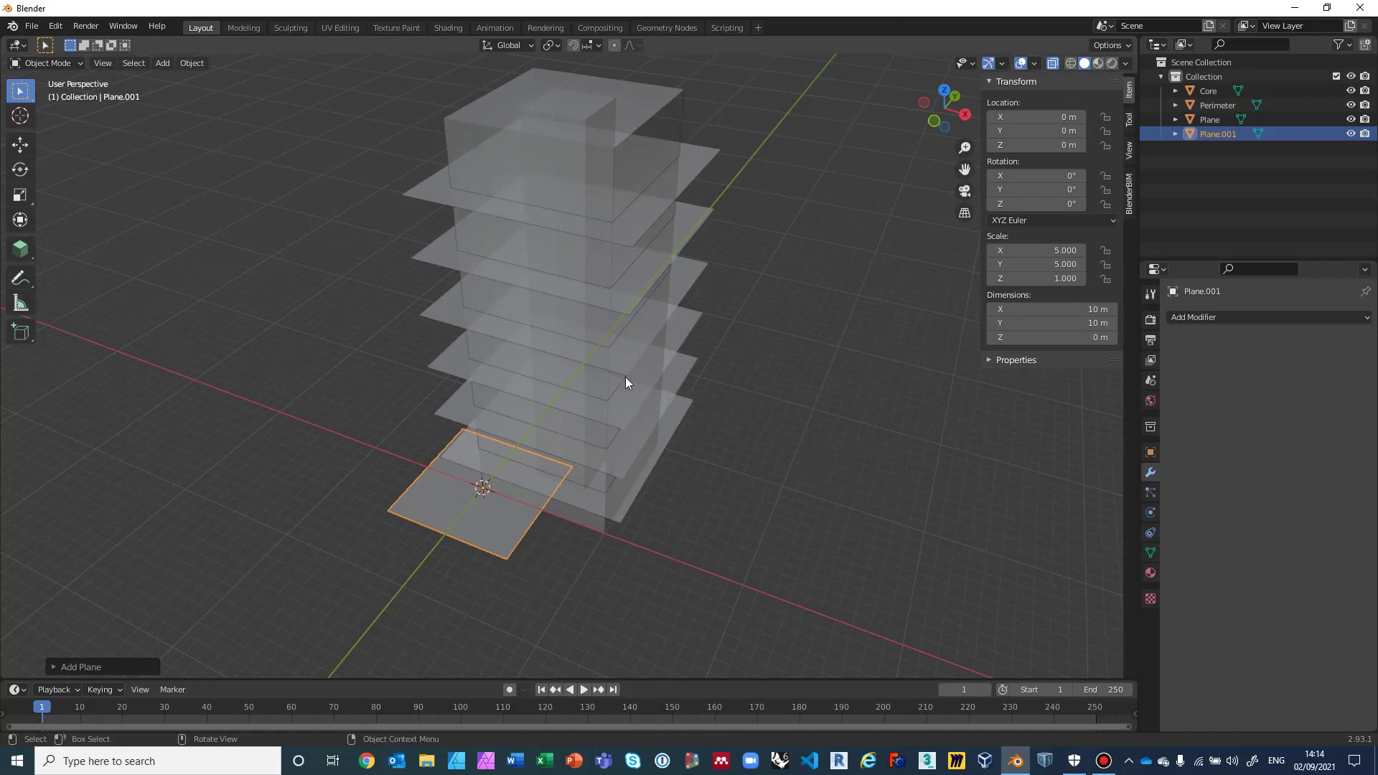
# Put the new plane into Edit Mode with vertex selection
pyautogui.click(78, 63)
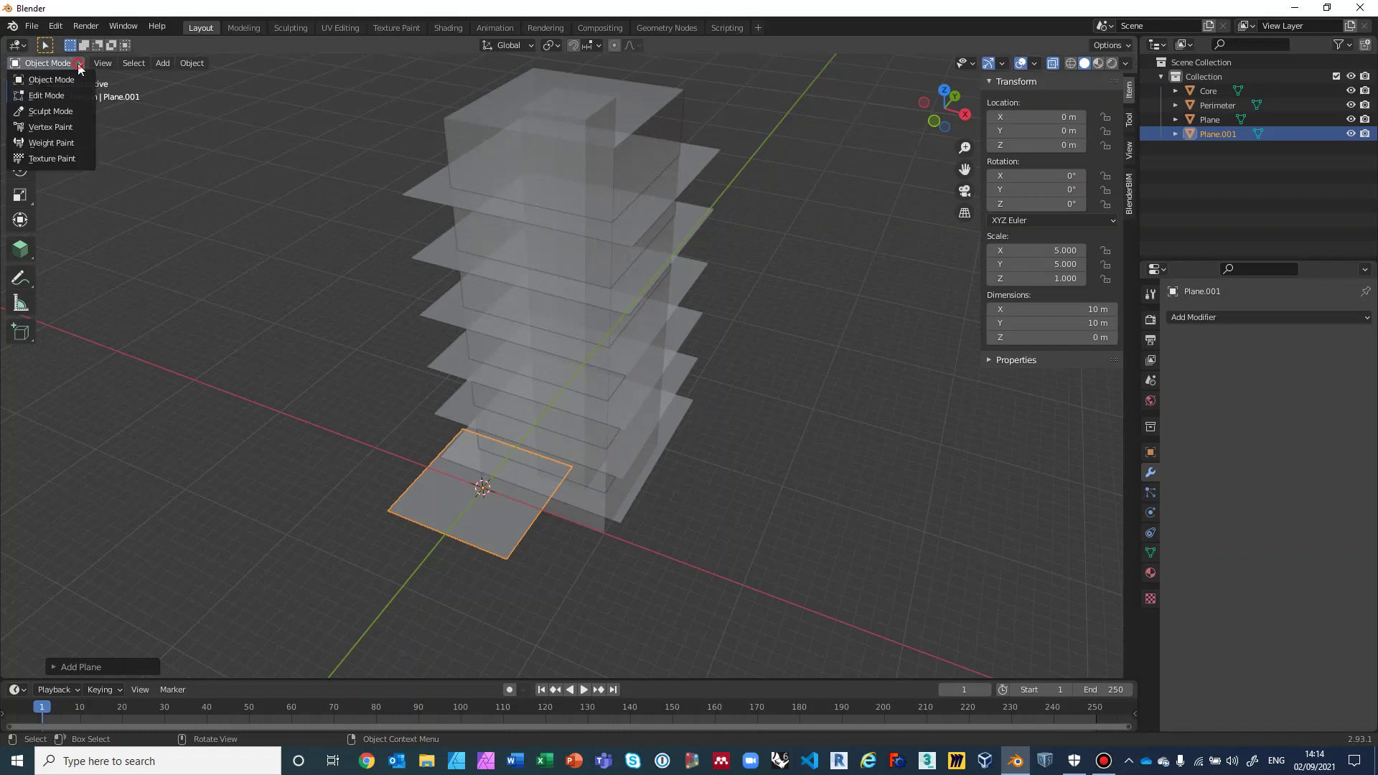
pyautogui.click(61, 66)
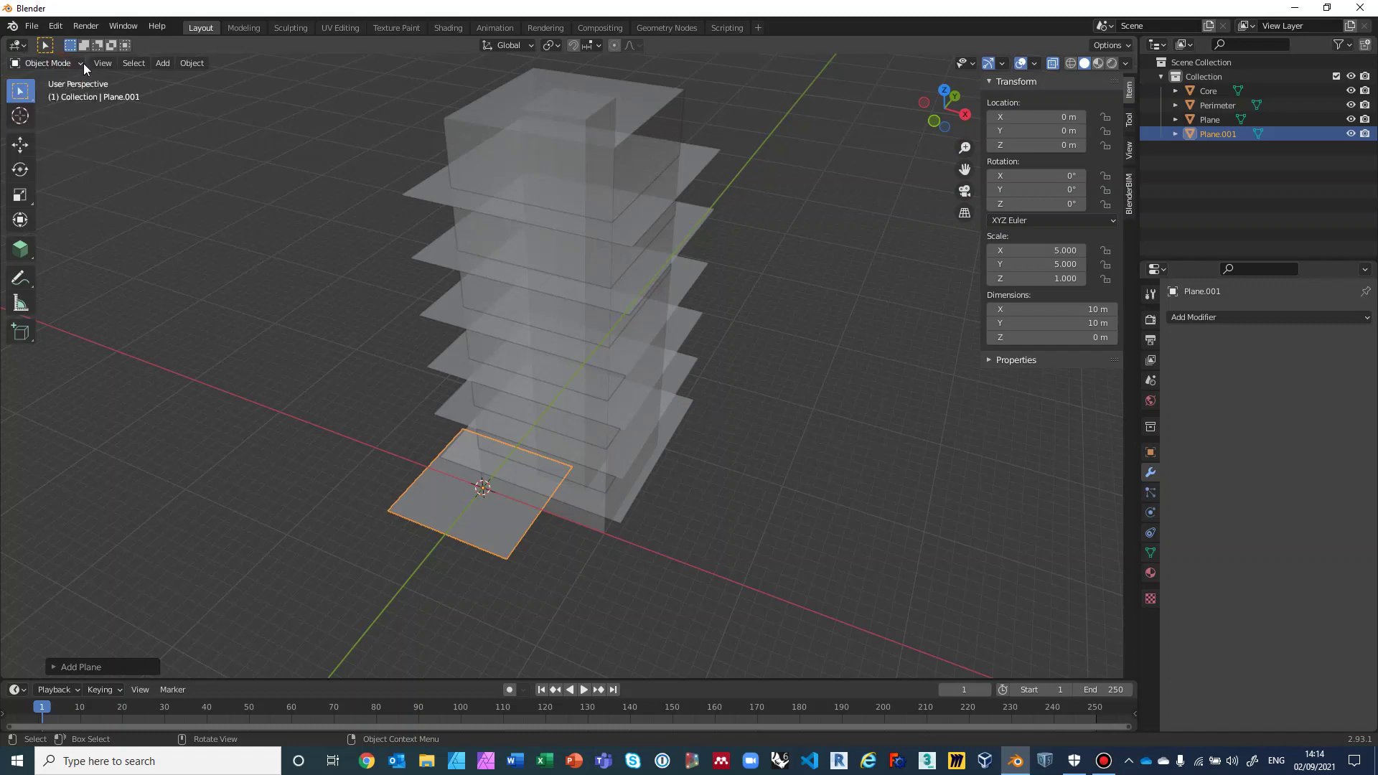
pyautogui.click(56, 63)
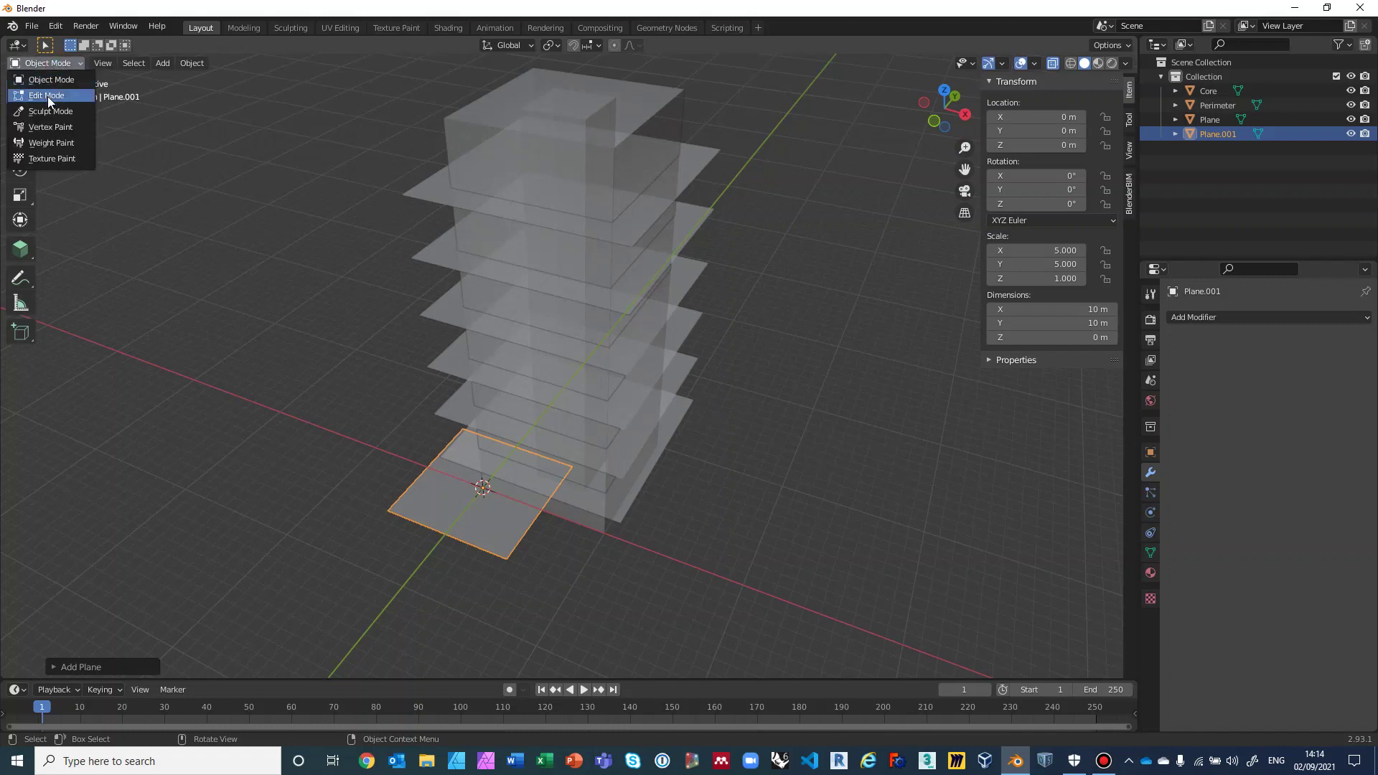
pyautogui.click(47, 96)
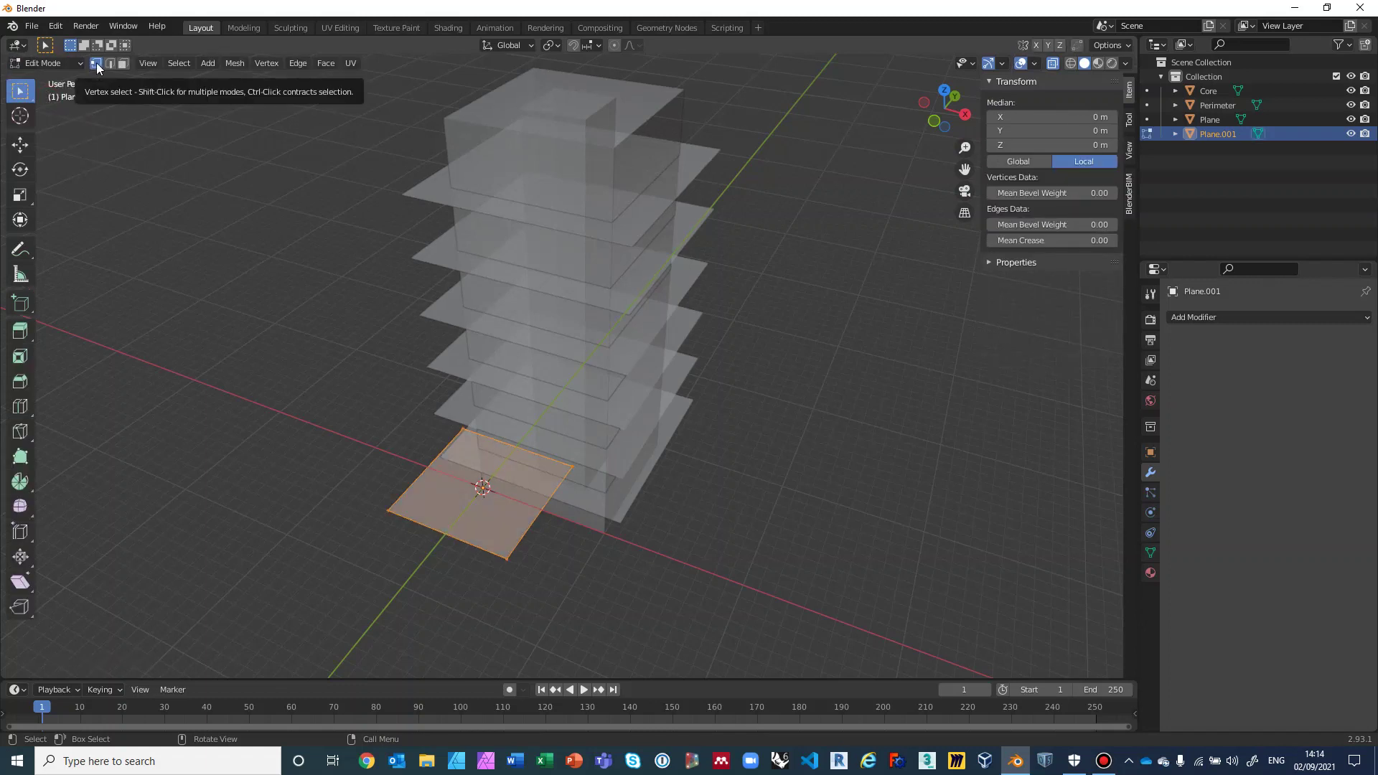
pyautogui.click(97, 64)
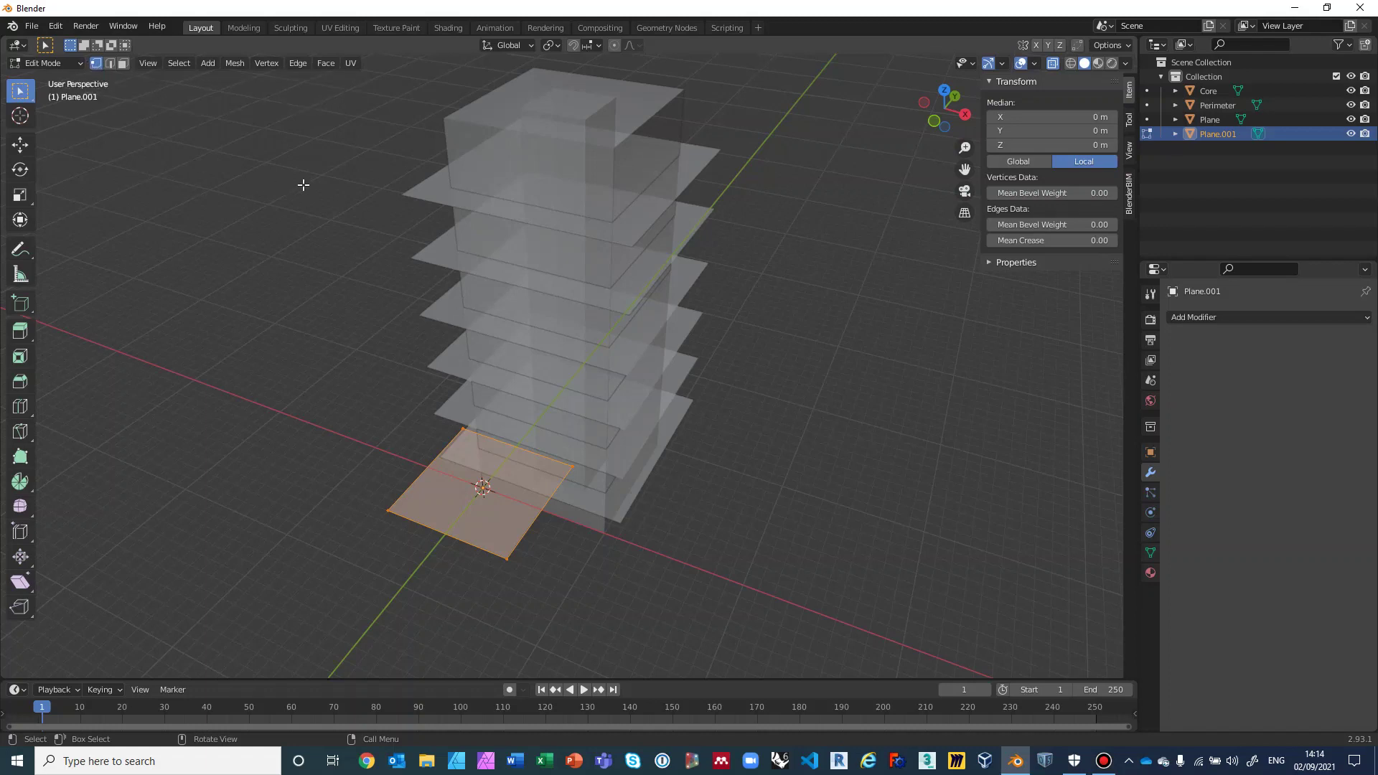
# Enable snapping and set the snap target to Vertex
pyautogui.click(573, 44)
pyautogui.click(598, 45)
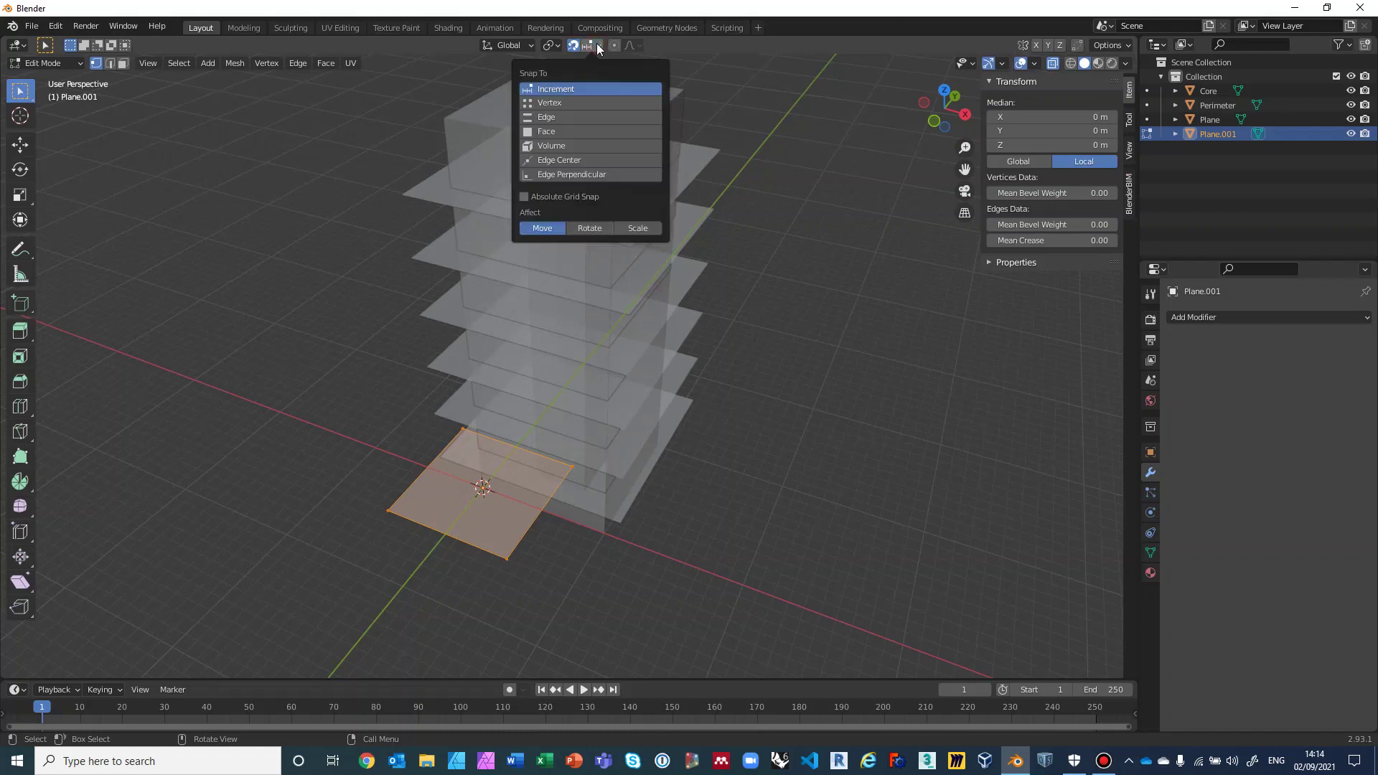
pyautogui.click(546, 104)
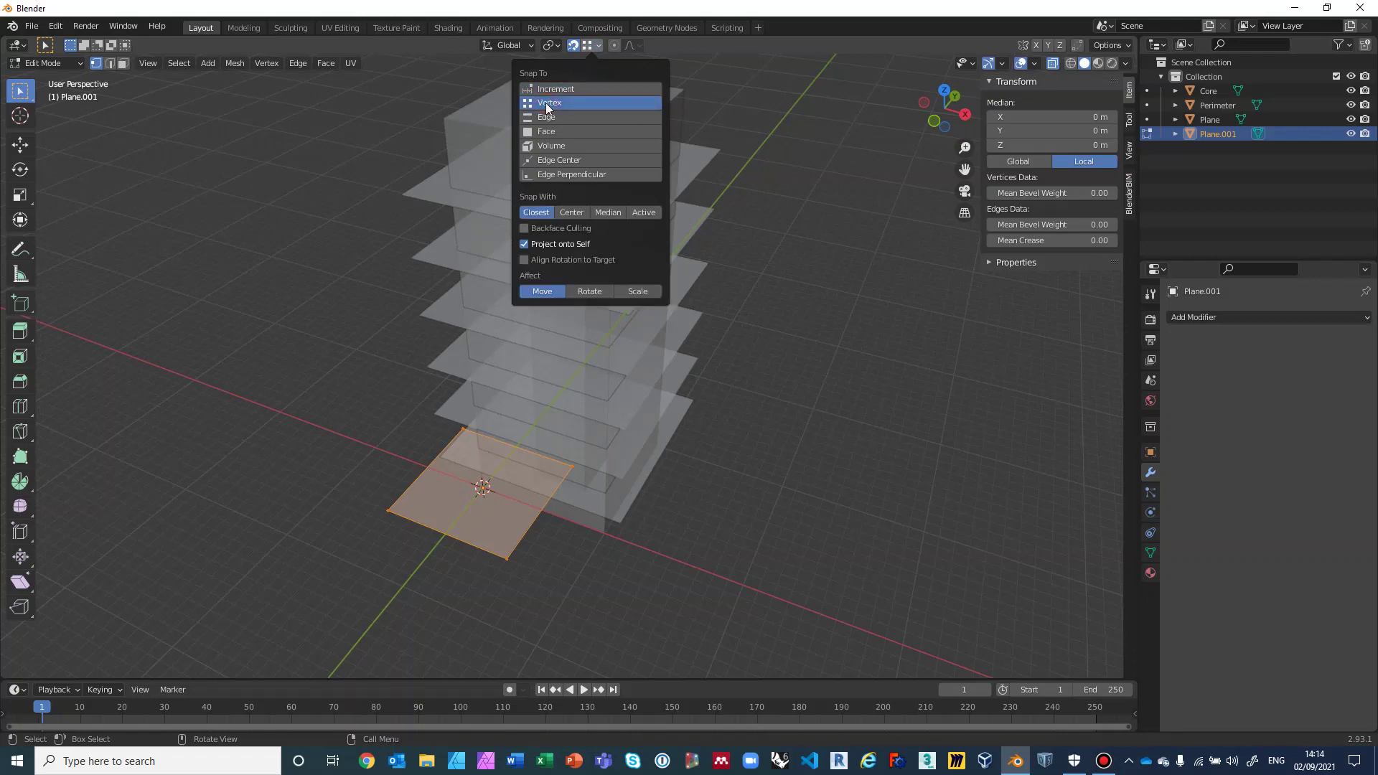
# Move the plane's -X, +Y corner vertex onto the perimeter box's top corner at local X 0, Y 0, Z 28 m
pyautogui.moveTo(376, 338); pyautogui.dragTo(420, 343, button='middle')
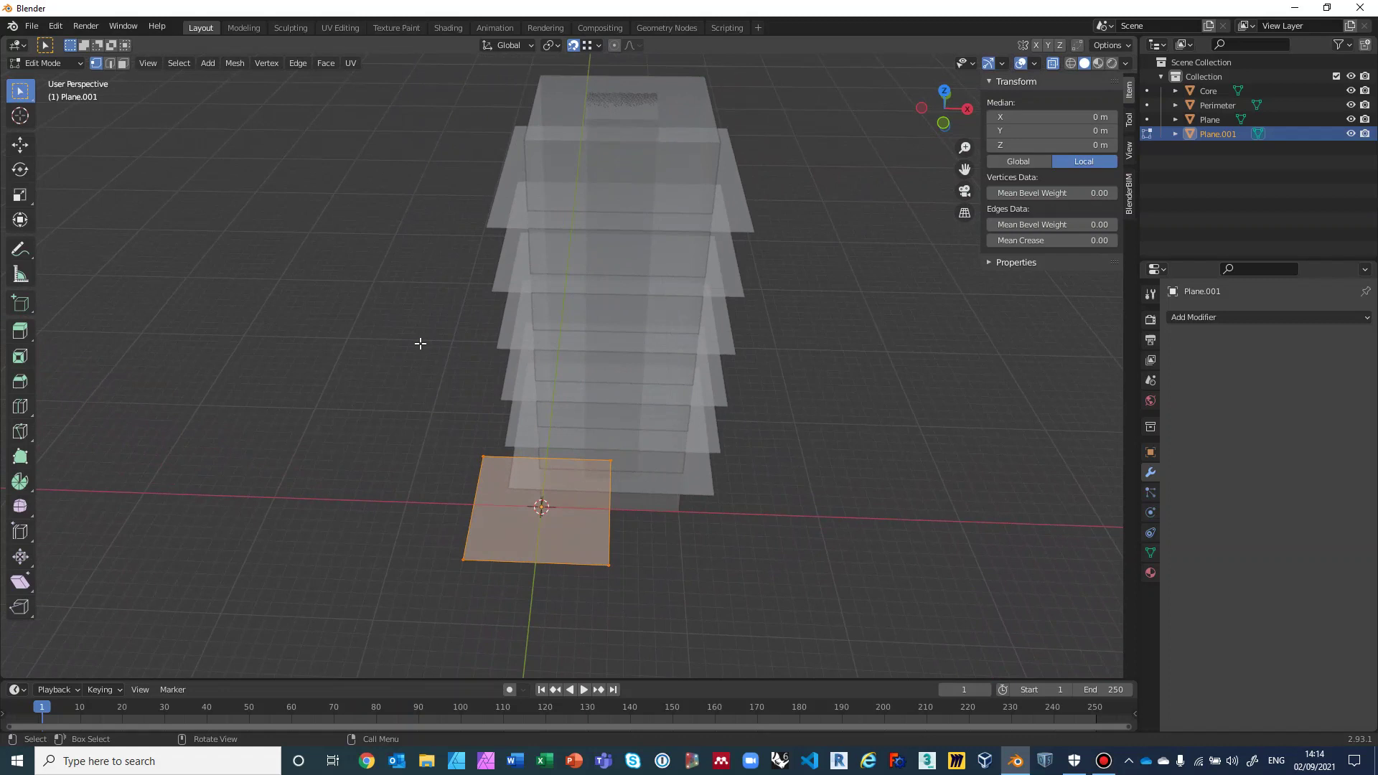
pyautogui.click(482, 456)
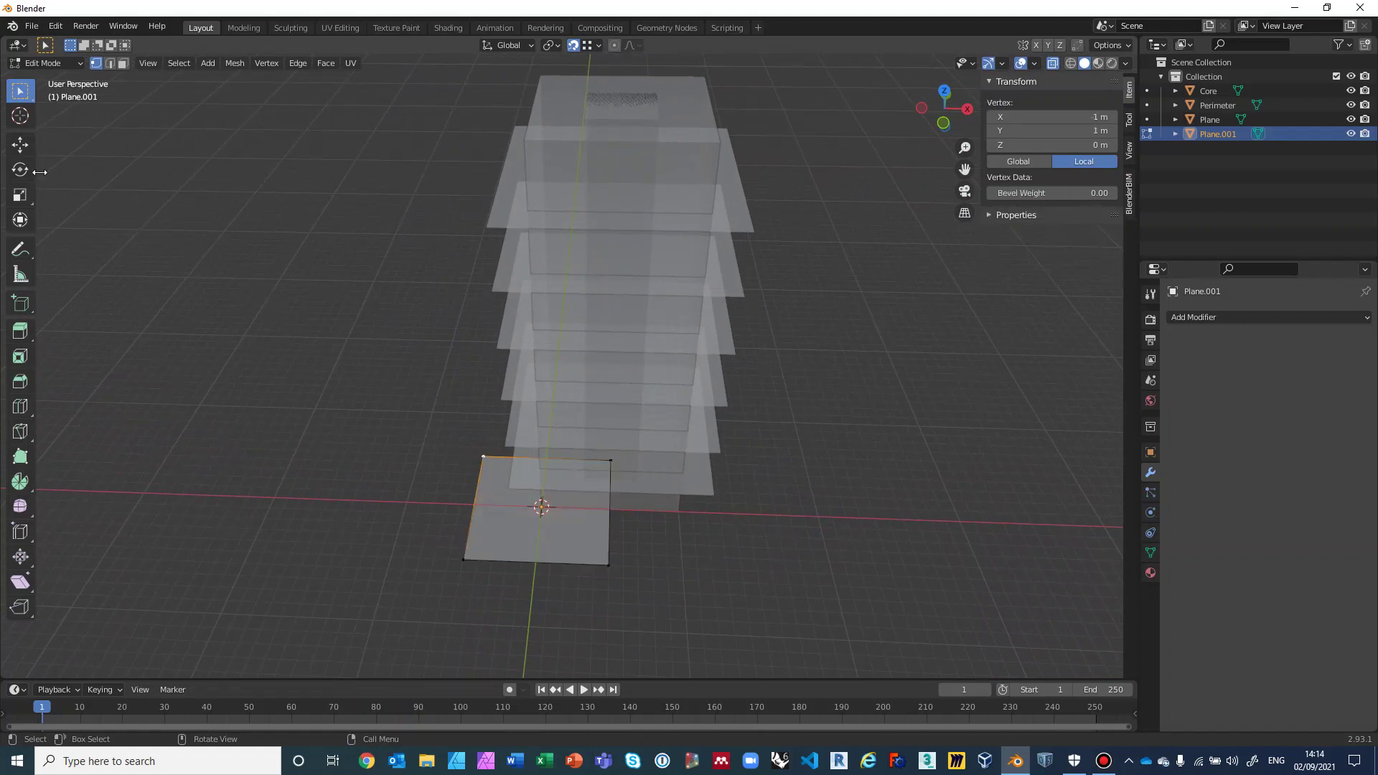
pyautogui.click(24, 146)
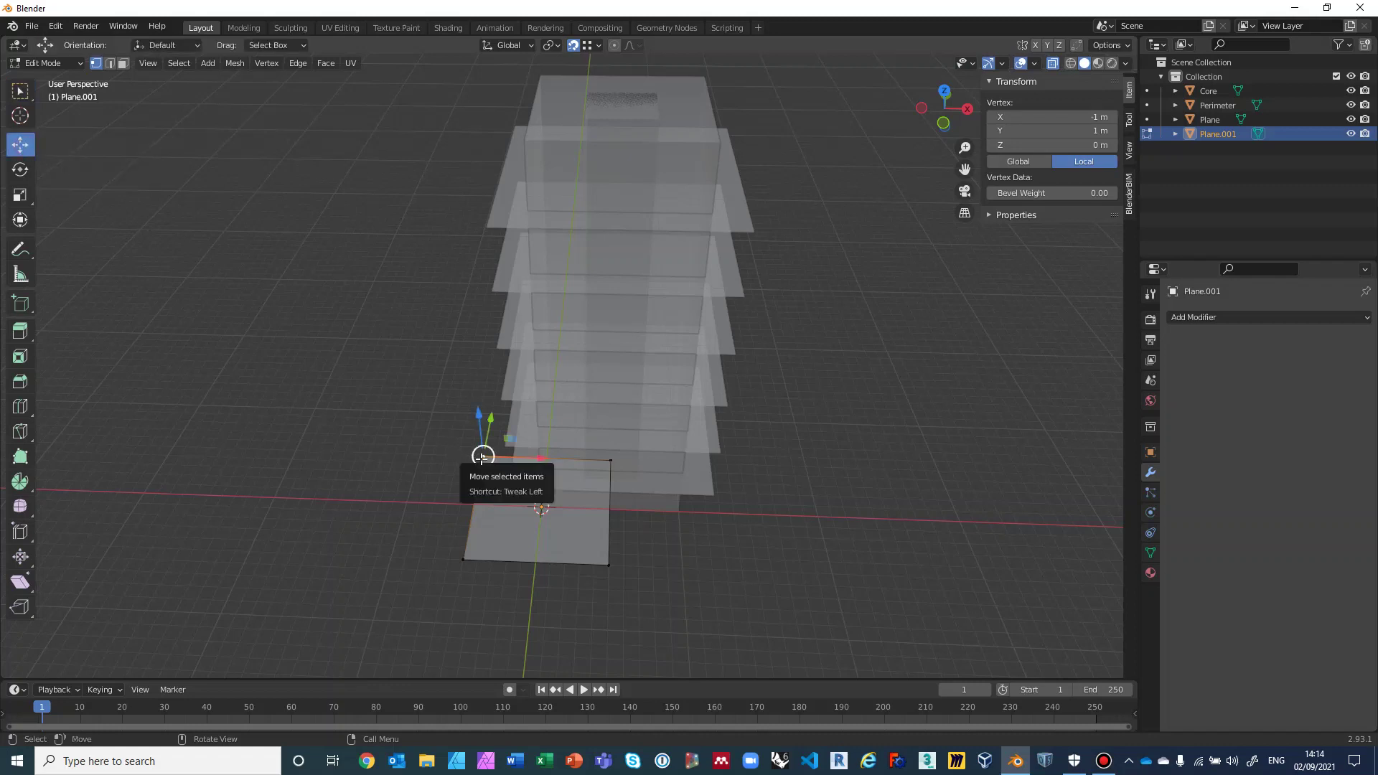
pyautogui.moveTo(483, 456); pyautogui.dragTo(524, 140)
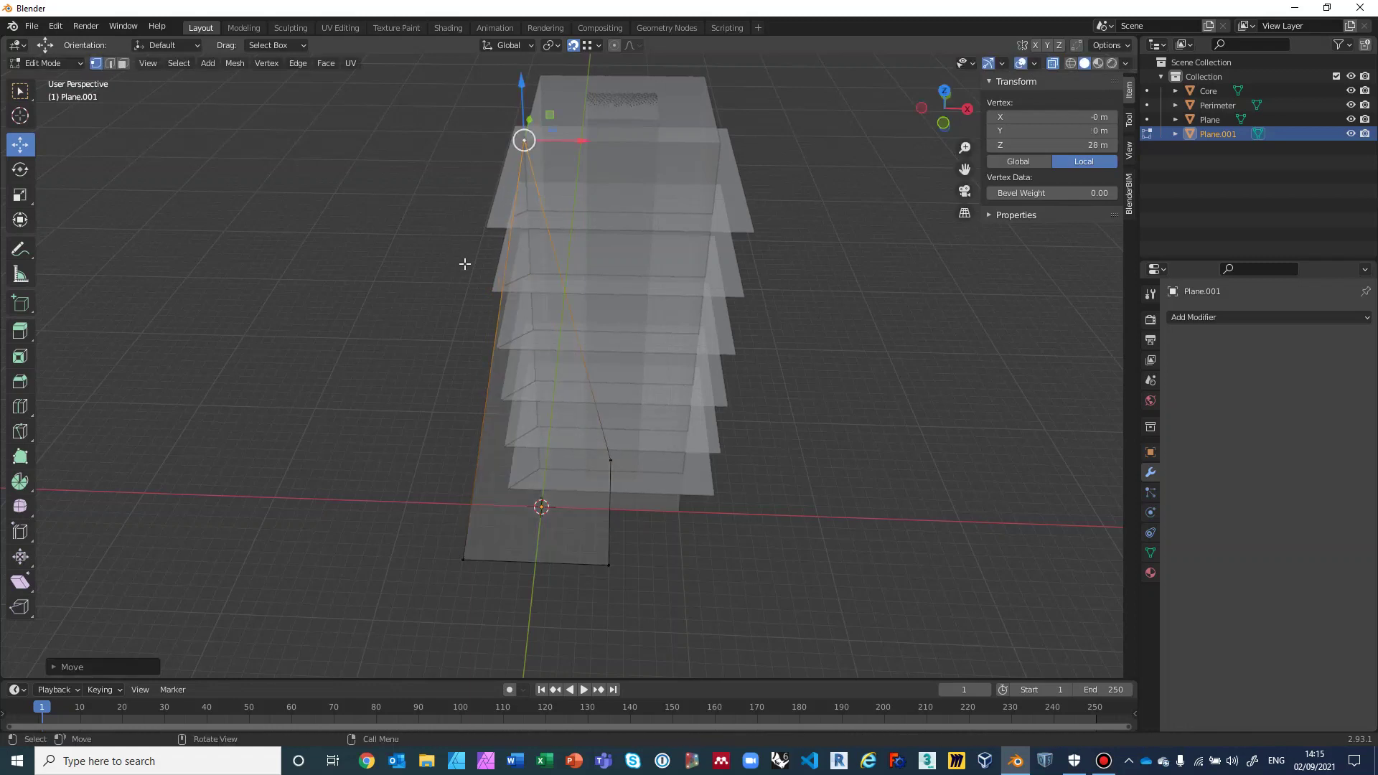
# Move the plane's +X, +Y corner vertex onto the core's near top corner at local X 0.6, Y 0.6, Z 28 m
pyautogui.hotkey('ctrl', 'z')
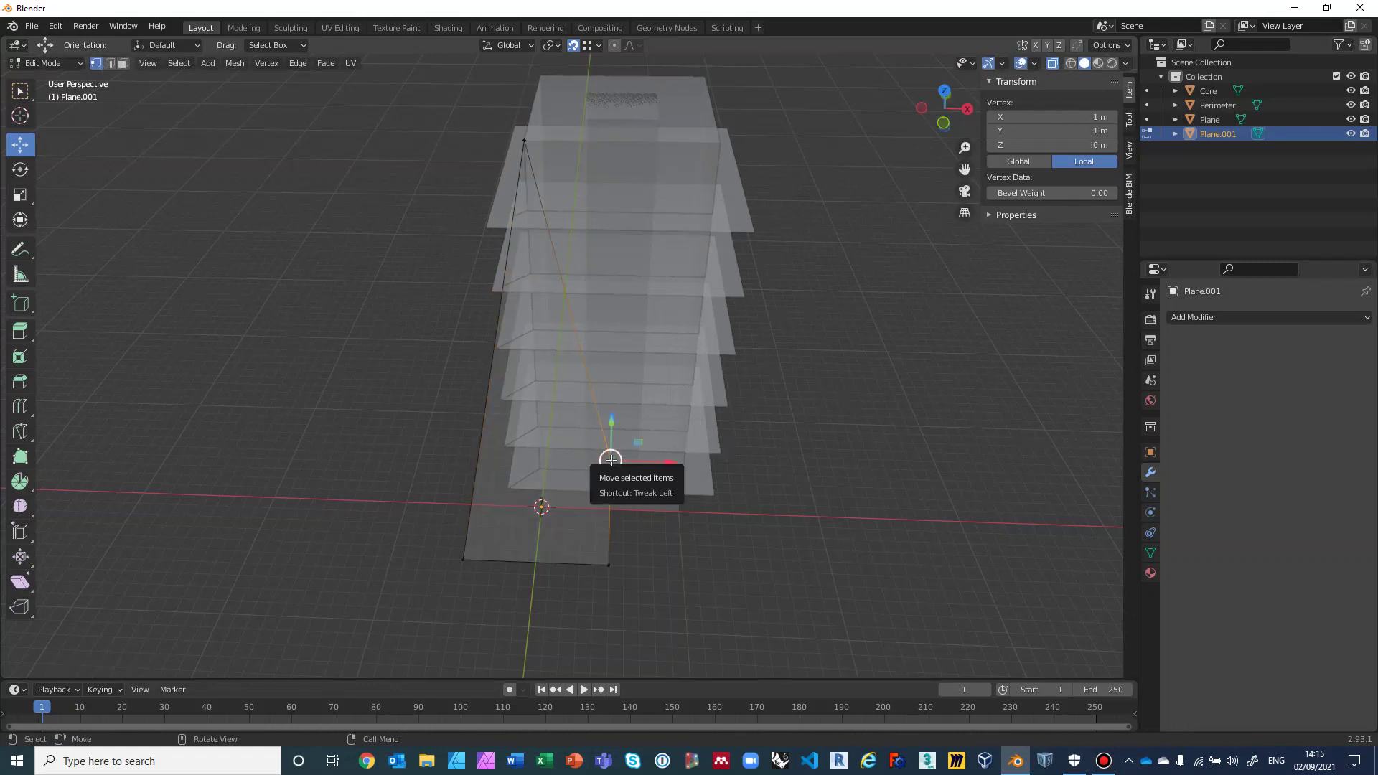
pyautogui.moveTo(610, 461); pyautogui.dragTo(587, 123)
pyautogui.moveTo(667, 308); pyautogui.dragTo(664, 188, button='middle')
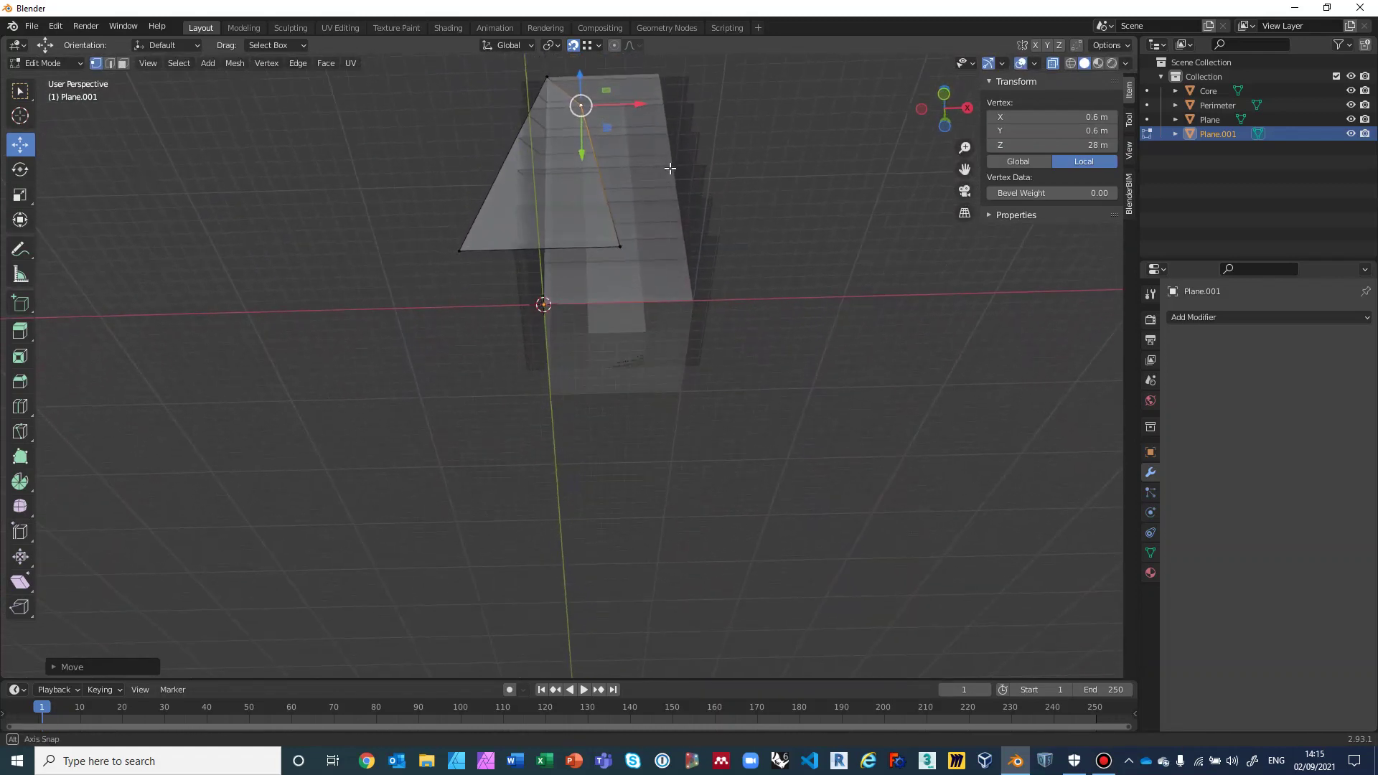
# Snap the plane's two remaining vertices onto the core's near bottom corner and the perimeter's bottom corner at the origin, and return to Object Mode
pyautogui.click(621, 246)
pyautogui.moveTo(621, 246); pyautogui.dragTo(533, 313)
pyautogui.click(459, 251)
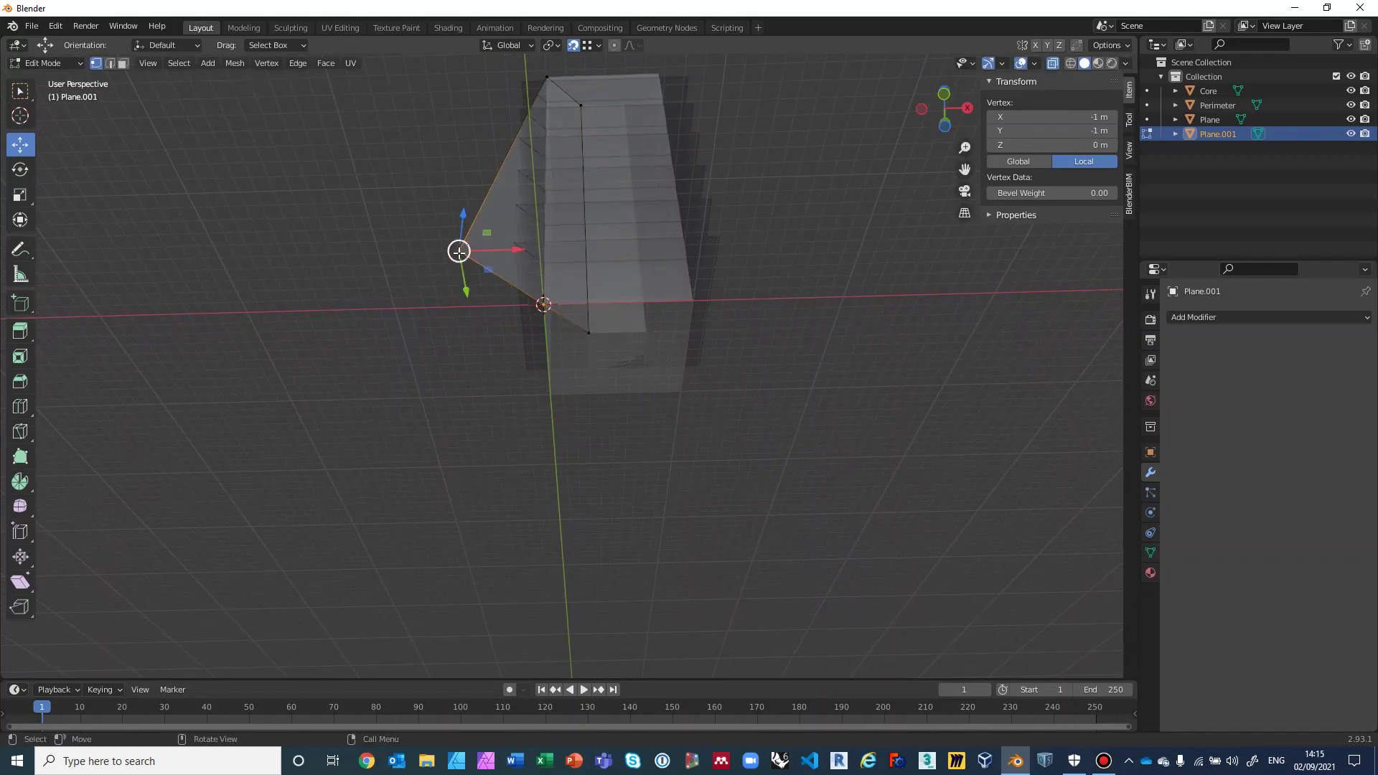
pyautogui.moveTo(459, 250); pyautogui.dragTo(514, 300)
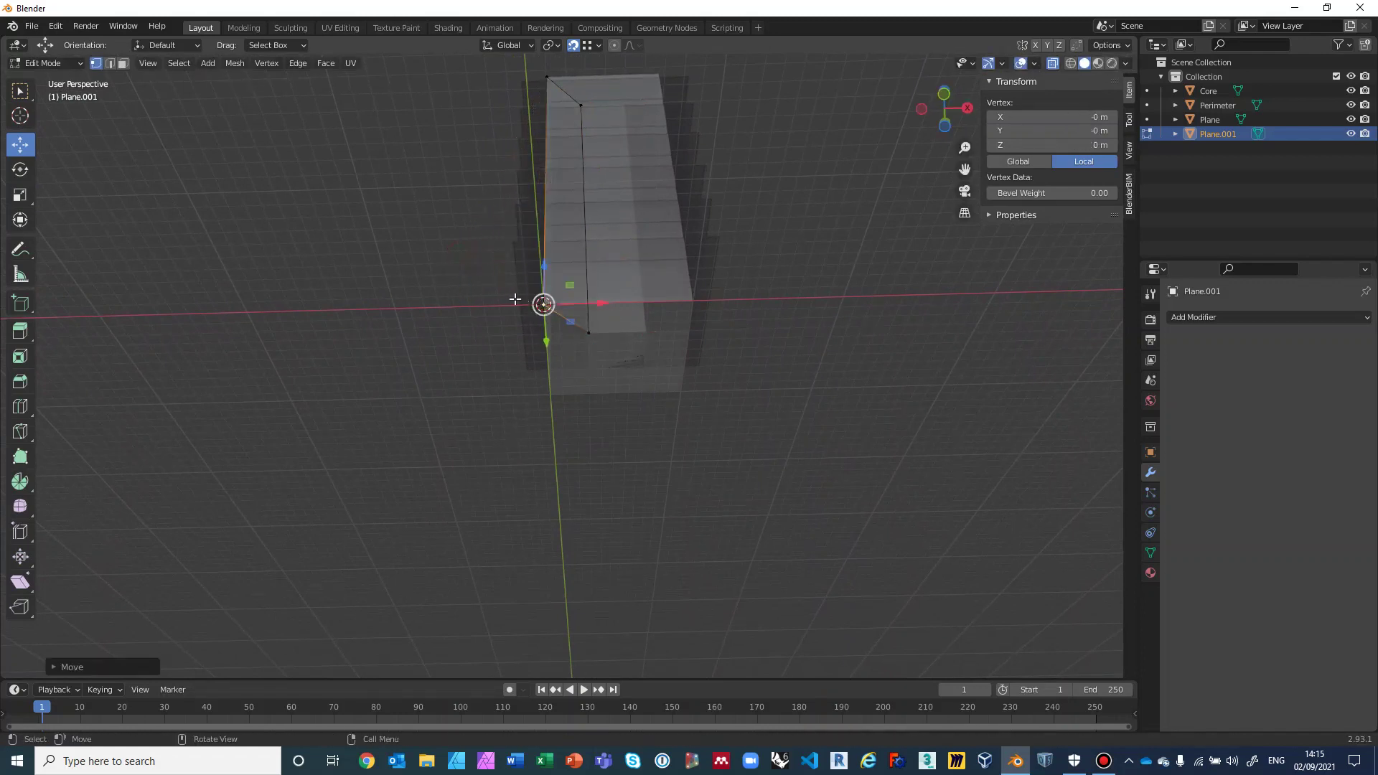
pyautogui.moveTo(477, 264); pyautogui.dragTo(452, 437, button='middle')
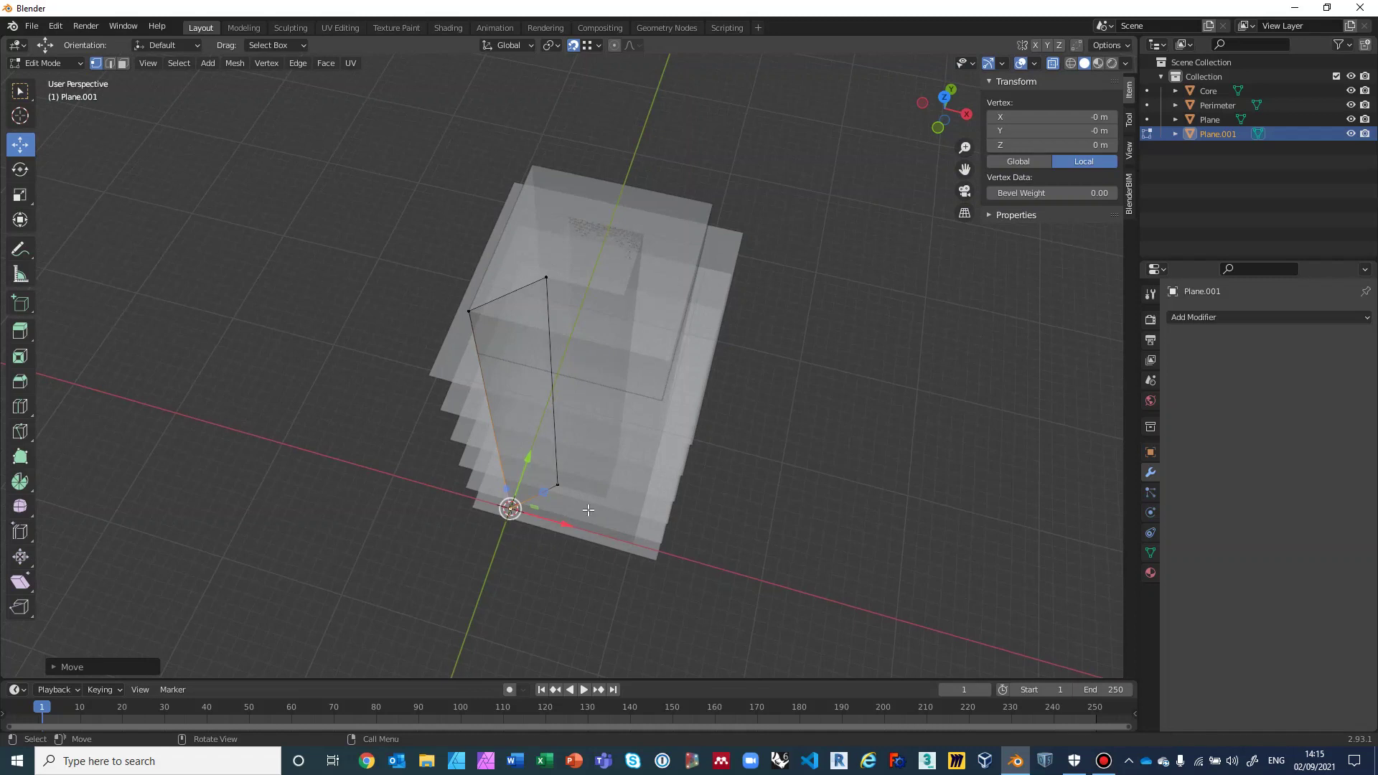
pyautogui.moveTo(763, 402); pyautogui.dragTo(751, 393, button='middle')
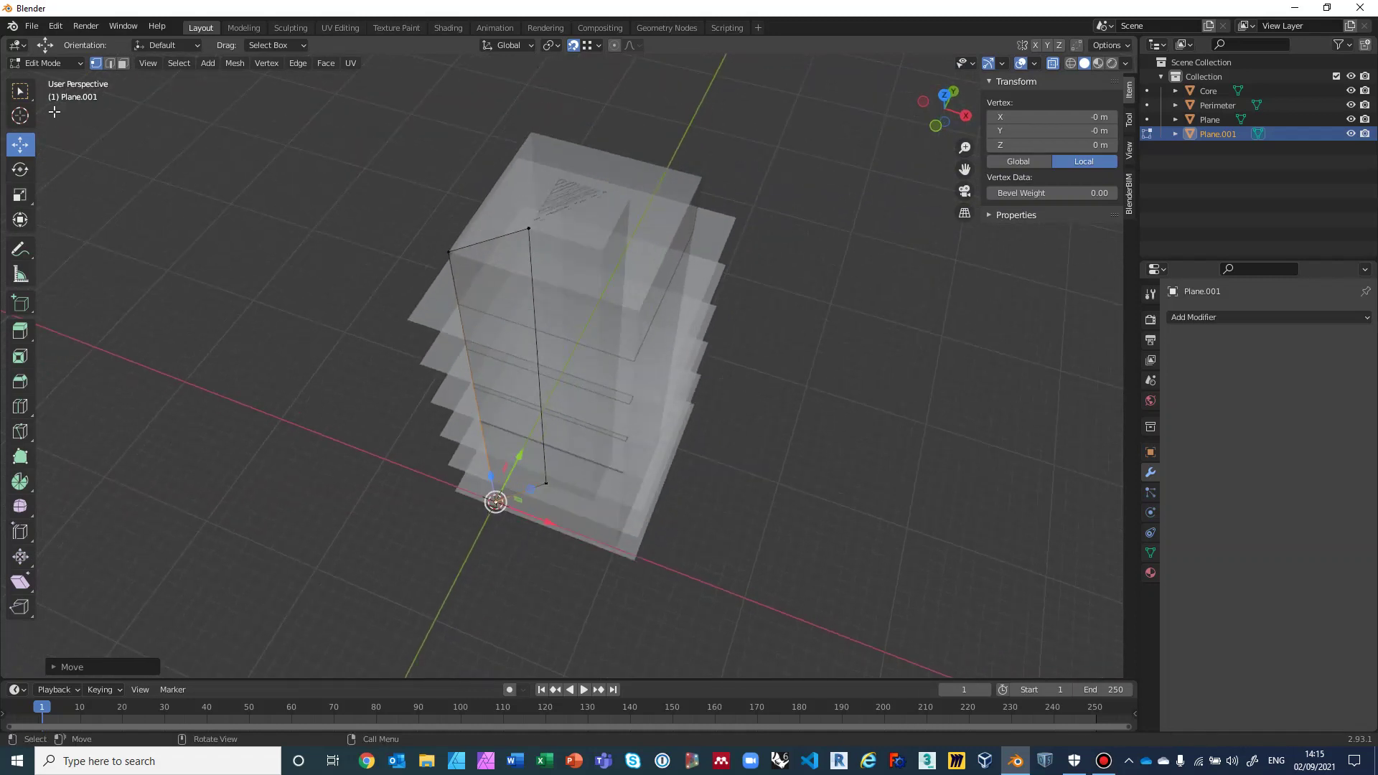
pyautogui.click(56, 64)
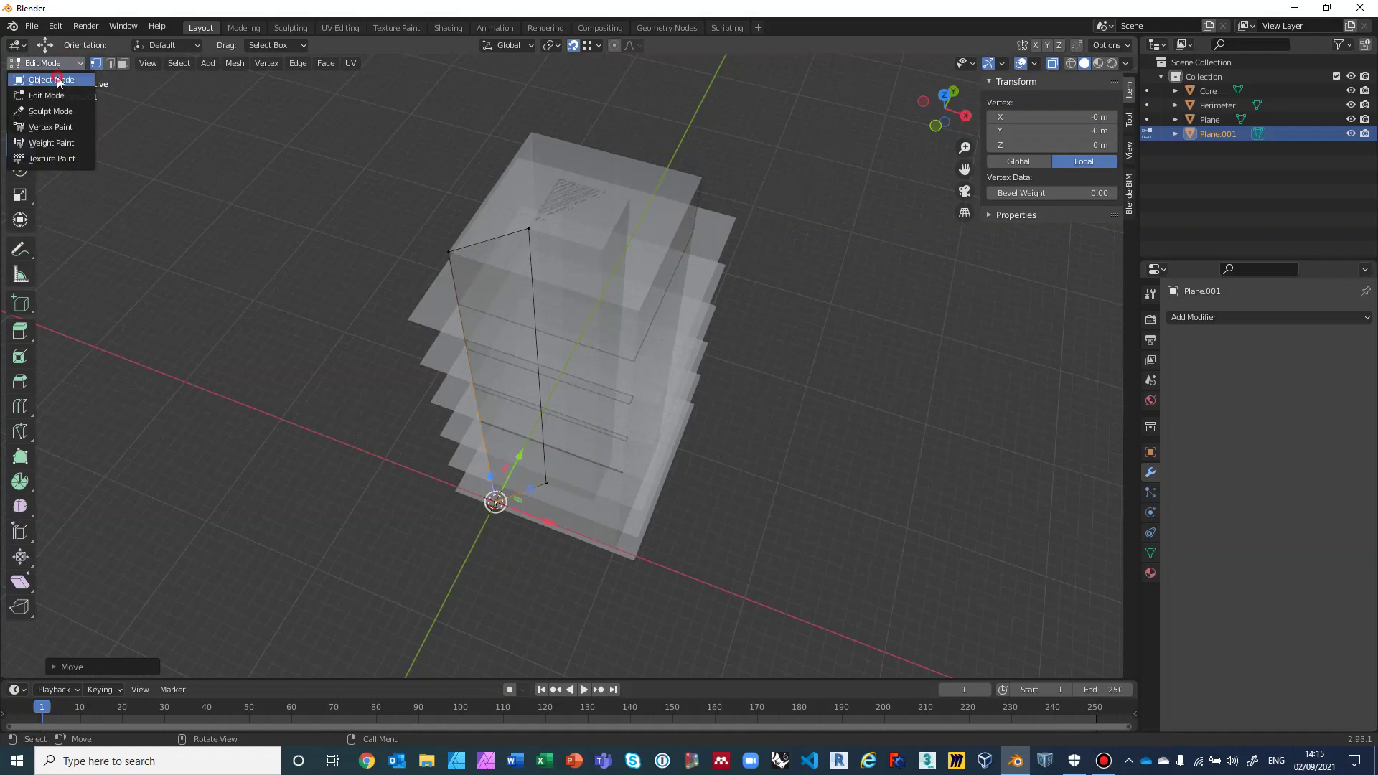
pyautogui.click(60, 78)
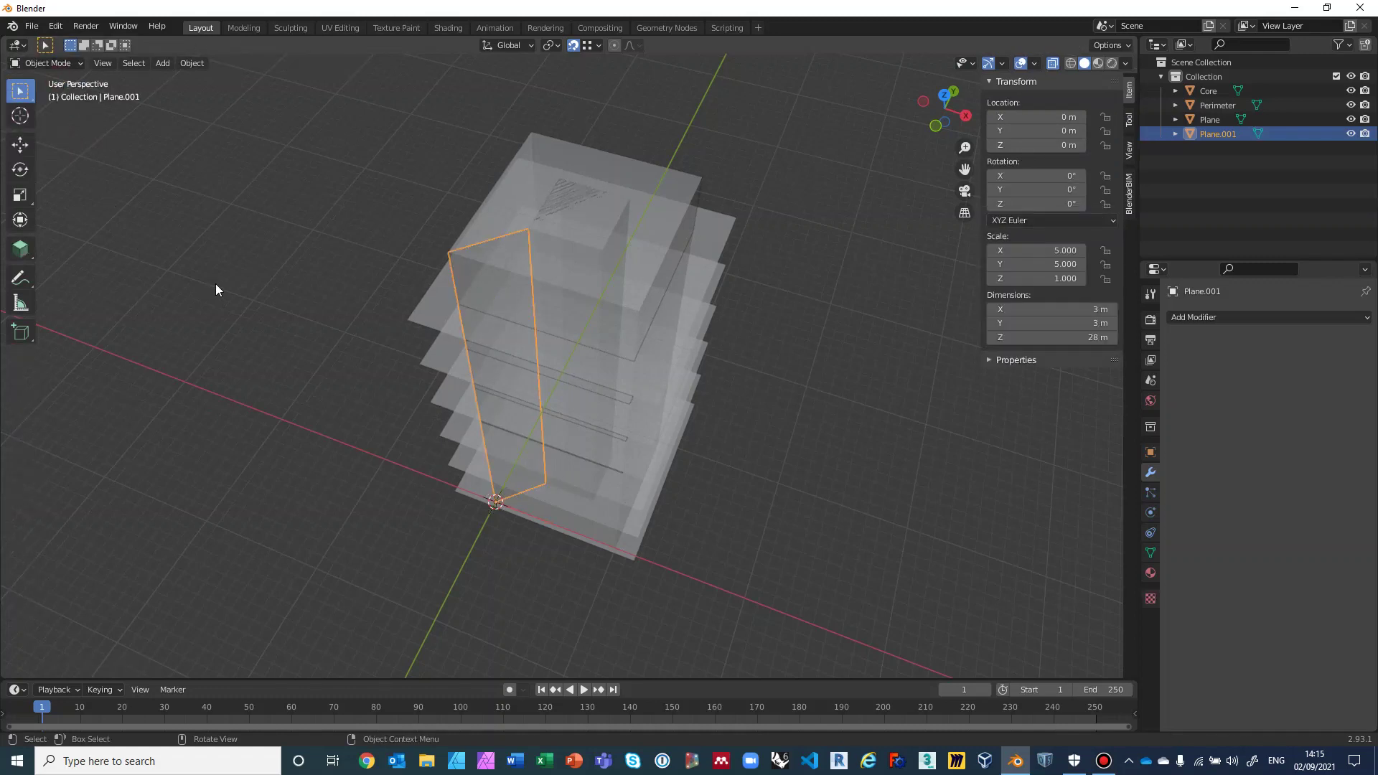
# Duplicate the diagonal plane and move the copy onto the perimeter's bottom corner at X 10 m, Y 0 m, Z 0 m
pyautogui.hotkey('ctrl', 'c')
pyautogui.hotkey('ctrl', 'v')
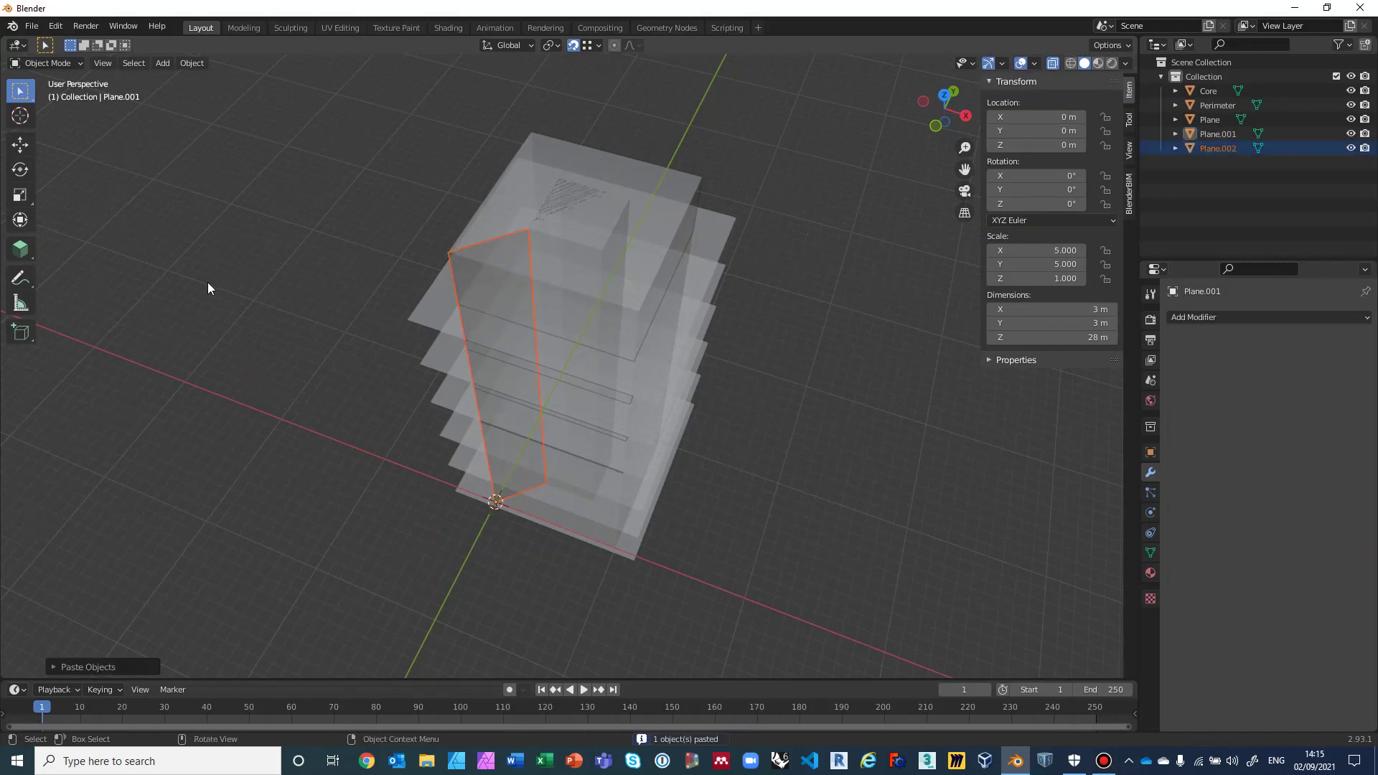
pyautogui.click(22, 145)
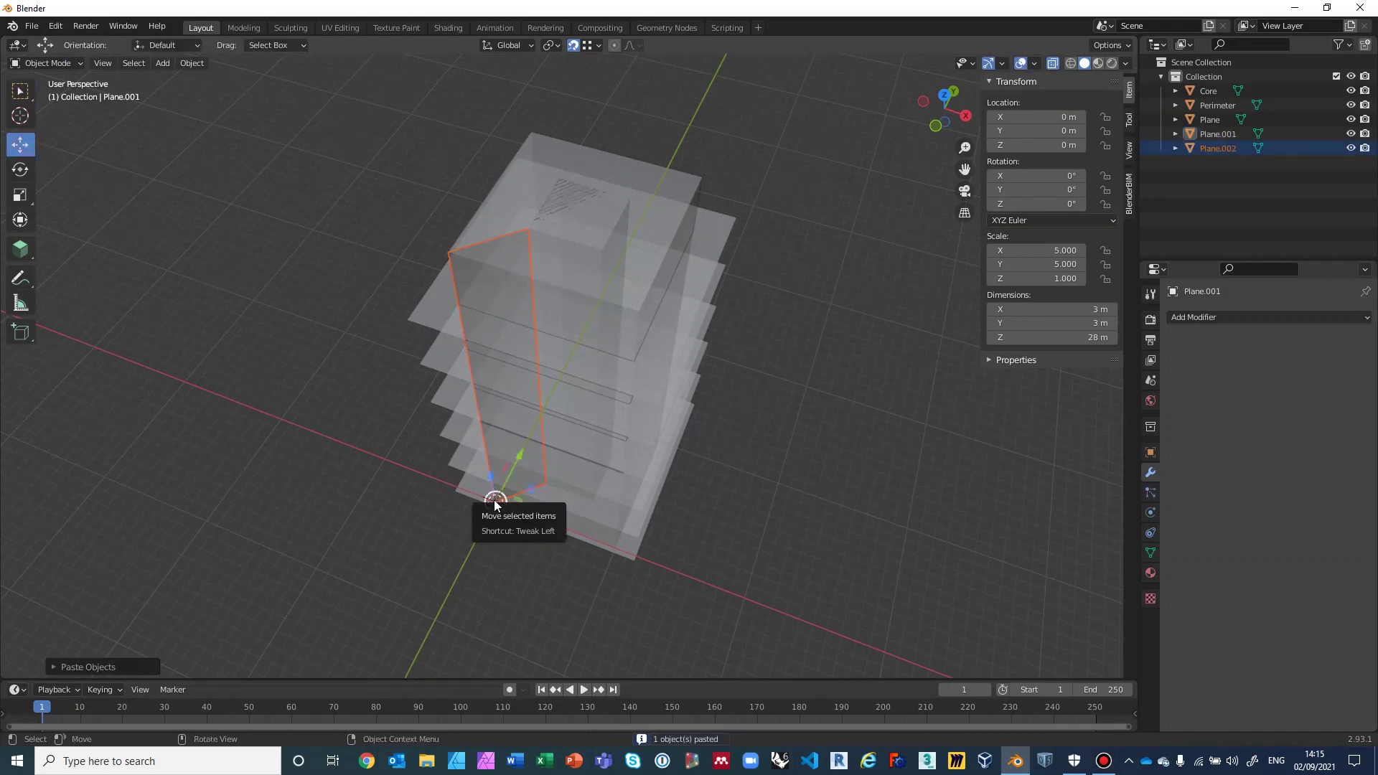
pyautogui.moveTo(506, 504); pyautogui.dragTo(637, 554)
pyautogui.moveTo(638, 554); pyautogui.dragTo(637, 397, button='middle')
pyautogui.moveTo(627, 385); pyautogui.dragTo(686, 499)
pyautogui.moveTo(788, 333); pyautogui.dragTo(767, 428, button='middle')
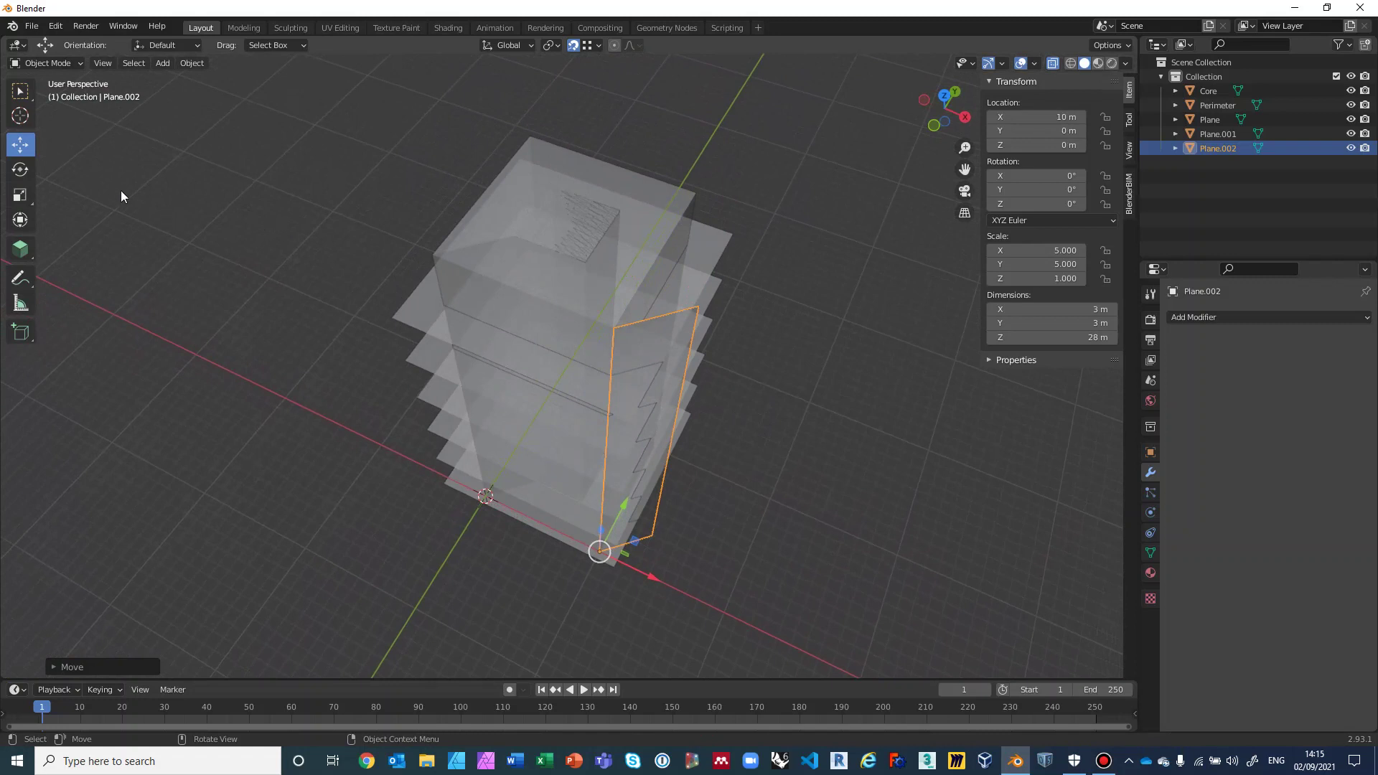
# Put the copied plane into Edit Mode and snap its protruding top vertex onto the core's nearest top corner
pyautogui.click(40, 63)
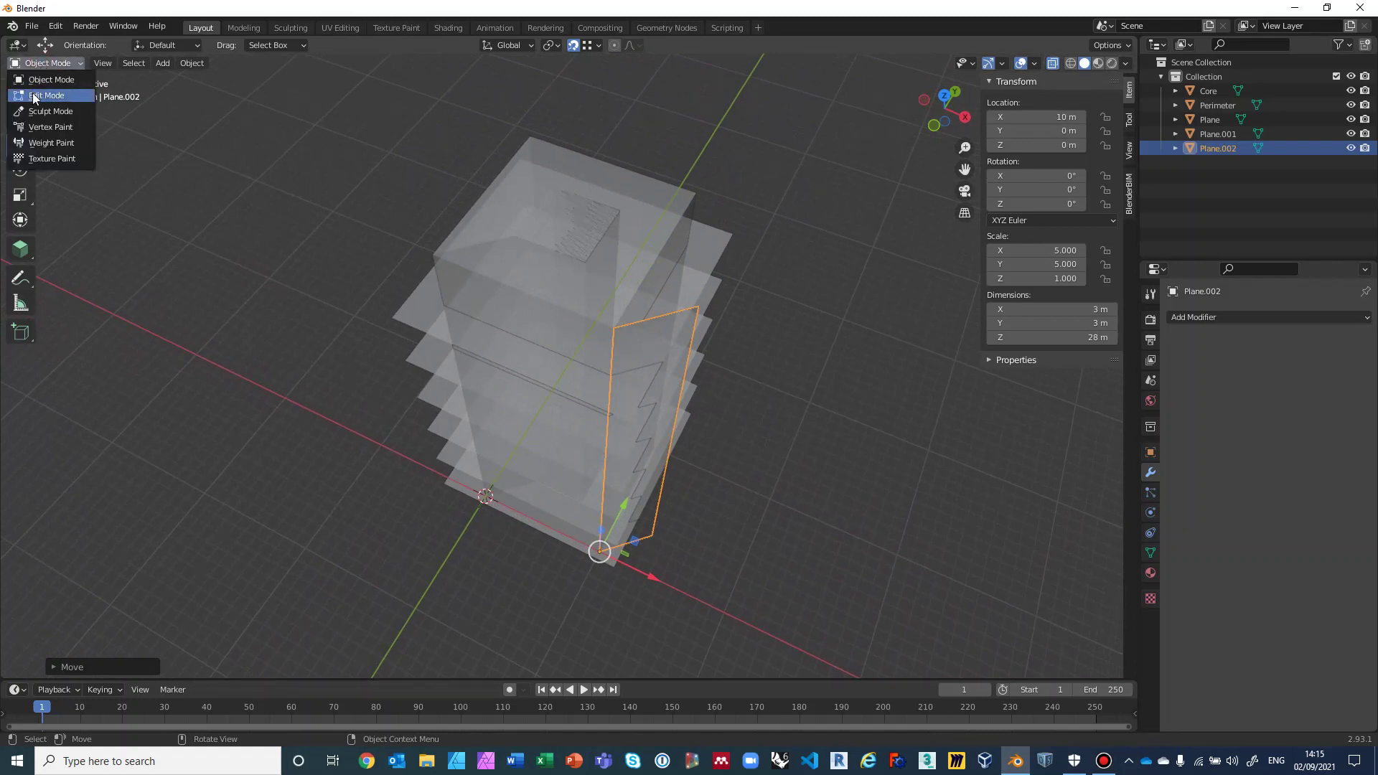
pyautogui.click(46, 96)
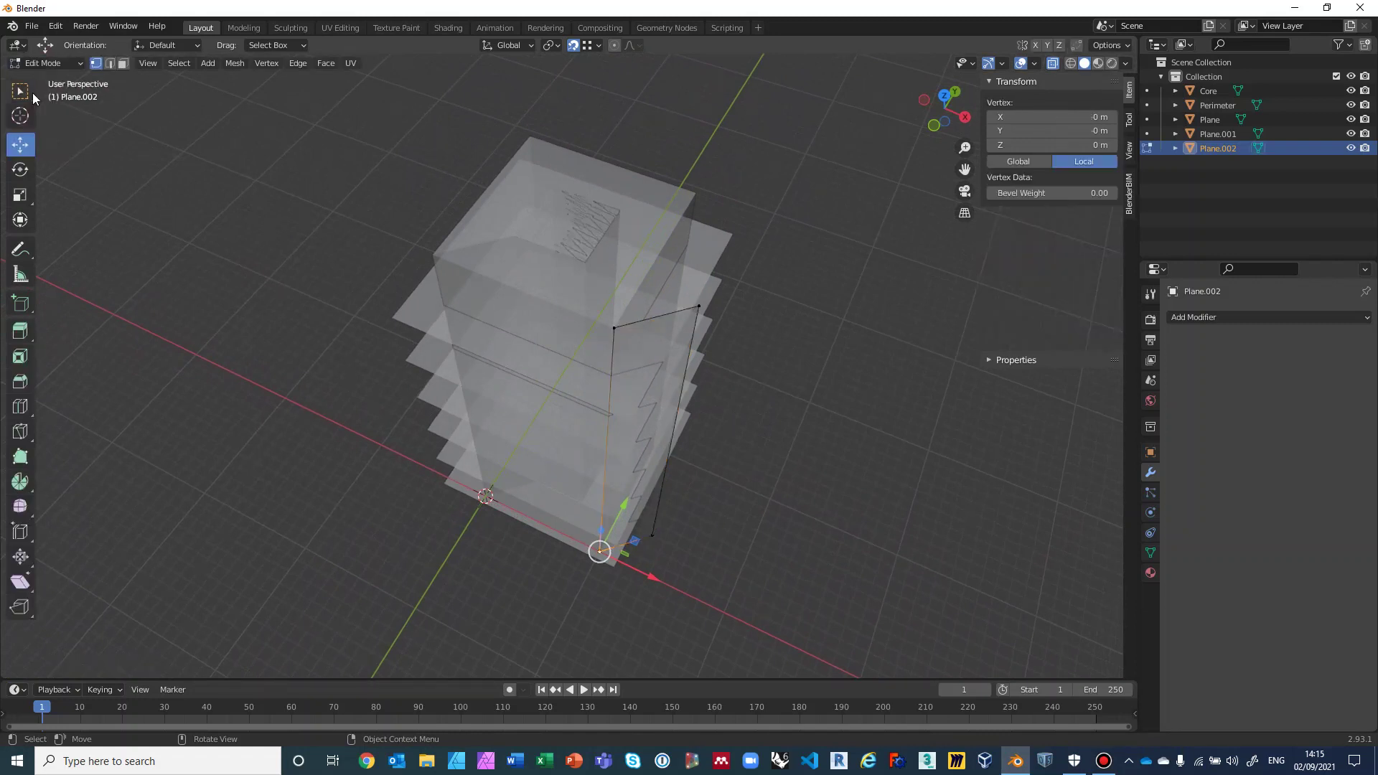
pyautogui.click(698, 307)
pyautogui.moveTo(697, 307); pyautogui.dragTo(580, 263)
# Snap the second diagonal plane's protruding bottom vertex onto the core's nearest bottom corner and return to Object Mode
pyautogui.moveTo(714, 481); pyautogui.dragTo(717, 286, button='middle')
pyautogui.click(675, 286)
pyautogui.moveTo(674, 286); pyautogui.dragTo(591, 312)
pyautogui.moveTo(709, 193); pyautogui.dragTo(658, 354, button='middle')
pyautogui.click(325, 287)
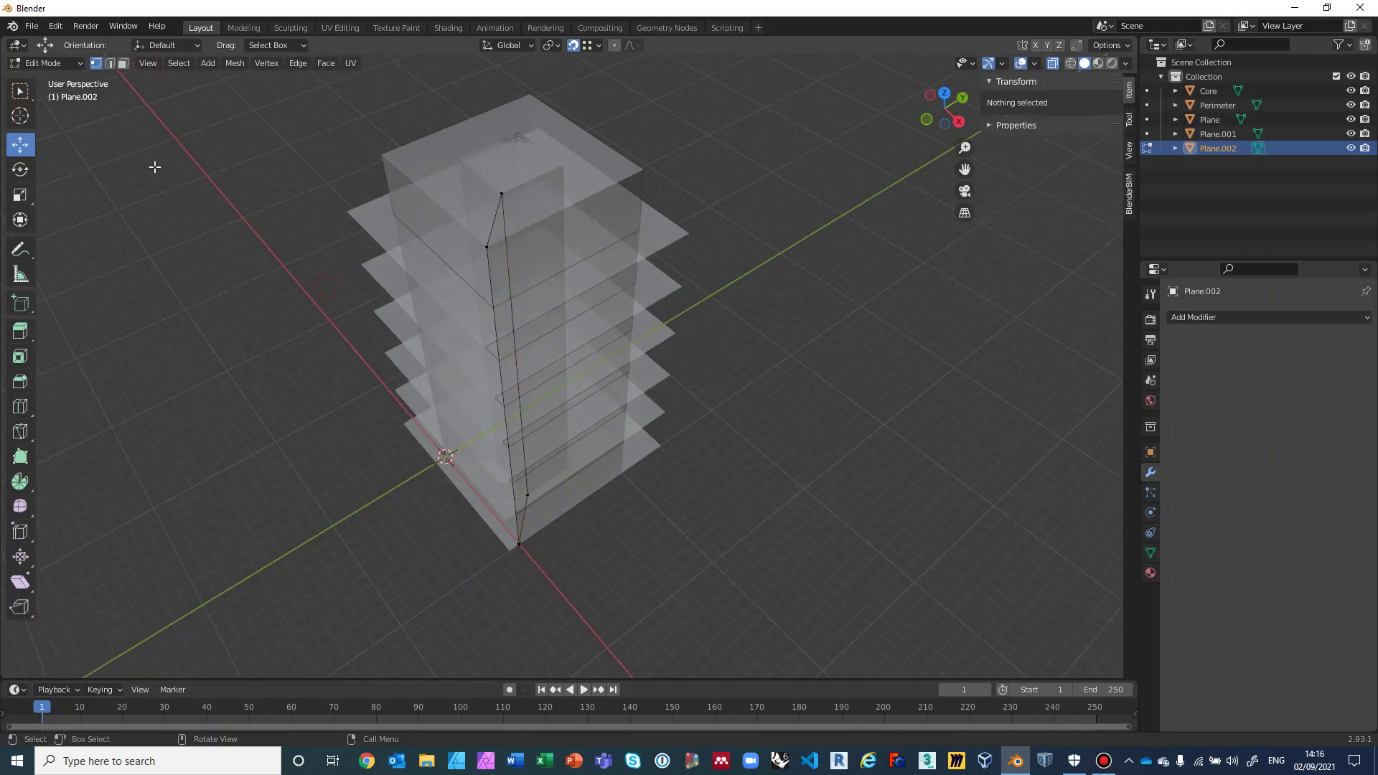
pyautogui.click(54, 63)
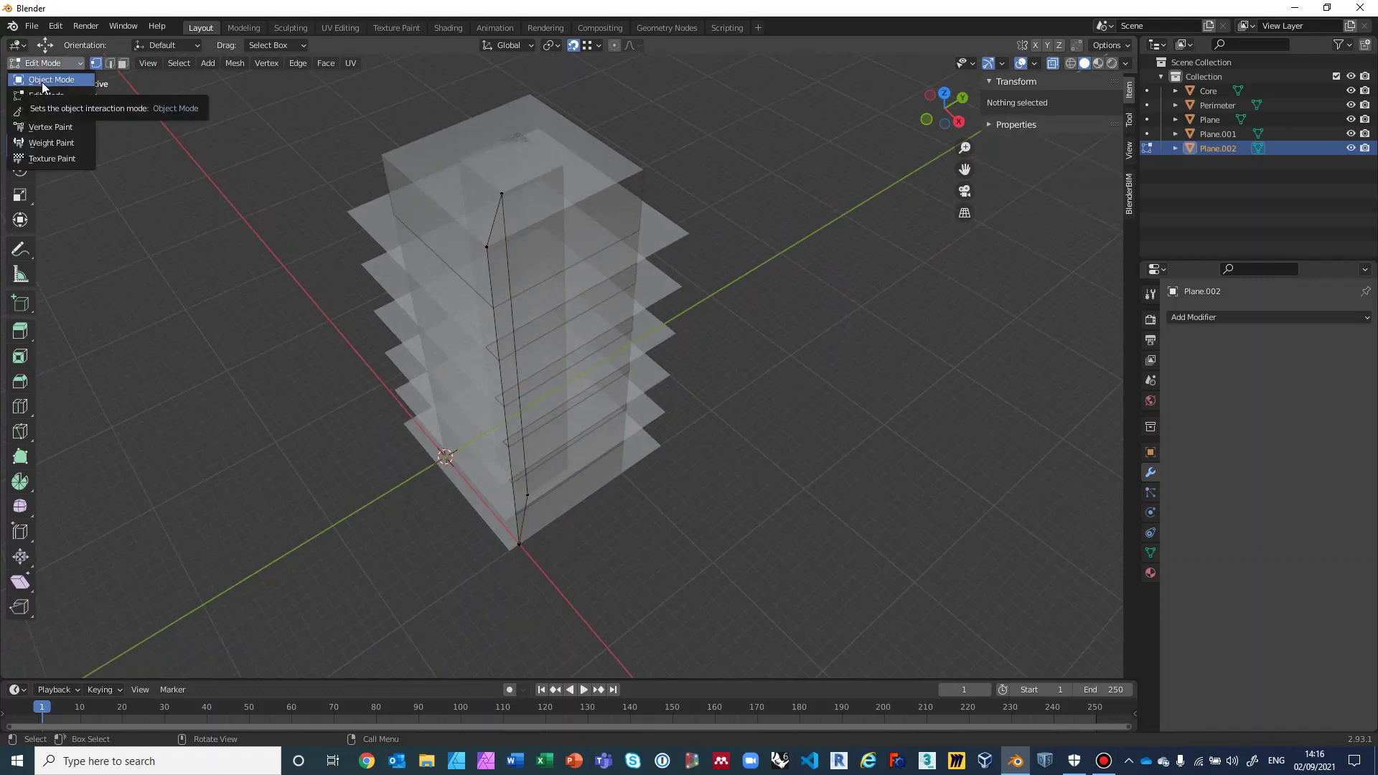
pyautogui.click(41, 81)
# Duplicate the second diagonal plane and move the copy along Y to X 10 m, Y 7 m, Z 0 m
pyautogui.moveTo(692, 509); pyautogui.dragTo(475, 517, button='middle')
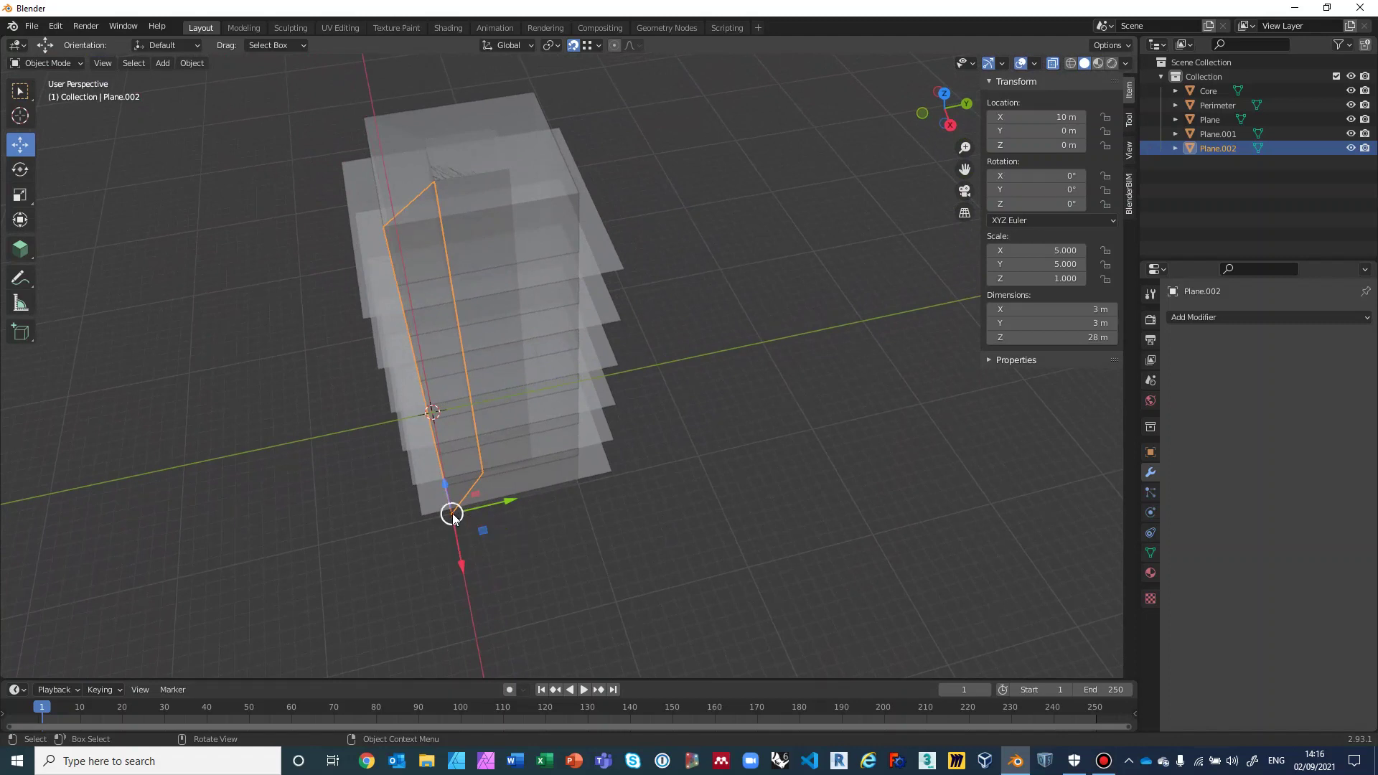
pyautogui.hotkey('ctrl', 'c')
pyautogui.hotkey('ctrl', 'v')
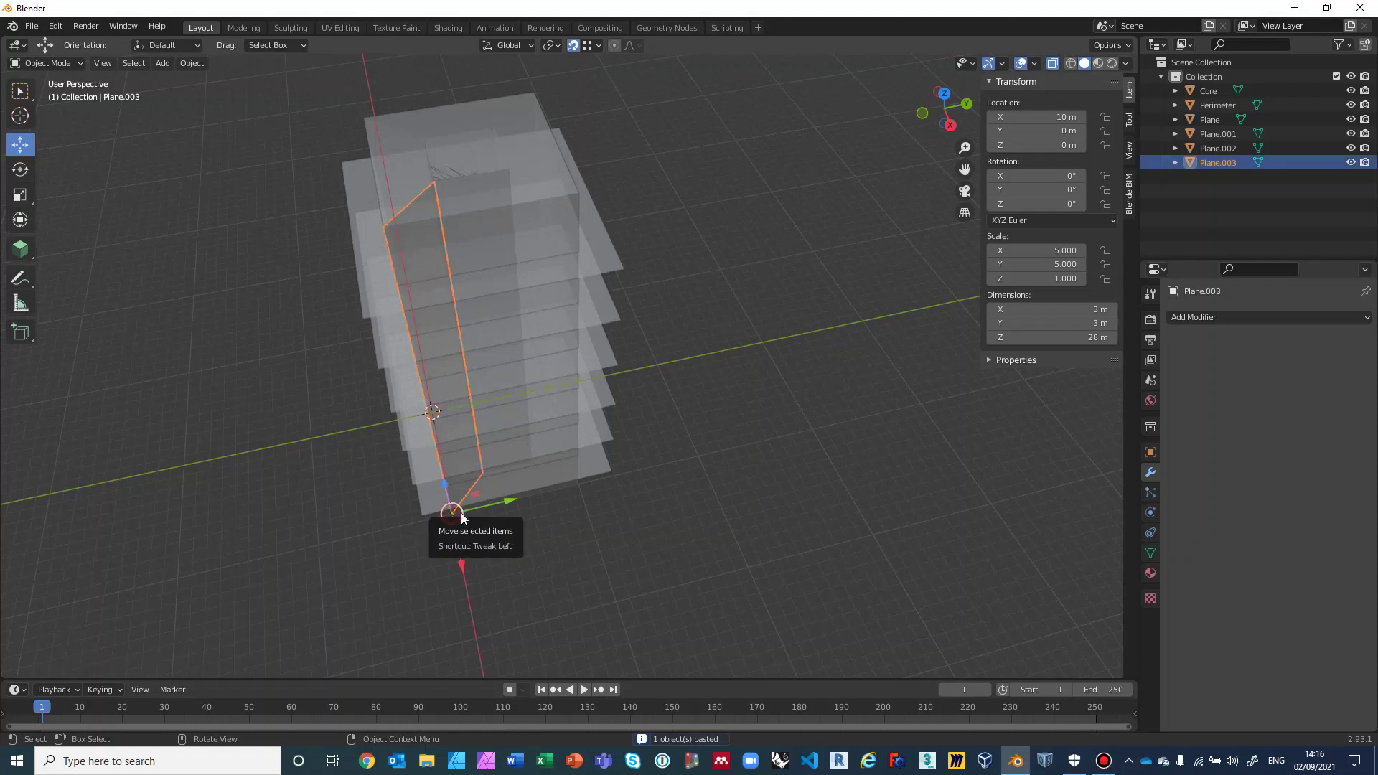
pyautogui.moveTo(452, 524); pyautogui.dragTo(598, 495)
pyautogui.moveTo(599, 496); pyautogui.dragTo(602, 389, button='middle')
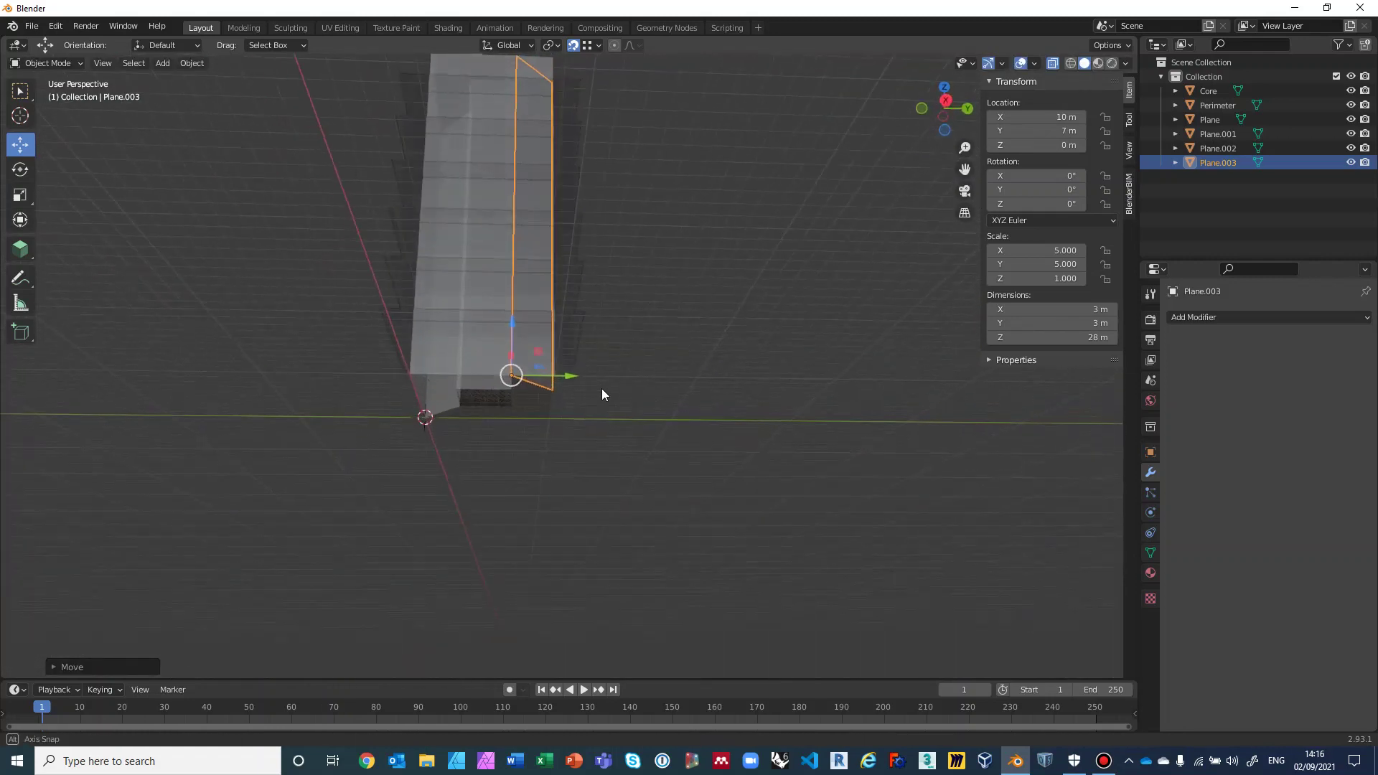
pyautogui.click(512, 373)
pyautogui.click(512, 373)
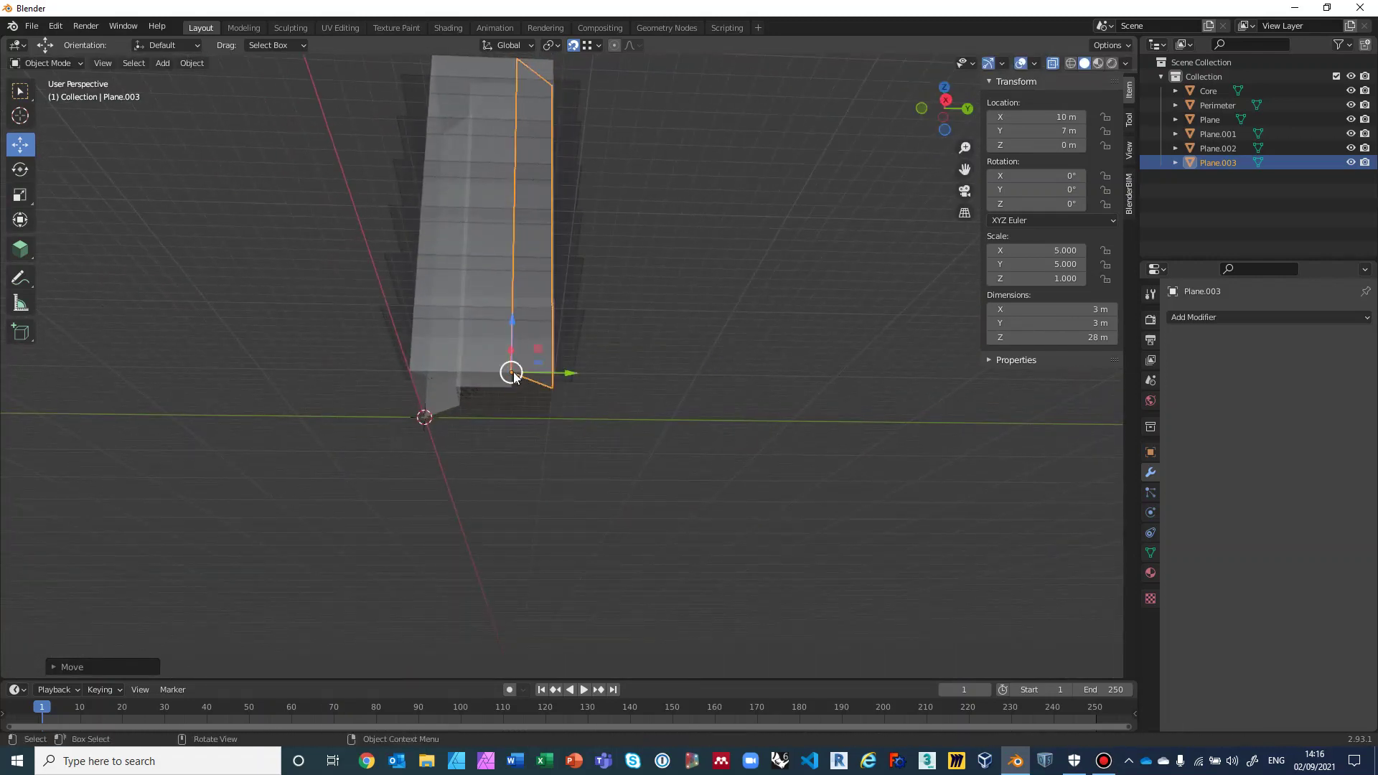
pyautogui.click(511, 372)
pyautogui.click(510, 369)
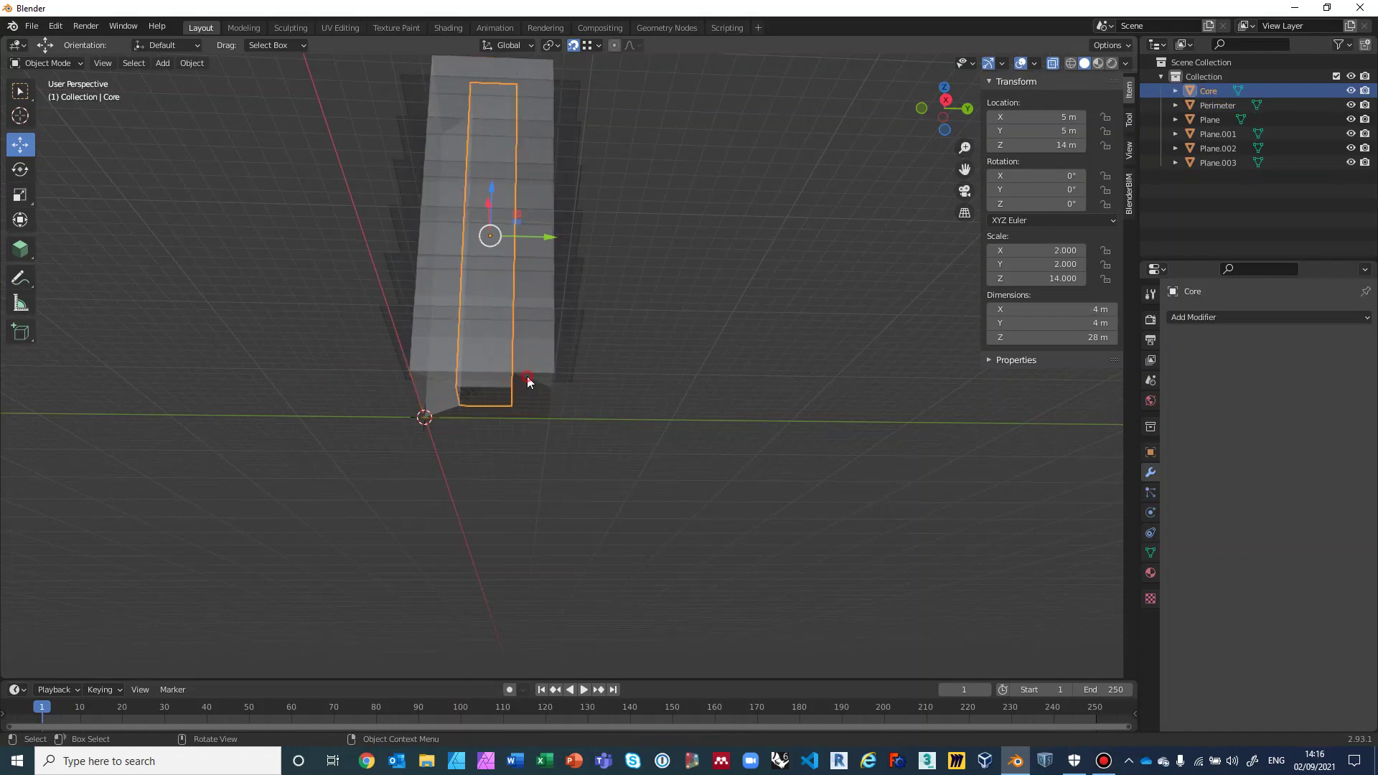
pyautogui.click(527, 376)
pyautogui.click(531, 382)
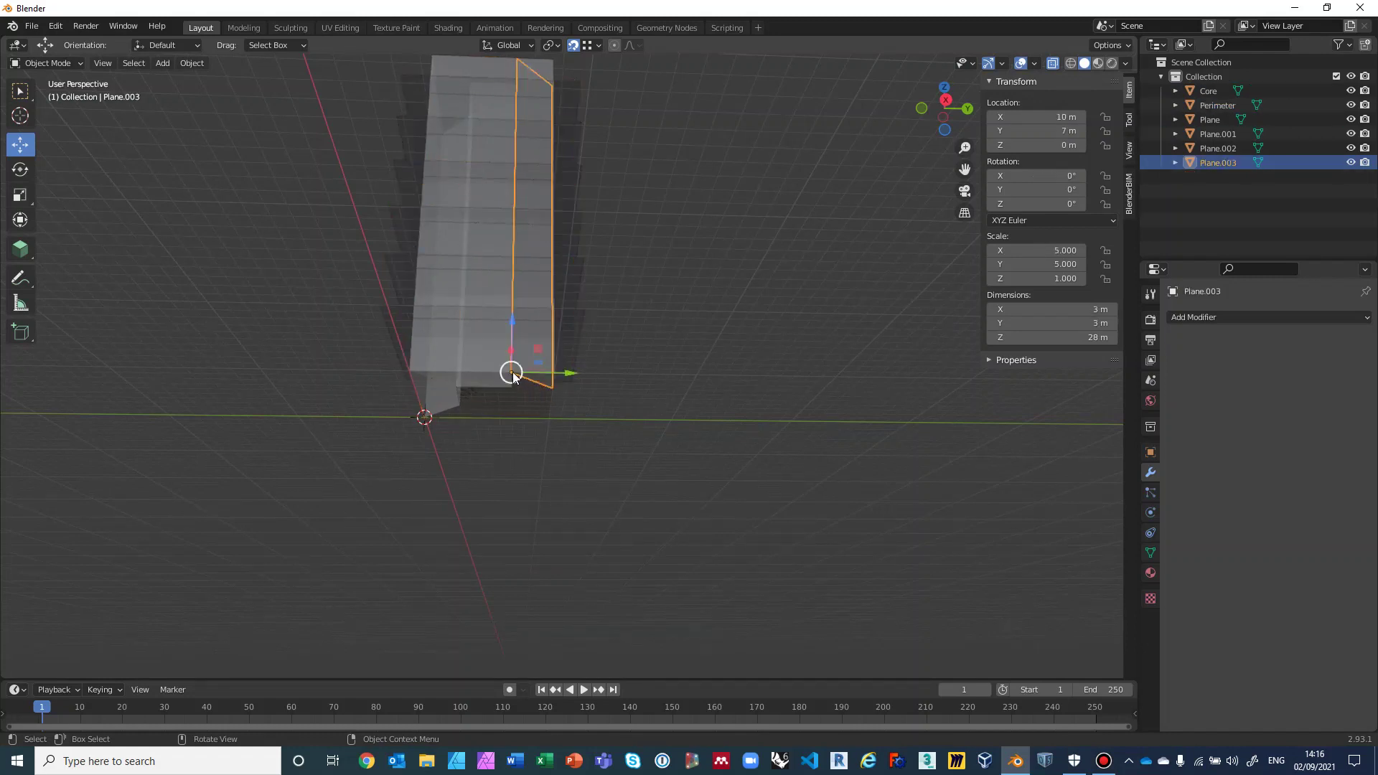
pyautogui.moveTo(511, 372)
pyautogui.mouseDown()
pyautogui.moveTo(553, 384)
pyautogui.moveTo(511, 374)
pyautogui.mouseUp()
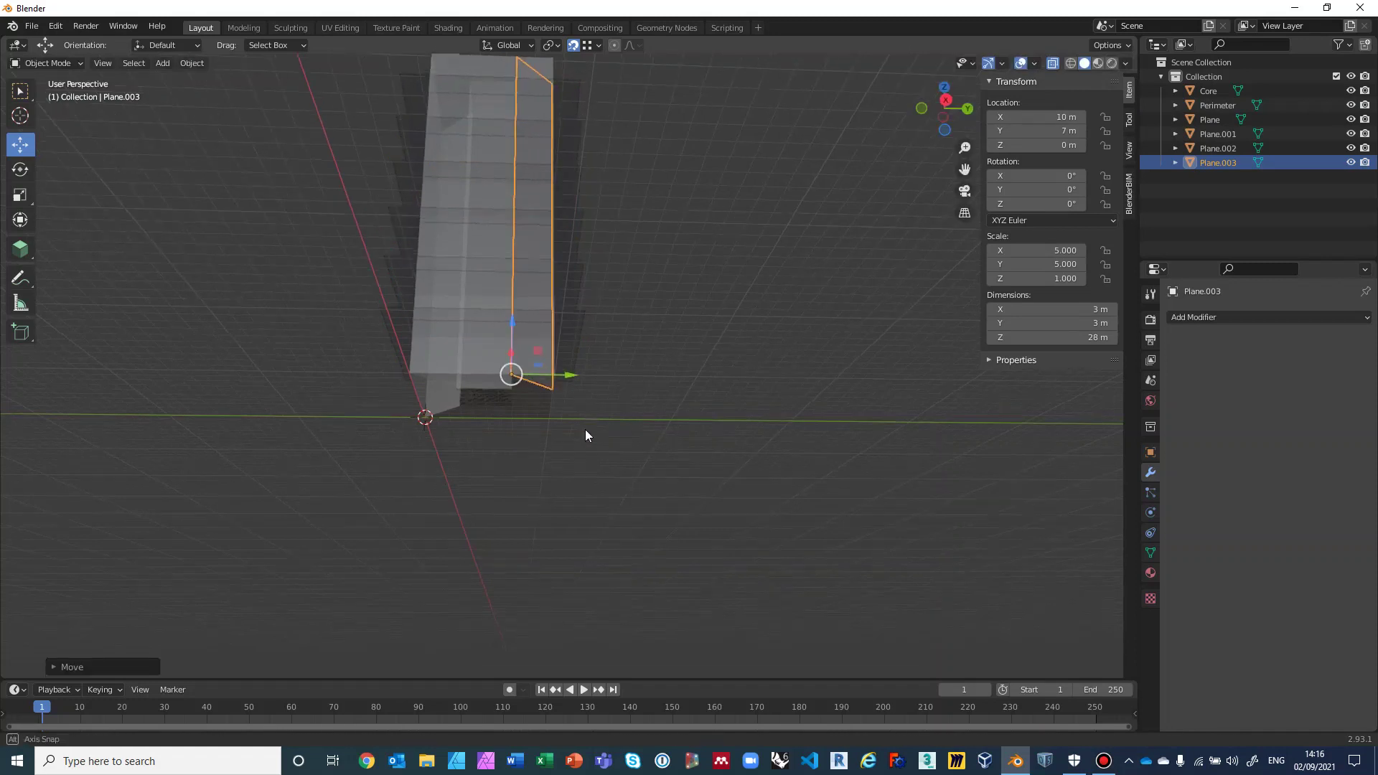
# Move the third diagonal plane onto the perimeter's bottom corner at X 10 m, Y 10 m, Z 0 m
pyautogui.moveTo(586, 436); pyautogui.dragTo(564, 490, button='middle')
pyautogui.moveTo(522, 469)
pyautogui.mouseDown()
pyautogui.moveTo(618, 475)
pyautogui.moveTo(555, 474)
pyautogui.moveTo(631, 504)
pyautogui.moveTo(627, 517)
pyautogui.moveTo(549, 471)
pyautogui.mouseUp()
pyautogui.moveTo(662, 343); pyautogui.dragTo(569, 359, button='middle')
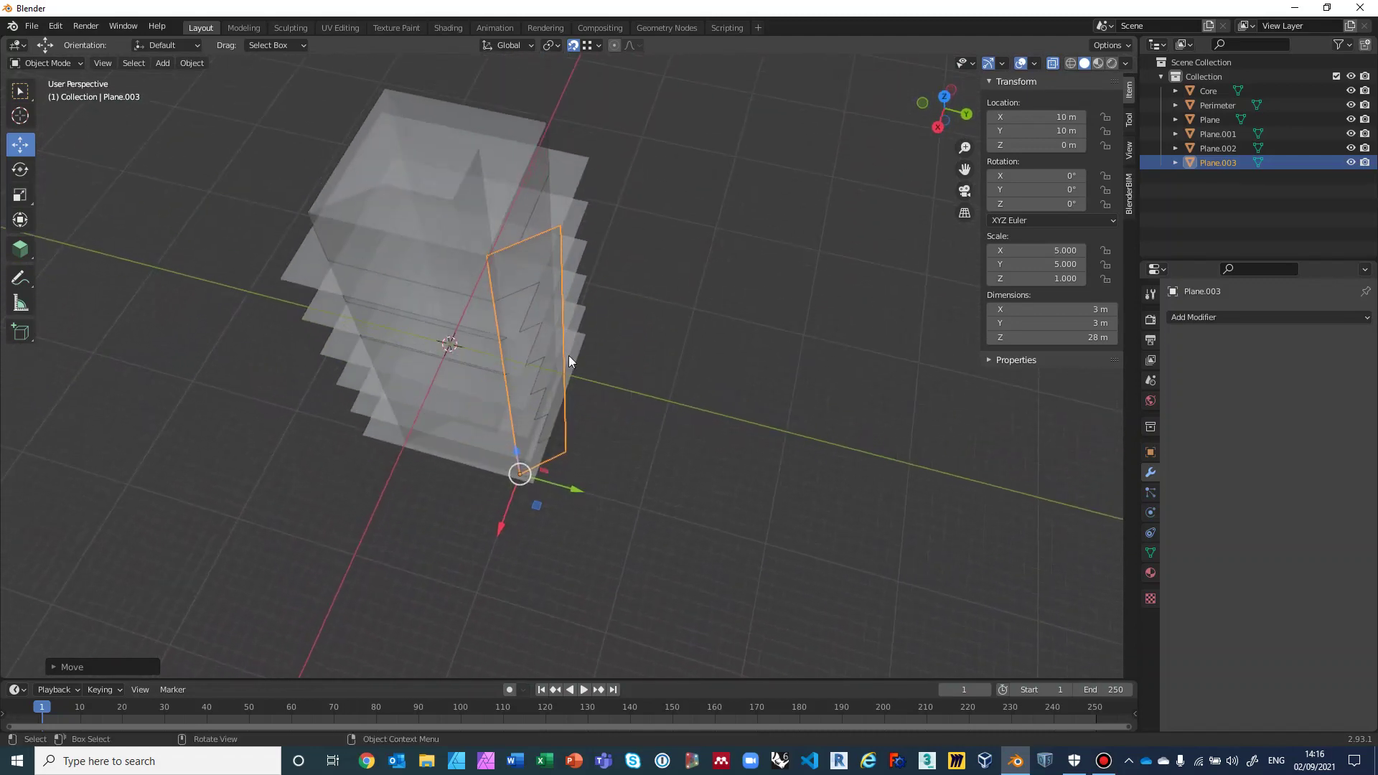
# Put the third diagonal plane into Edit Mode and snap its protruding top vertex onto the core's nearest top corner
pyautogui.click(46, 62)
pyautogui.click(44, 95)
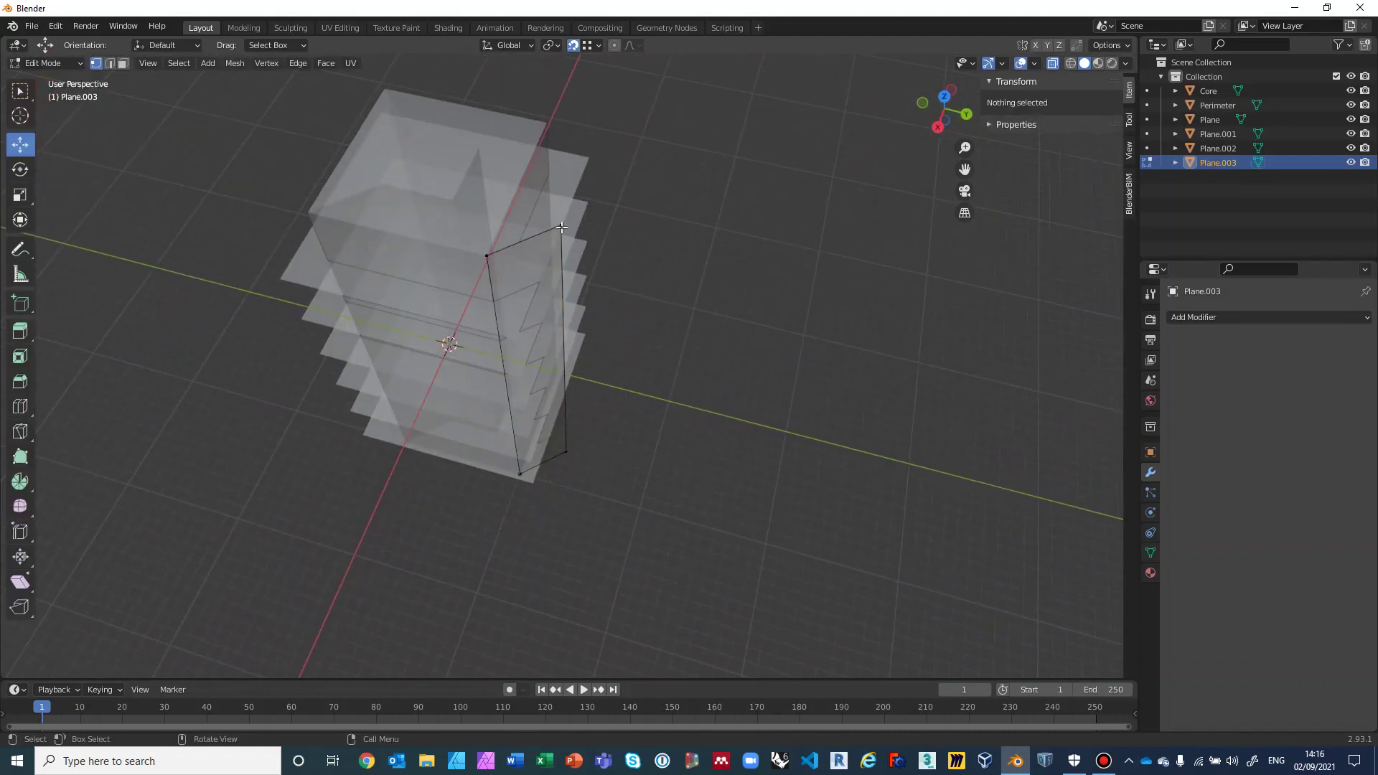
pyautogui.click(561, 227)
pyautogui.moveTo(562, 227); pyautogui.dragTo(465, 196)
# Snap the third plane's protruding bottom vertex onto the core's bottom corner at local X -0.6, Y -0.6, Z 0 m, and return to Object Mode
pyautogui.moveTo(632, 376); pyautogui.dragTo(591, 251, button='middle')
pyautogui.click(579, 342)
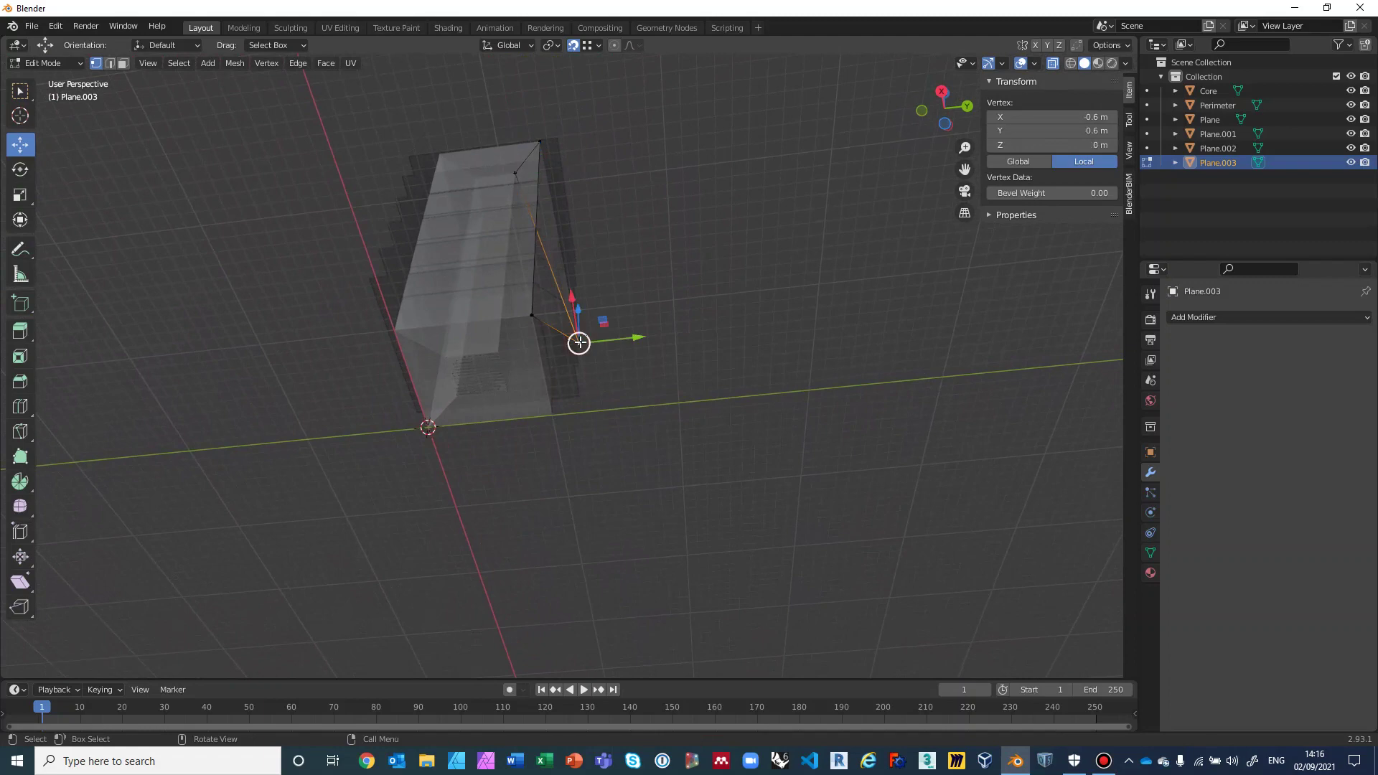
pyautogui.moveTo(579, 342); pyautogui.dragTo(497, 352)
pyautogui.moveTo(630, 244); pyautogui.dragTo(360, 385, button='middle')
pyautogui.click(43, 63)
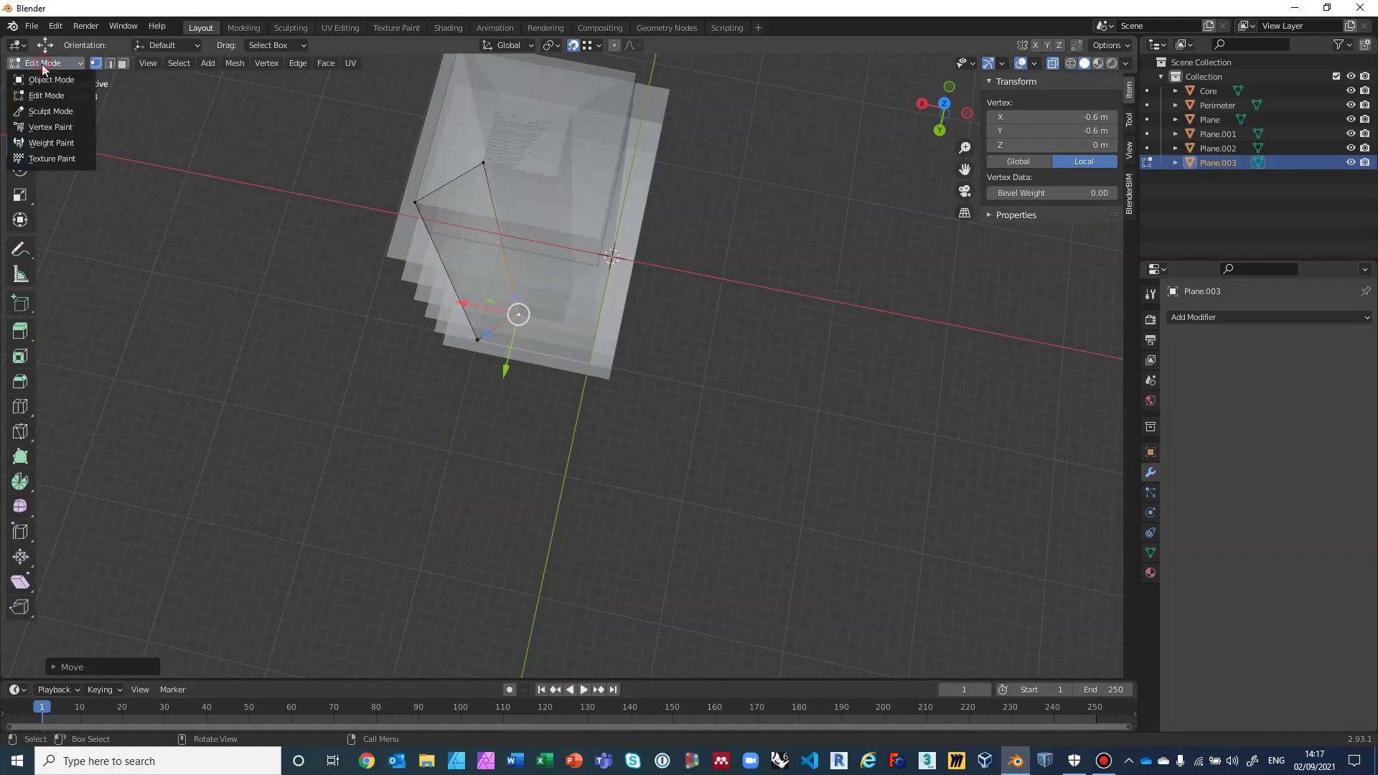
pyautogui.click(51, 72)
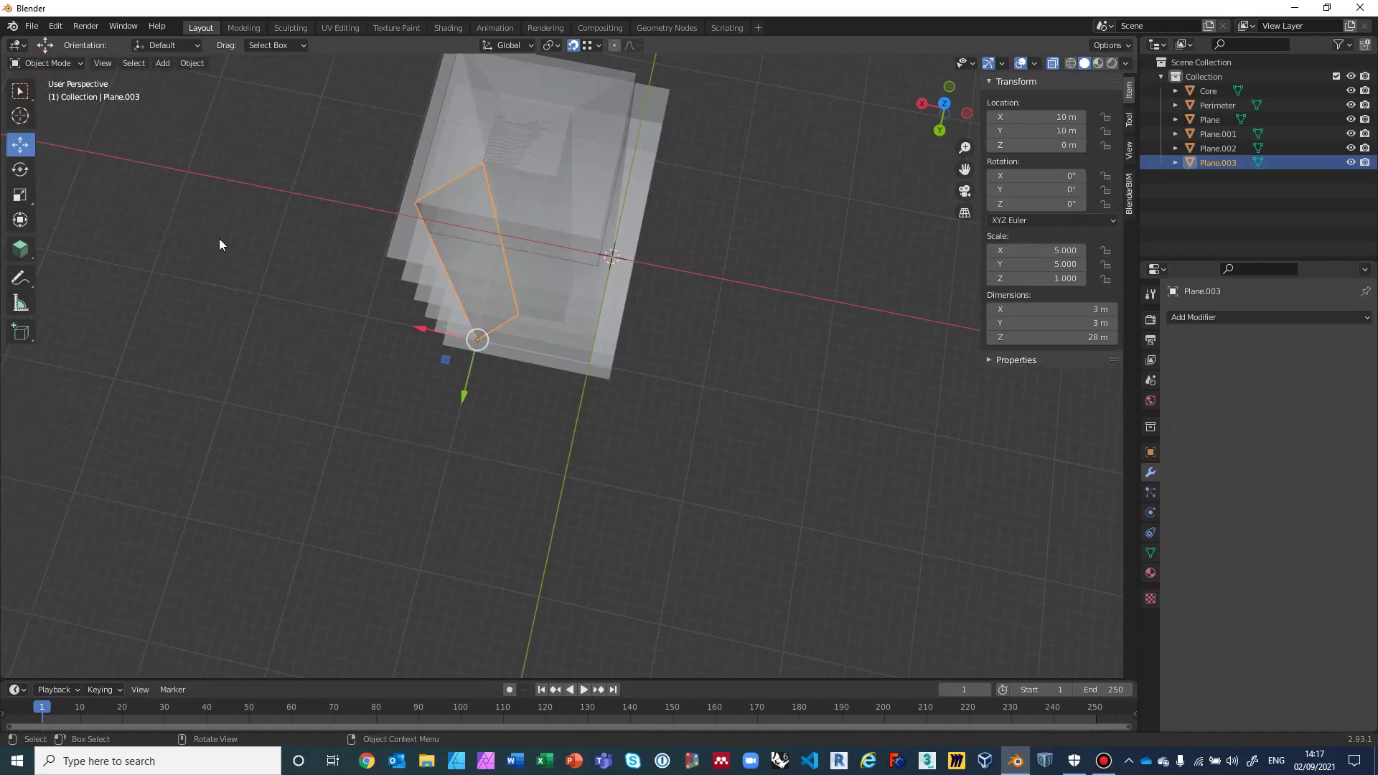
# Duplicate the third diagonal plane and move the copy onto the perimeter's bottom corner at X 0 m, Y 10 m, Z 0 m
pyautogui.hotkey('ctrl', 'c')
pyautogui.hotkey('ctrl', 'v')
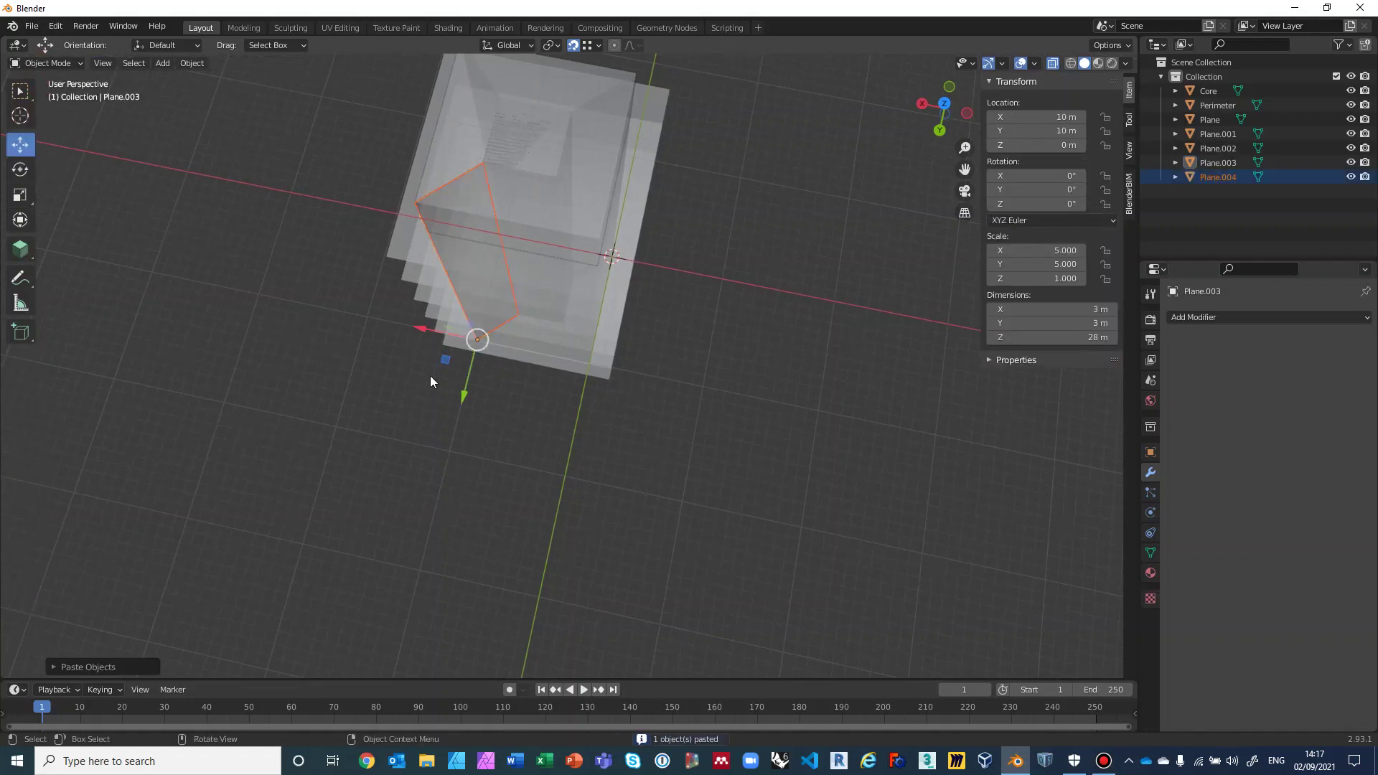
pyautogui.moveTo(478, 341); pyautogui.dragTo(721, 399)
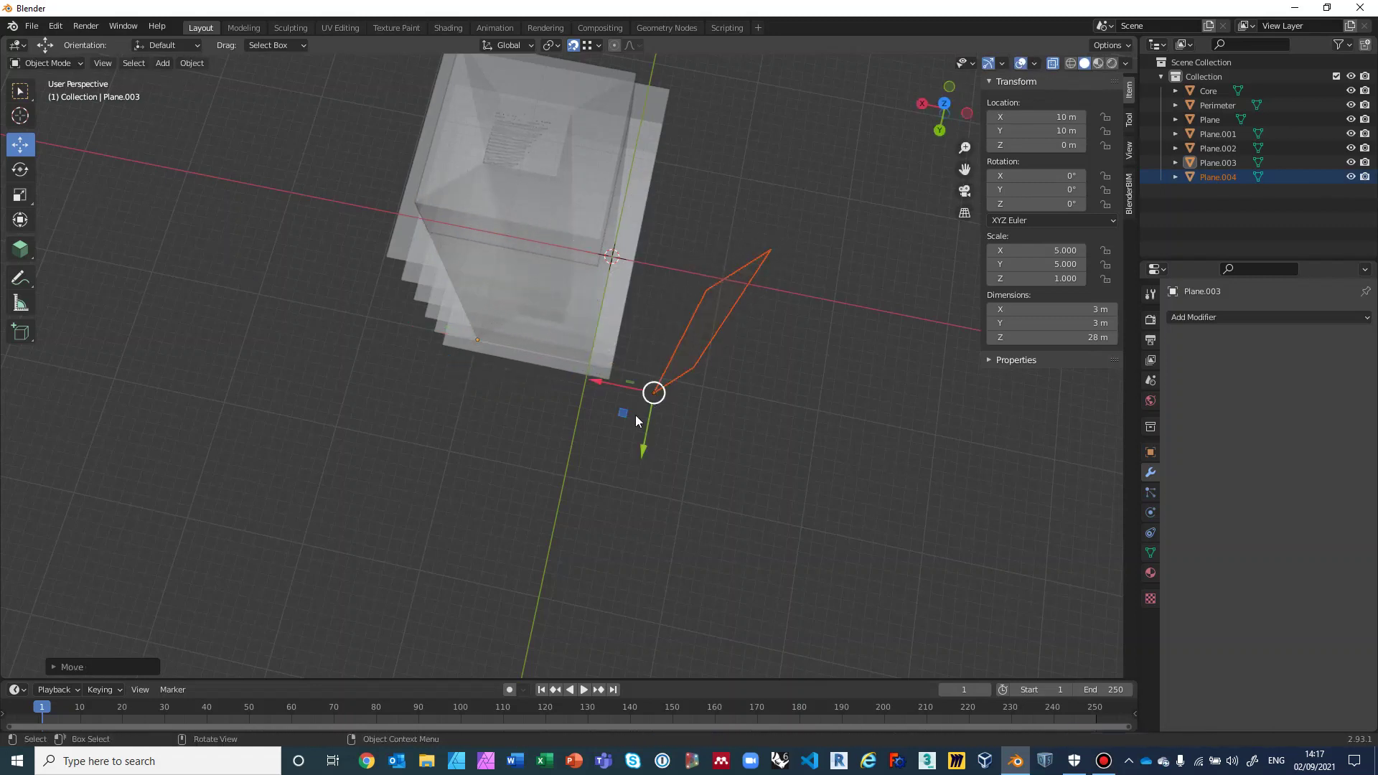
pyautogui.moveTo(622, 376); pyautogui.dragTo(643, 297, button='middle')
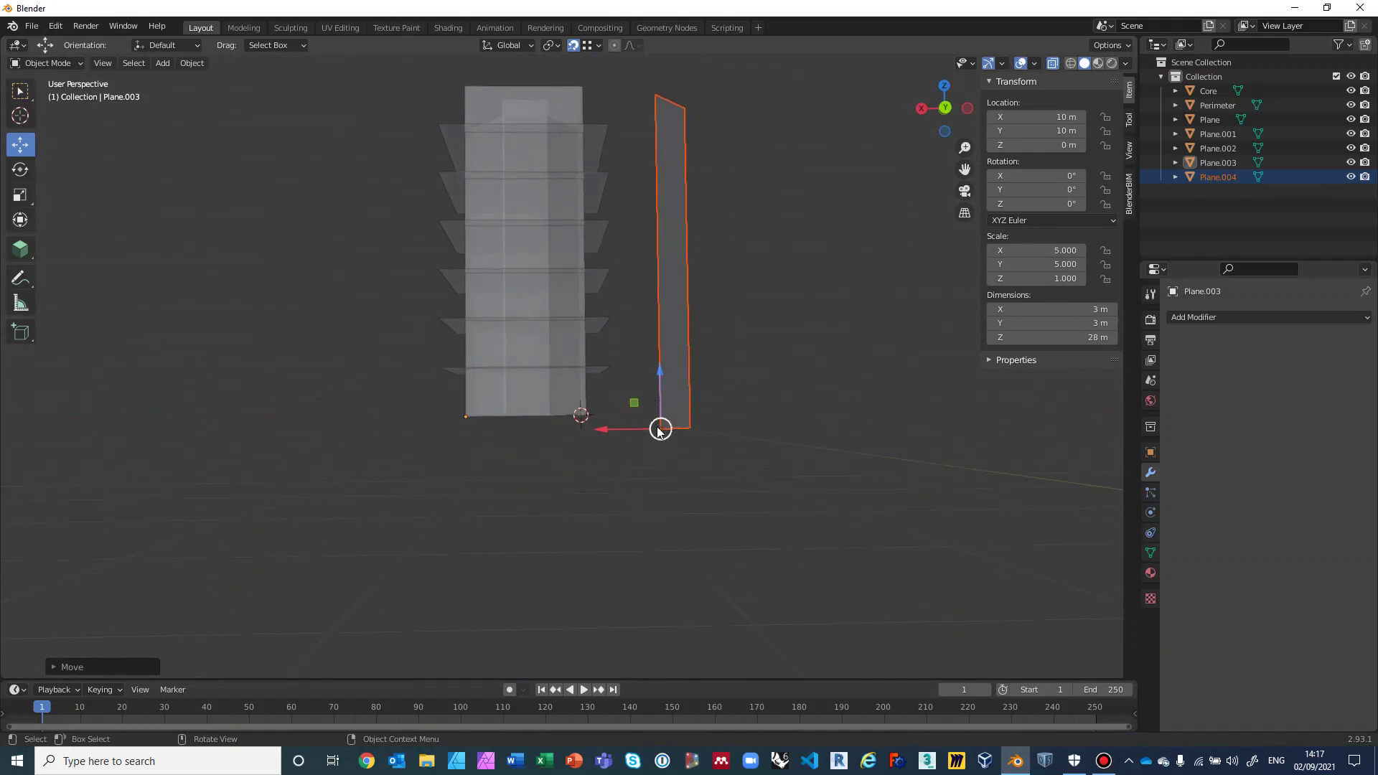
pyautogui.moveTo(625, 382); pyautogui.dragTo(664, 382, button='middle')
pyautogui.moveTo(649, 433); pyautogui.dragTo(607, 414)
pyautogui.moveTo(657, 263); pyautogui.dragTo(546, 416, button='middle')
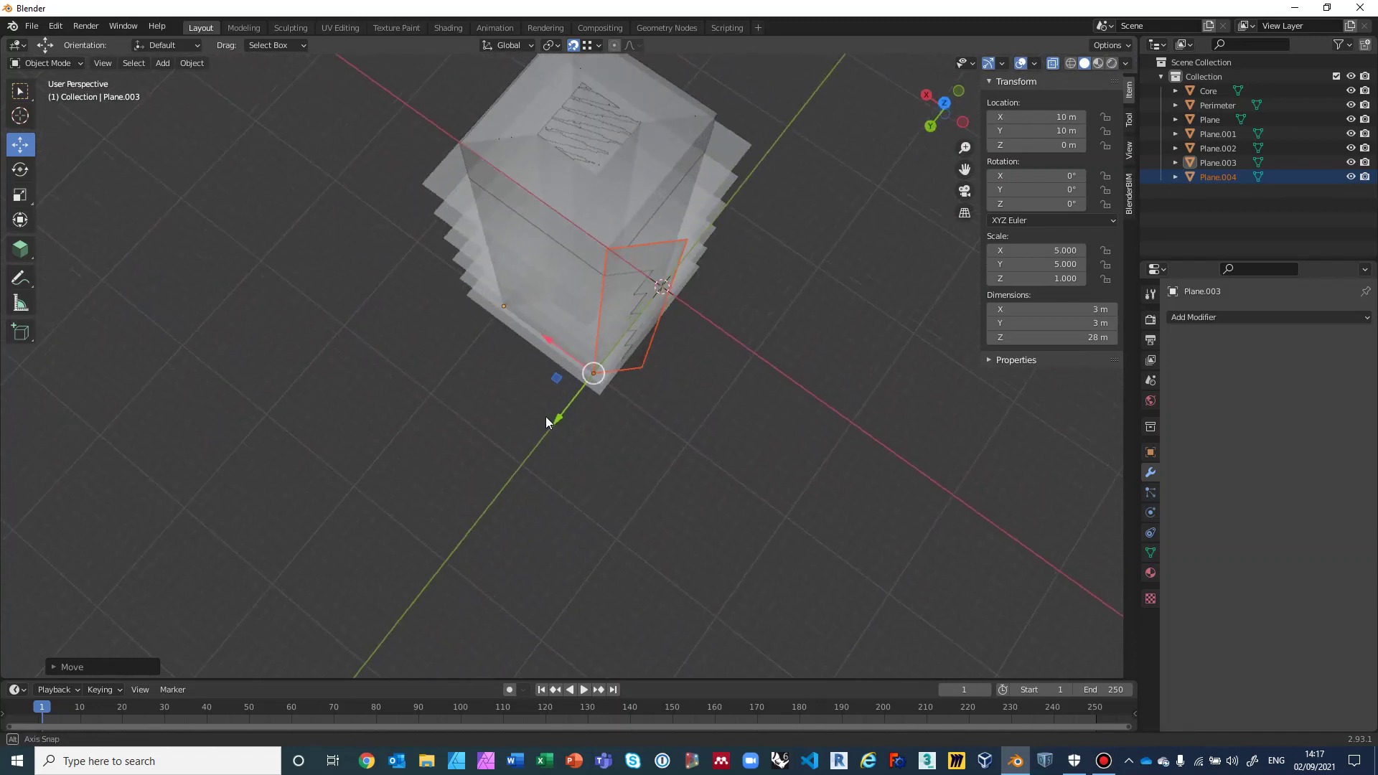
# In Edit Mode, snap the fourth plane's protruding top vertex onto the core's top corner at local X 0.6, Y -0.6, Z 28 m
pyautogui.click(47, 65)
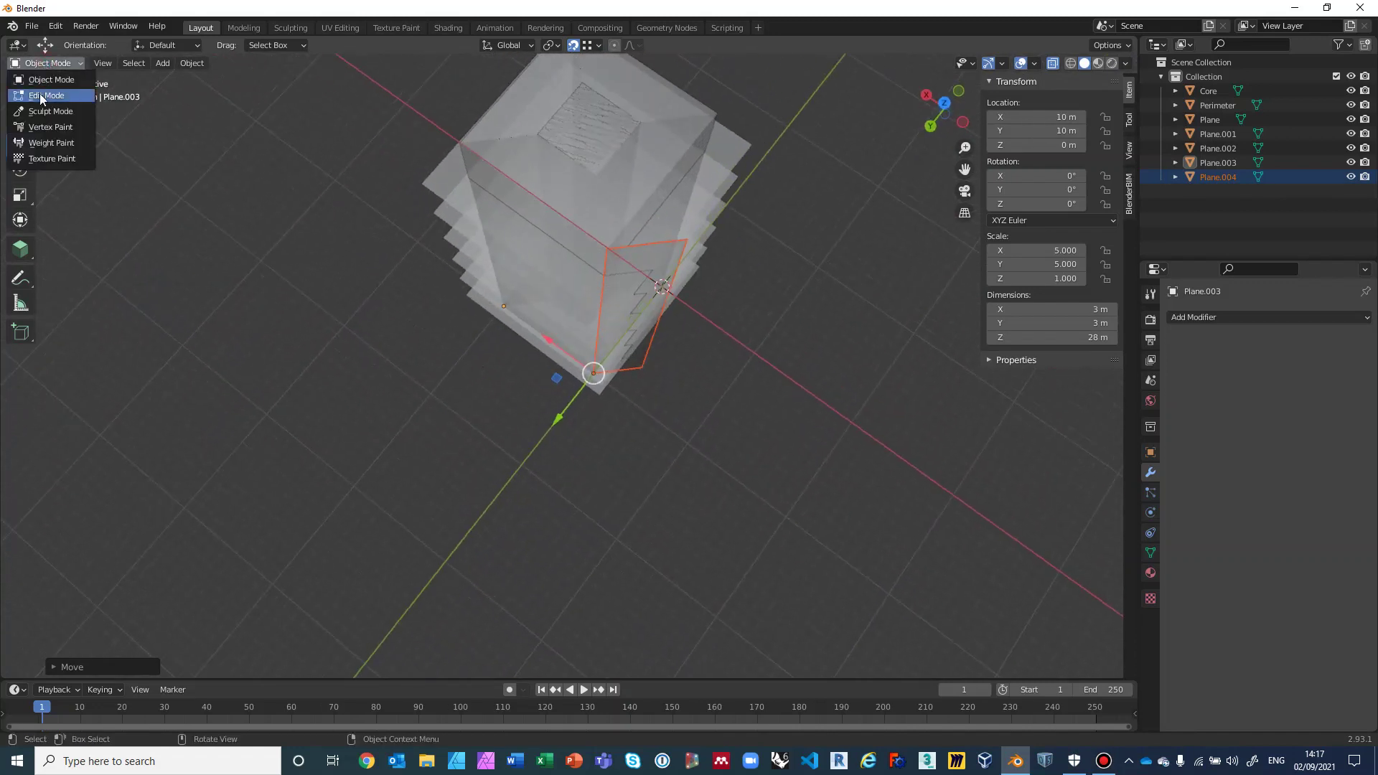
pyautogui.click(41, 96)
pyautogui.click(688, 239)
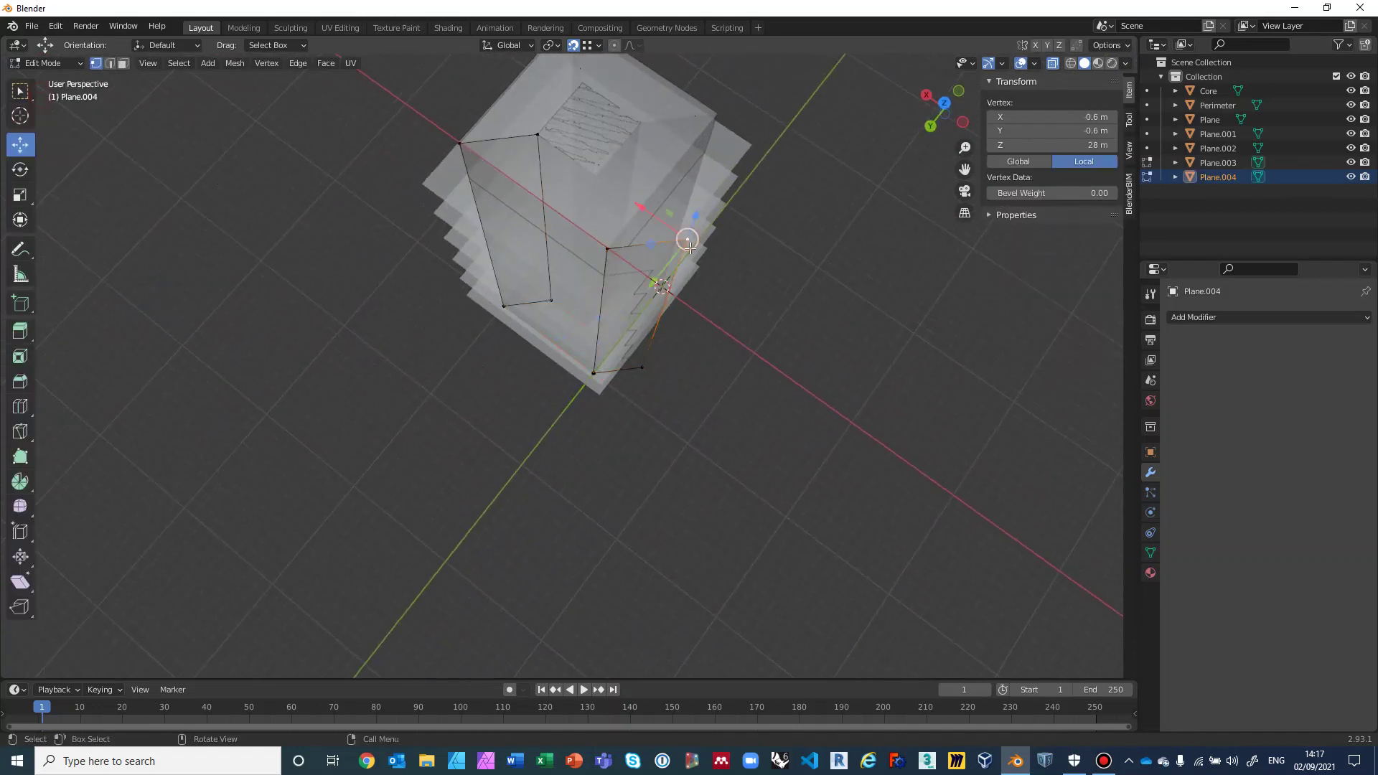
pyautogui.moveTo(688, 239); pyautogui.dragTo(598, 178)
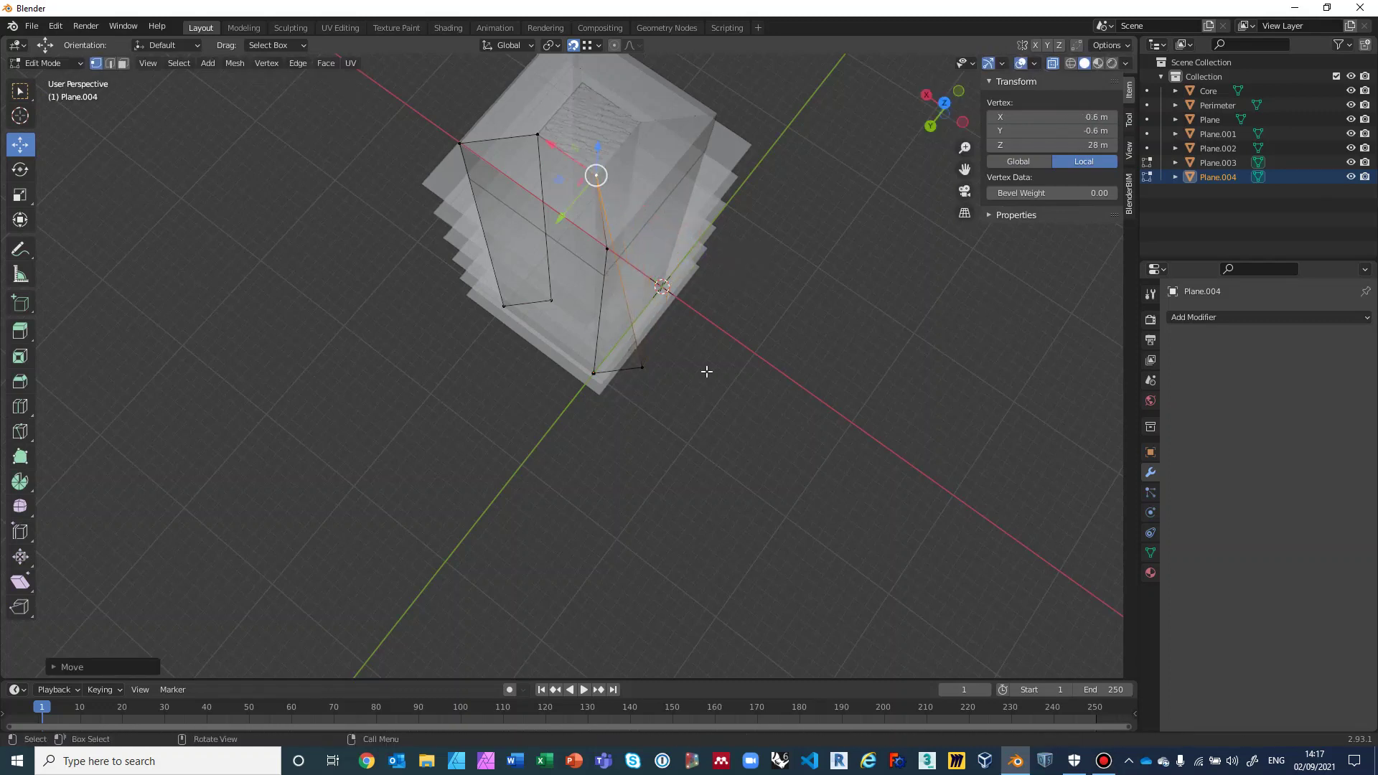
# Snap the fourth plane's protruding bottom vertex onto the core's bottom corner at local X 0.6, Y -0.6, Z 0 m, and return to Object Mode
pyautogui.moveTo(704, 372); pyautogui.dragTo(725, 126, button='middle')
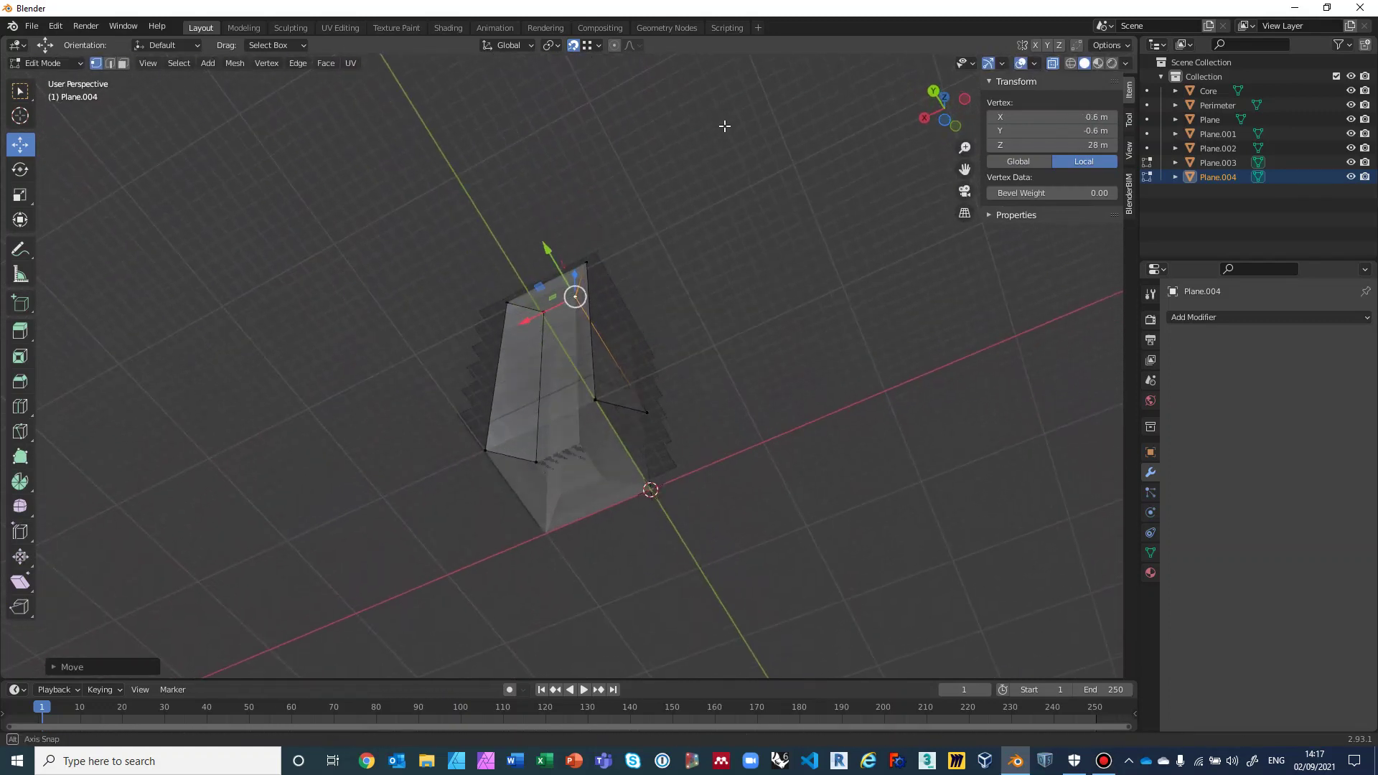
pyautogui.click(643, 415)
pyautogui.moveTo(640, 420); pyautogui.dragTo(655, 363)
pyautogui.moveTo(683, 224); pyautogui.dragTo(149, 138, button='middle')
pyautogui.click(58, 63)
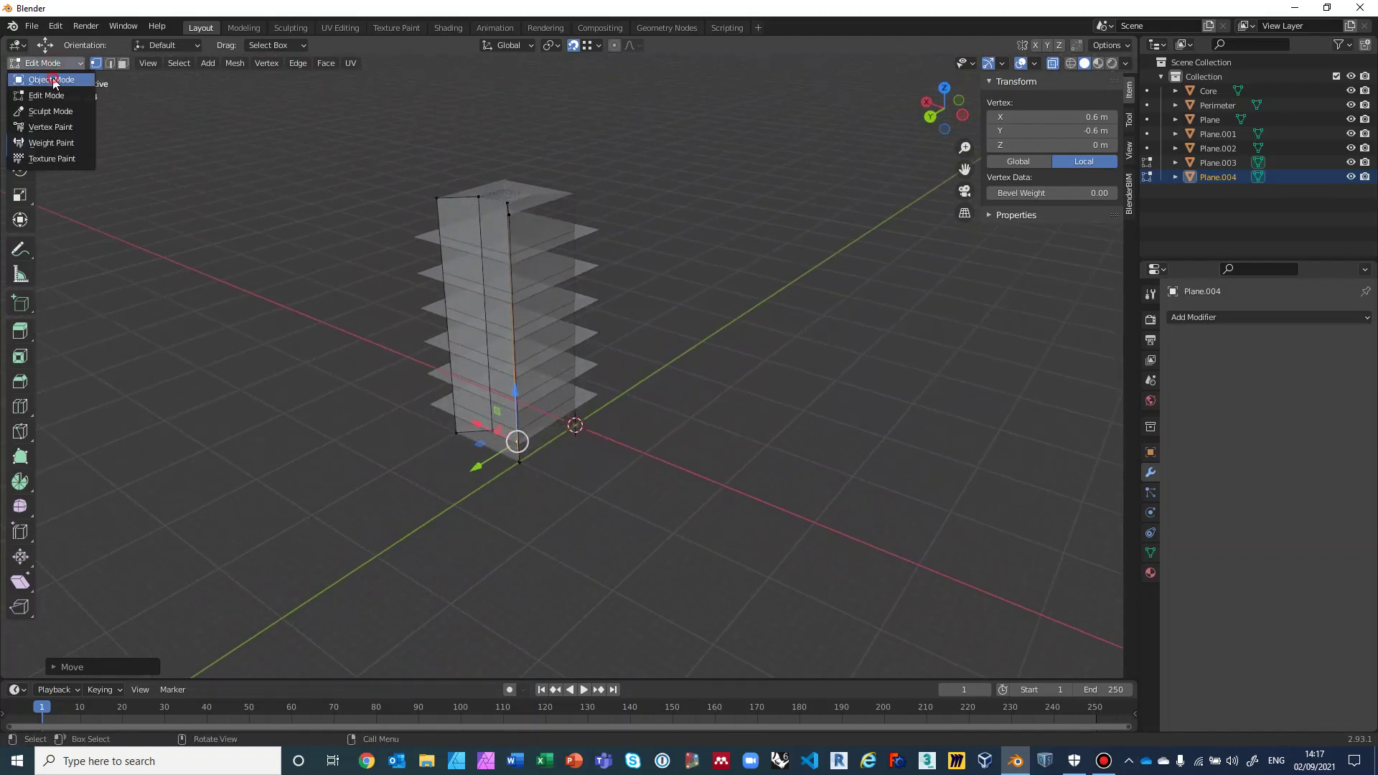
pyautogui.click(54, 80)
pyautogui.moveTo(699, 365); pyautogui.dragTo(595, 404, button='middle')
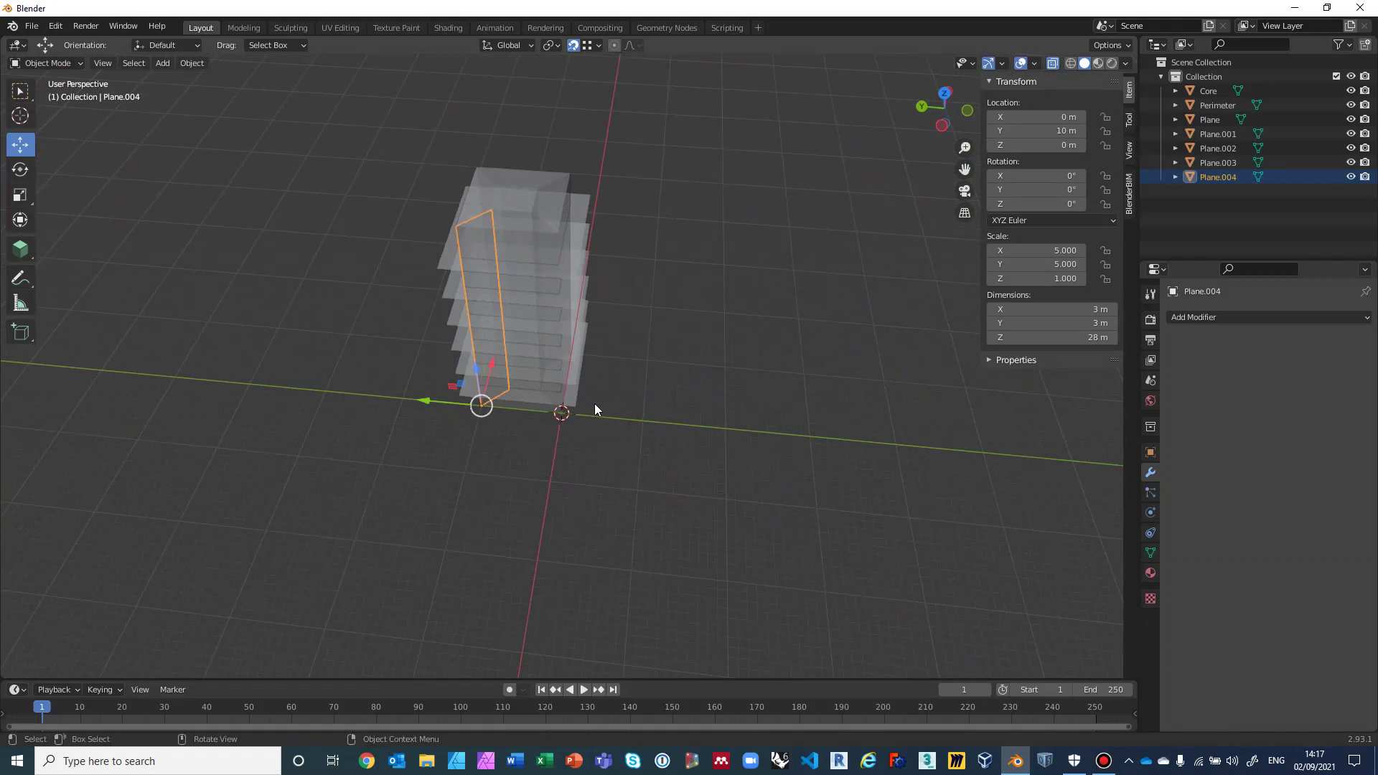
# Rename the stacked floor-slicing plane object as SlicingPlanes
pyautogui.click(1213, 120)
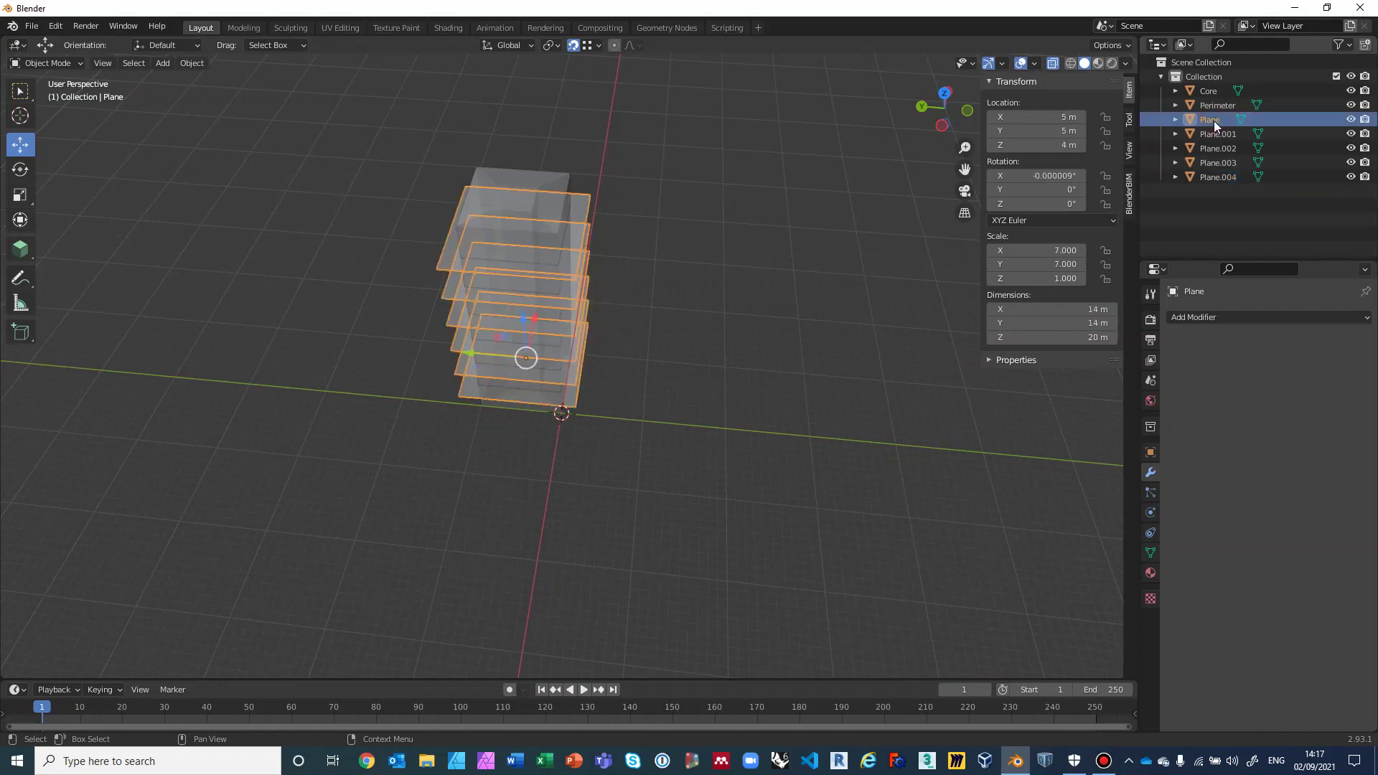
pyautogui.doubleClick(1213, 121)
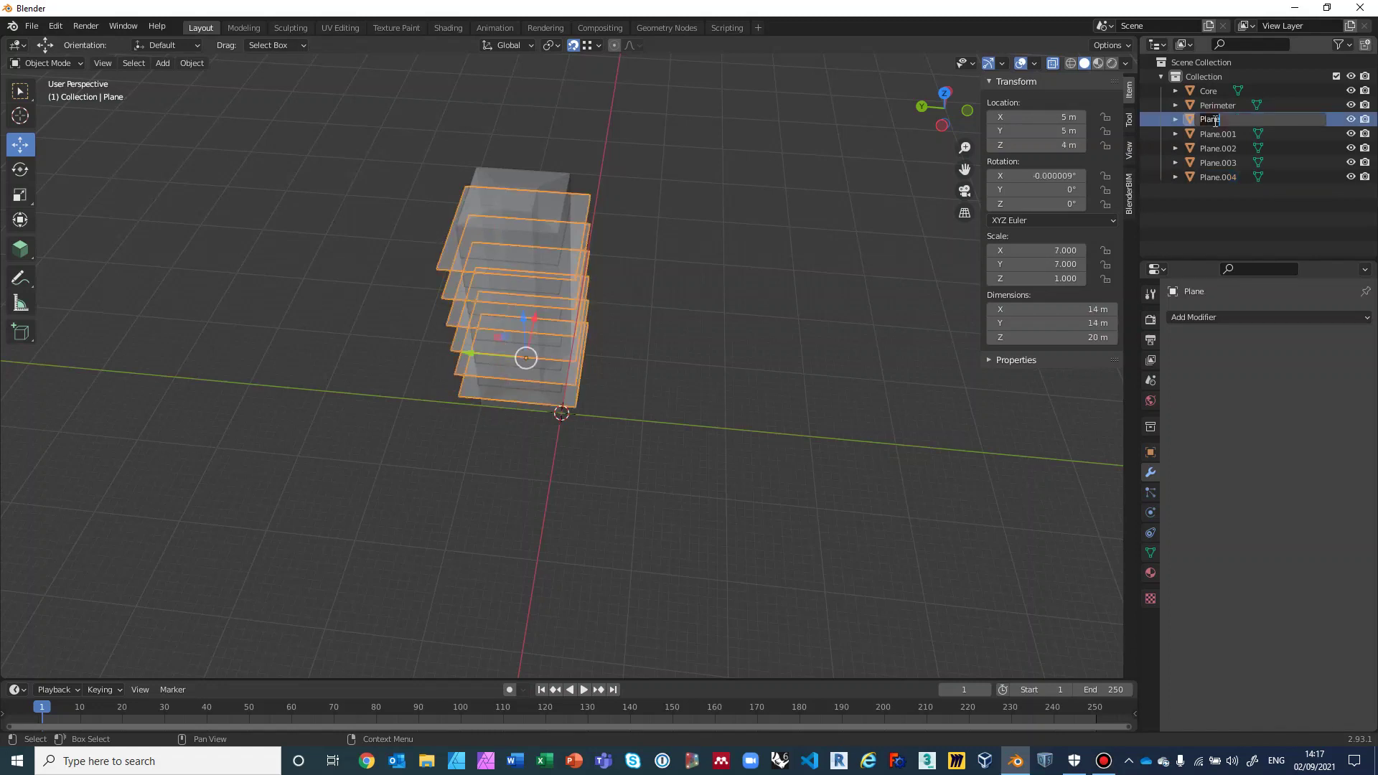
pyautogui.press('BackSpace')
pyautogui.write('SlicingPl')
pyautogui.press('Return')
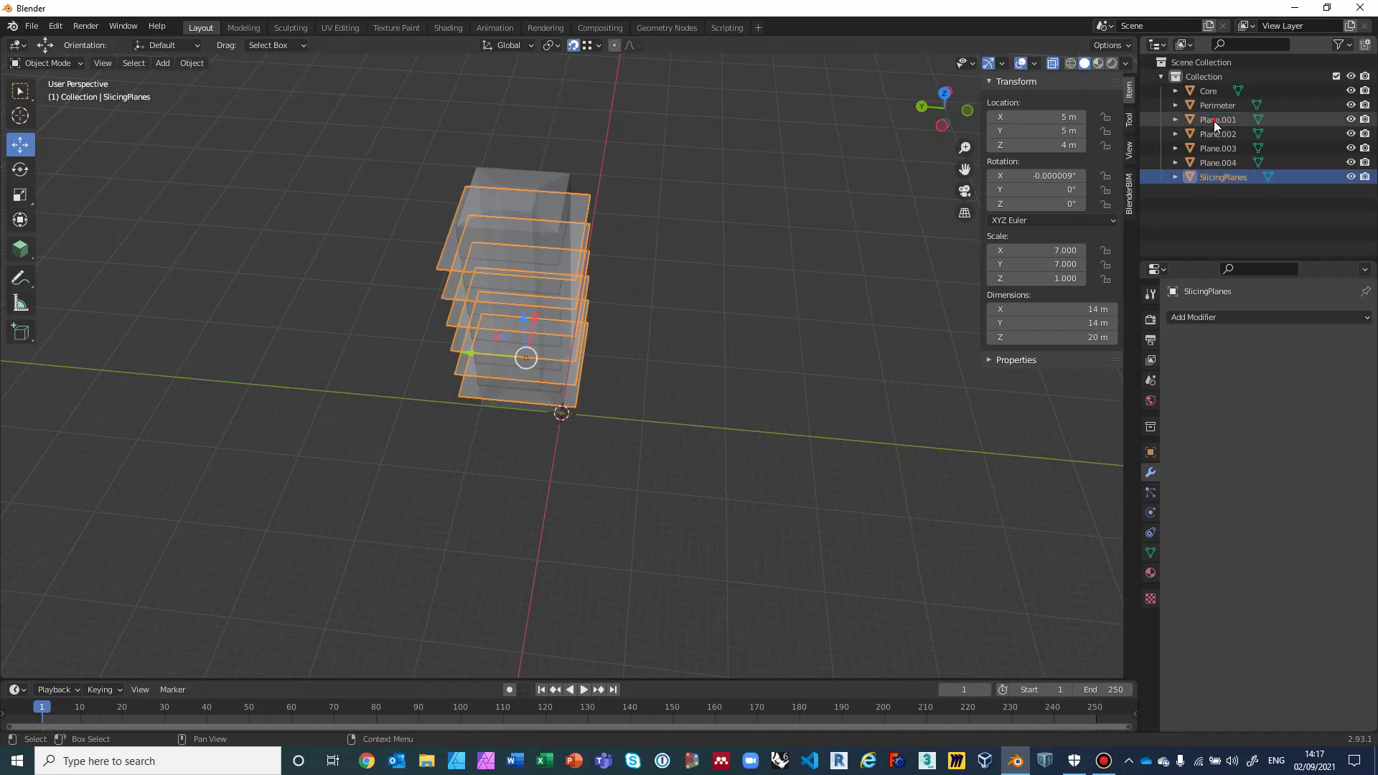
# Rename Plane.001, the first corner diagonal plane, as Diagonal.001
pyautogui.click(1213, 120)
pyautogui.doubleClick(1213, 121)
pyautogui.click(1217, 120)
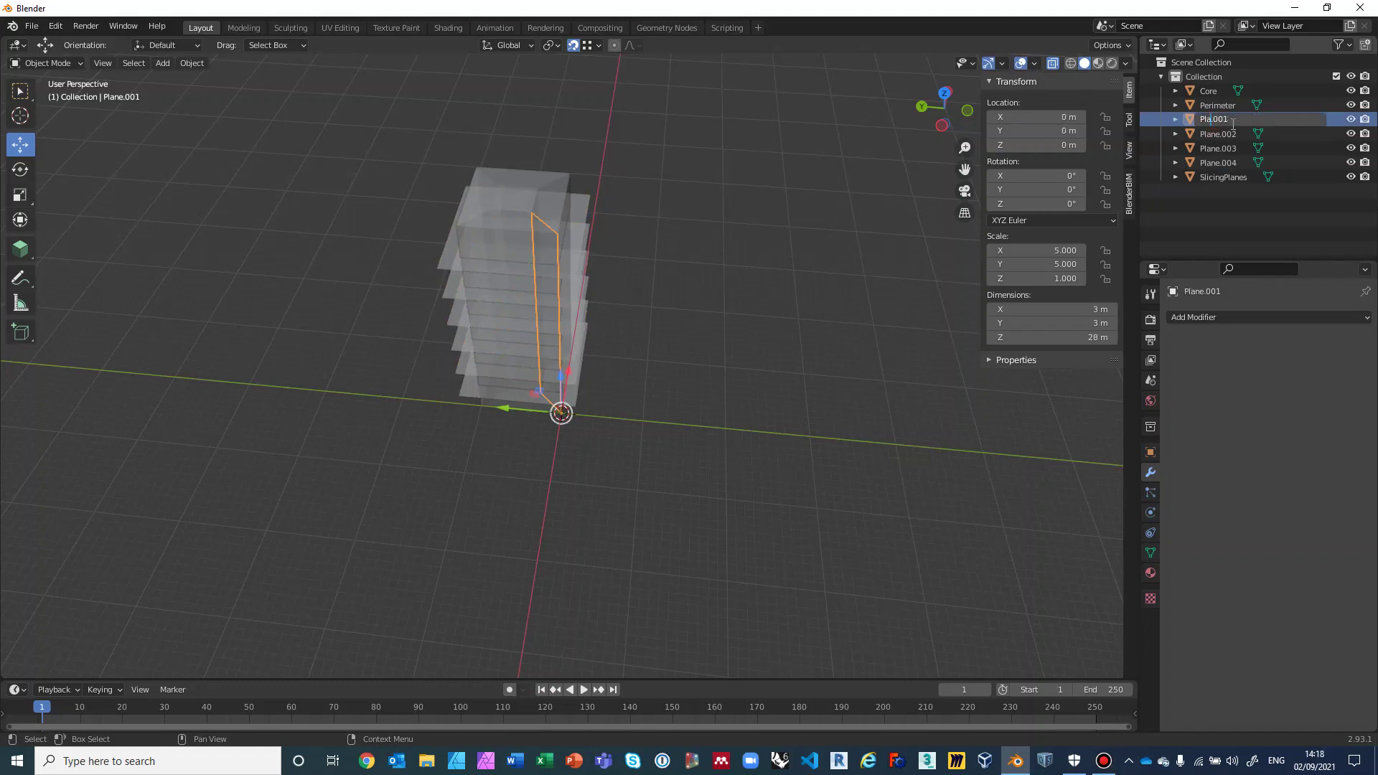
pyautogui.write('Diagonal')
pyautogui.press('Return')
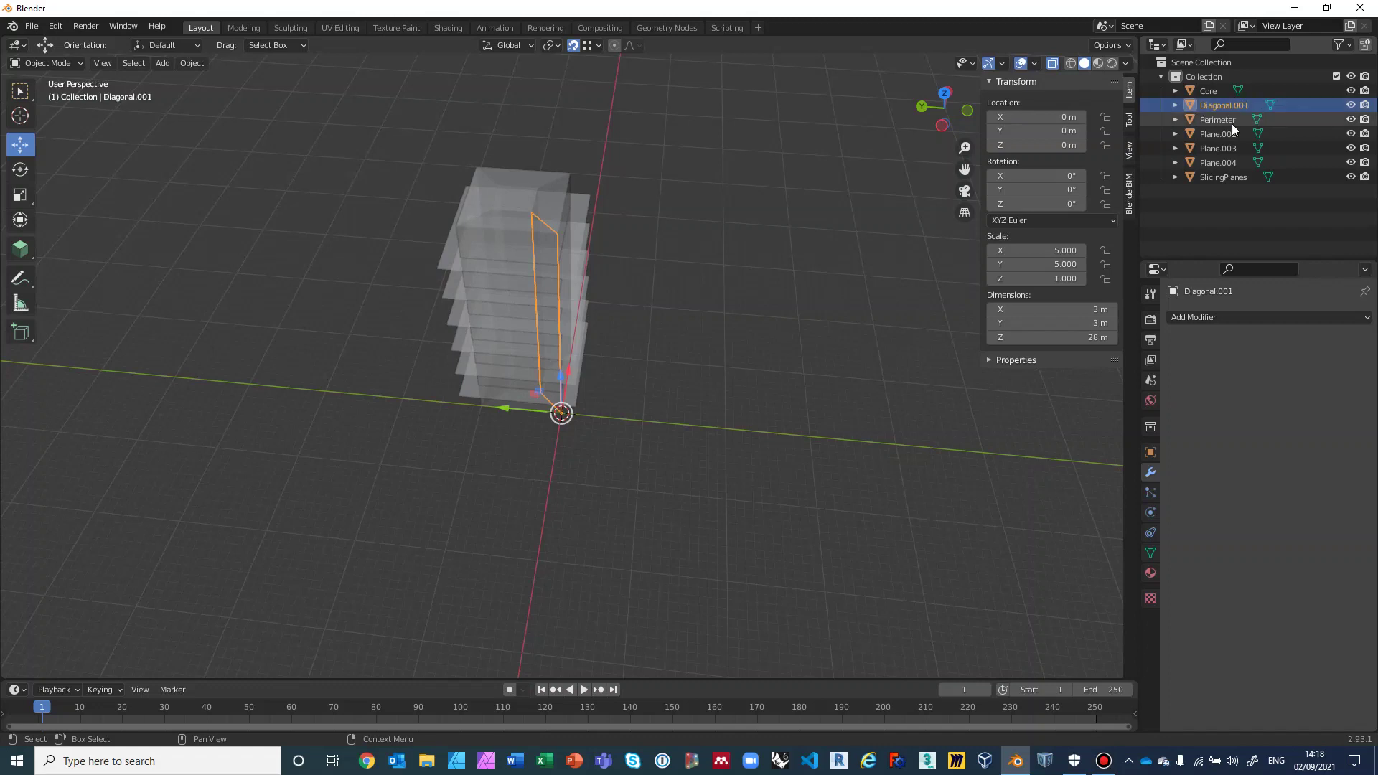
# Rename Plane.002, the second corner diagonal plane, as Diagonal.002
pyautogui.click(1213, 133)
pyautogui.doubleClick(1213, 134)
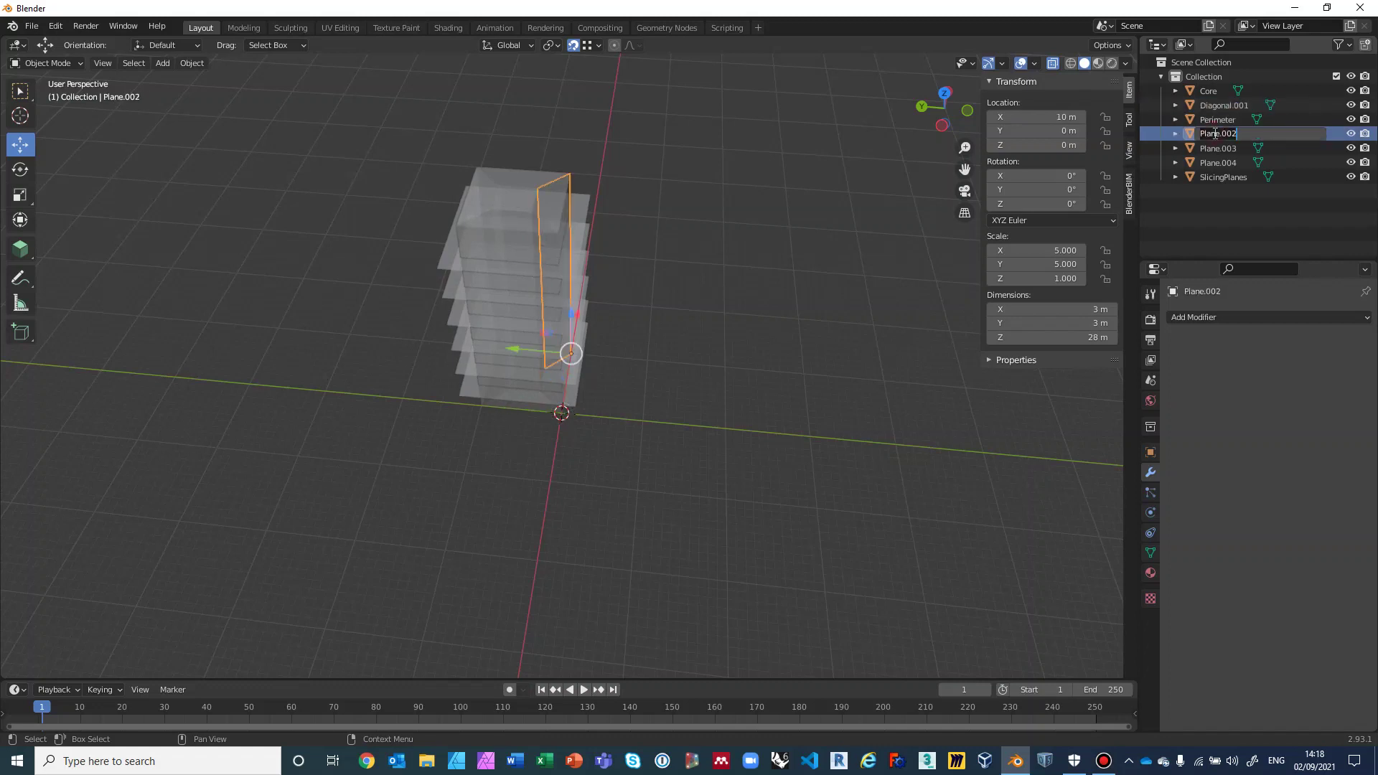
pyautogui.click(1219, 135)
pyautogui.press('BackSpace')
pyautogui.press('BackSpace')
pyautogui.press('BackSpace')
pyautogui.press('BackSpace')
pyautogui.press('BackSpace')
pyautogui.write('Diagonal')
pyautogui.press('Return')
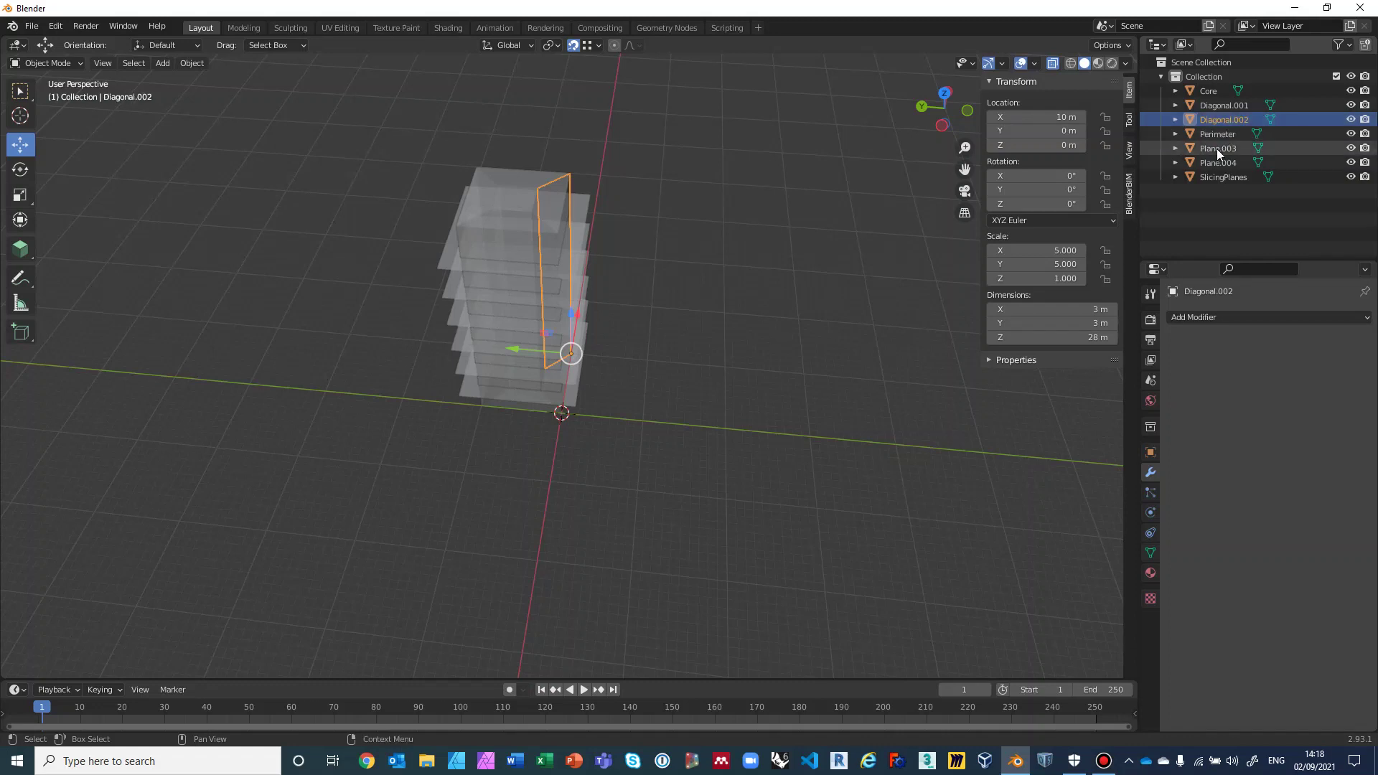
# Rename Plane.003, the third corner diagonal plane, as Diagonal.003
pyautogui.click(1218, 148)
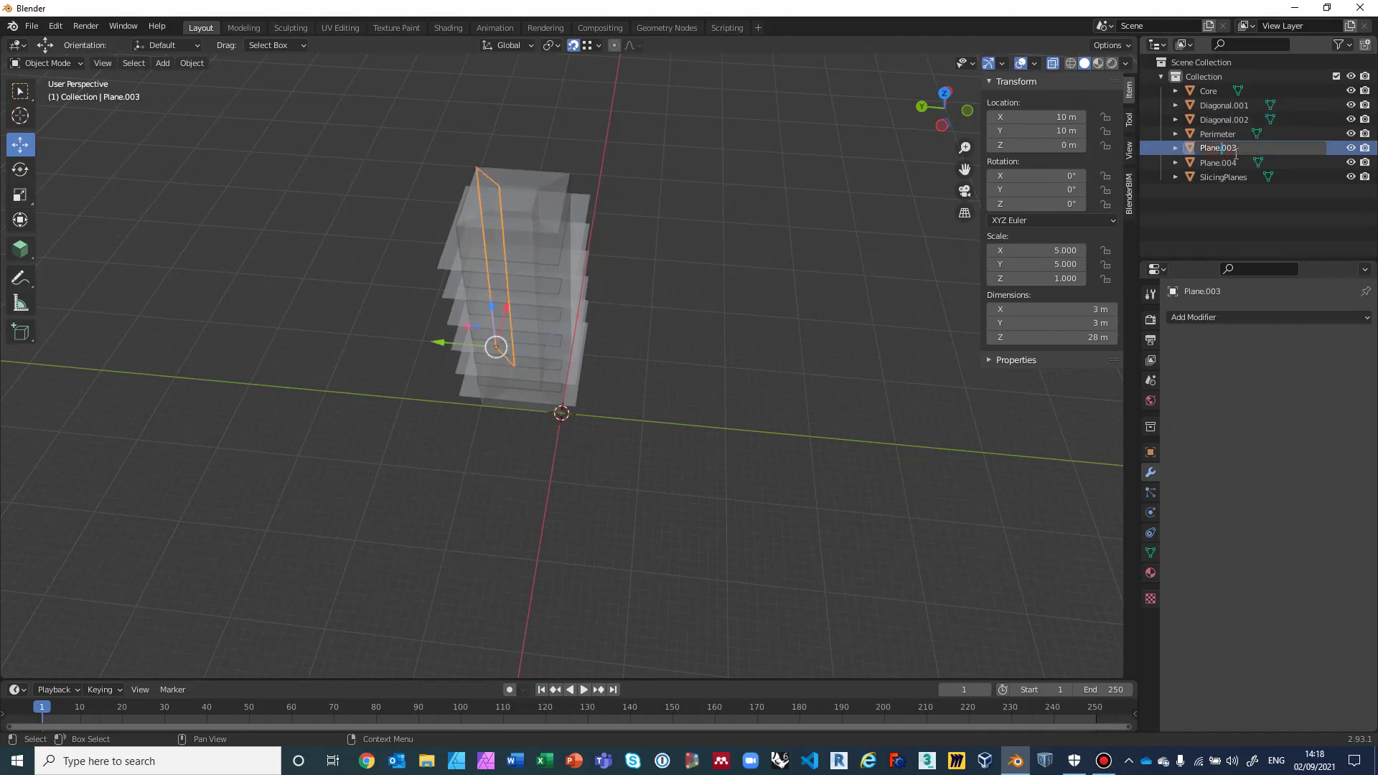
pyautogui.press('BackSpace')
pyautogui.write('Diagonal')
pyautogui.press('Return')
# Rename Plane.004, the fourth corner diagonal plane, as Diagonal.004
pyautogui.doubleClick(1217, 163)
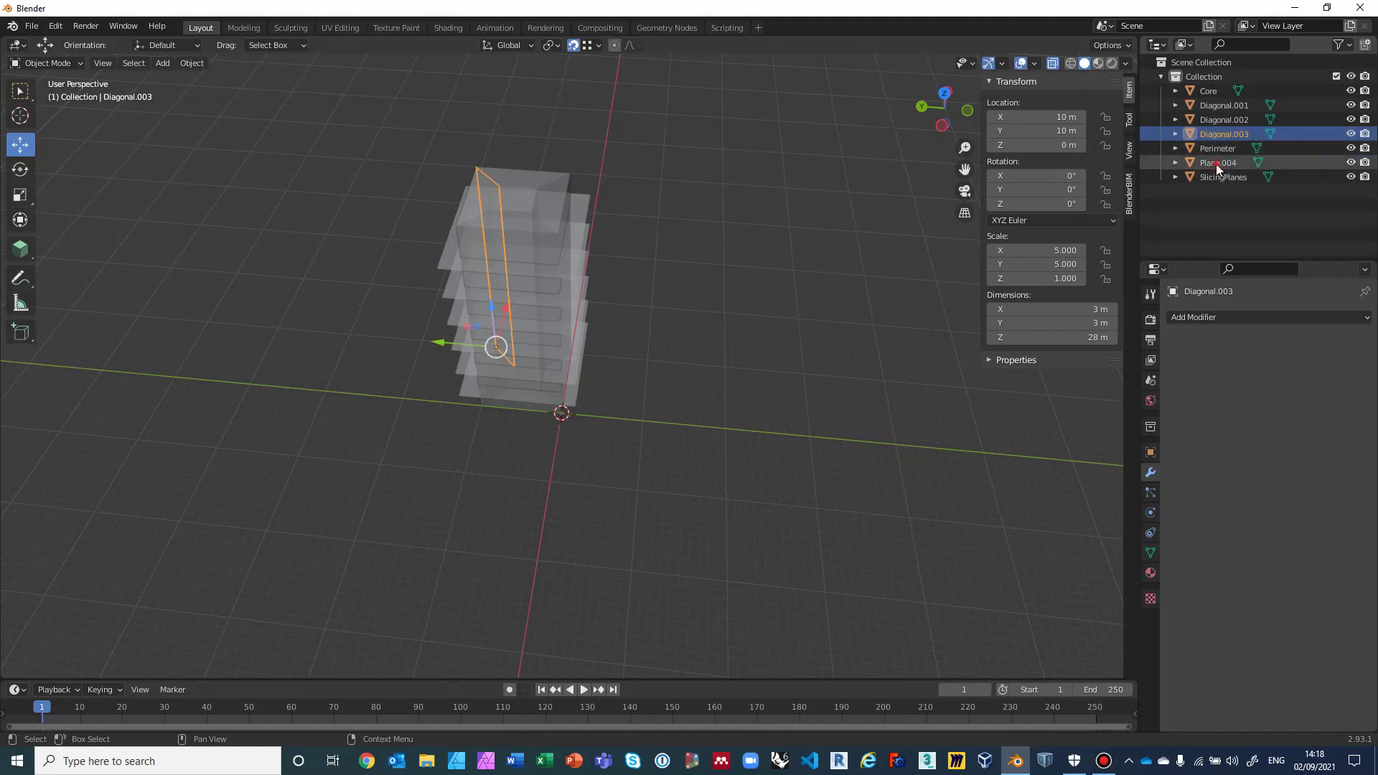
pyautogui.click(1217, 165)
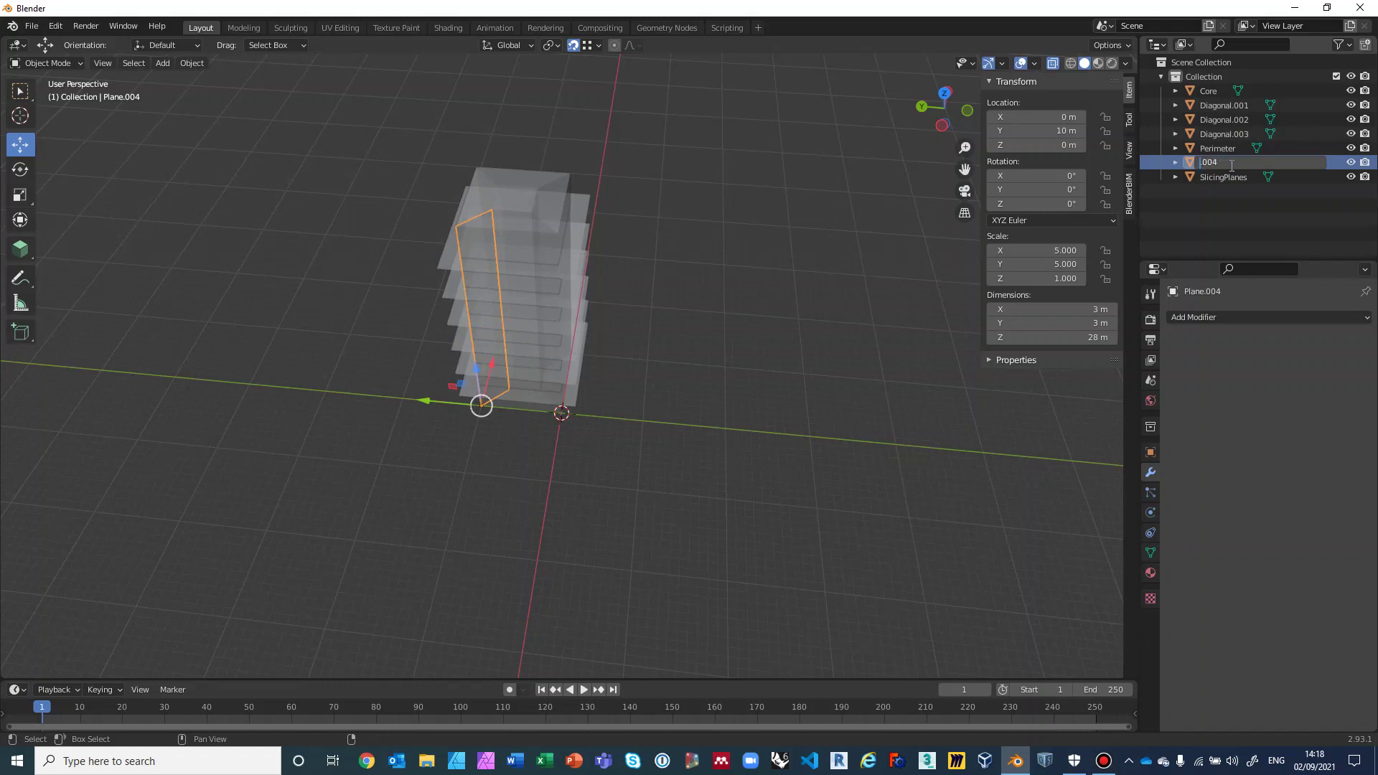
pyautogui.write('Diagonal')
pyautogui.press('Return')
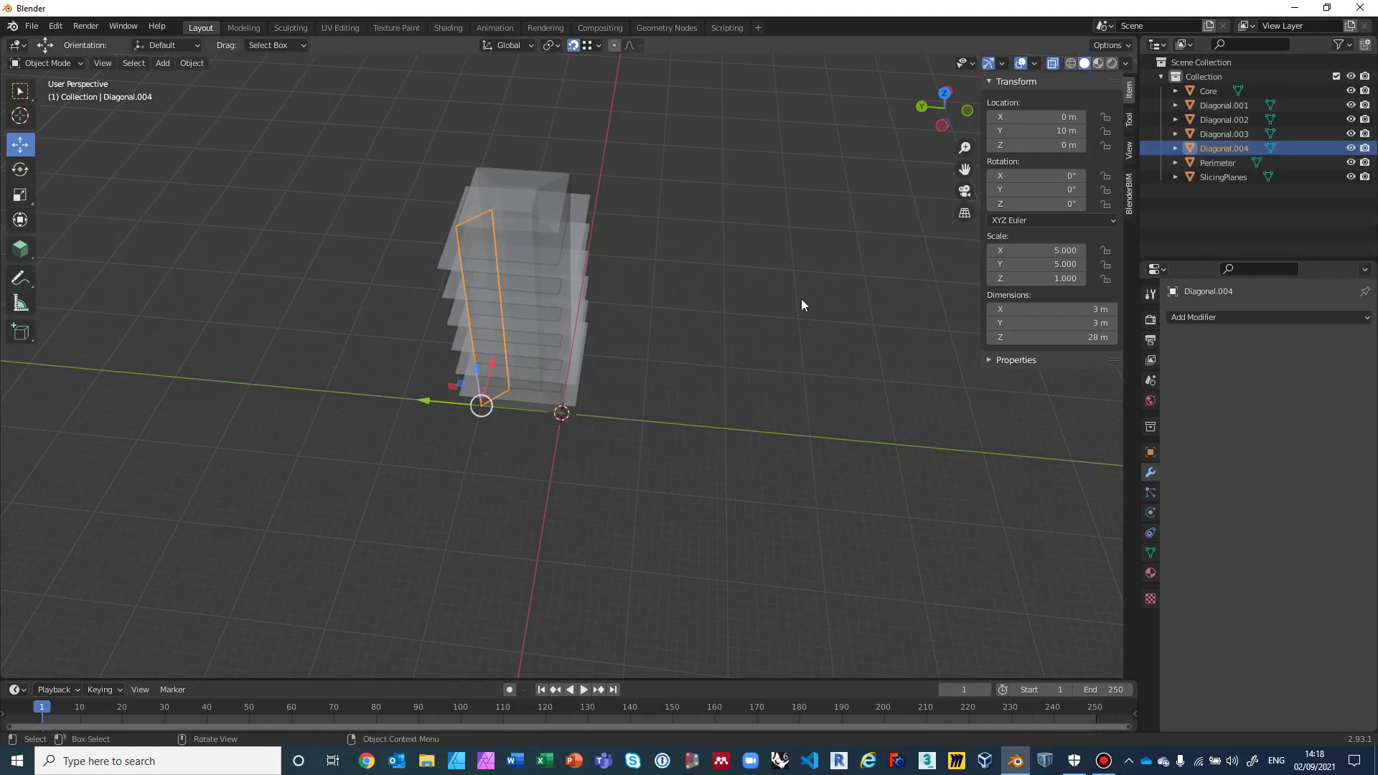
# Add a new mesh plane at the world origin and set its X dimension to 10 m
pyautogui.moveTo(802, 304); pyautogui.dragTo(697, 297, button='middle')
pyautogui.scroll(2, 698, 297)
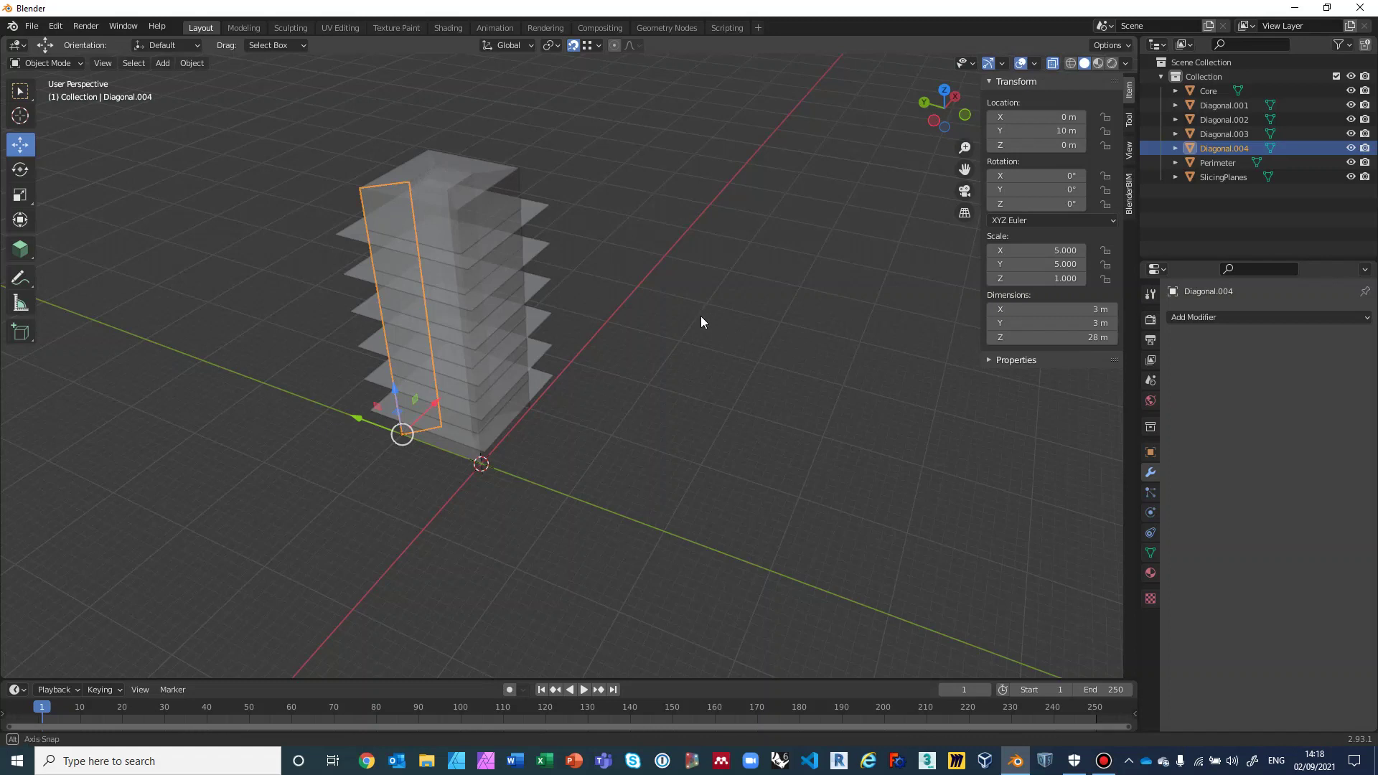
pyautogui.moveTo(701, 316); pyautogui.dragTo(1008, 317, button='middle')
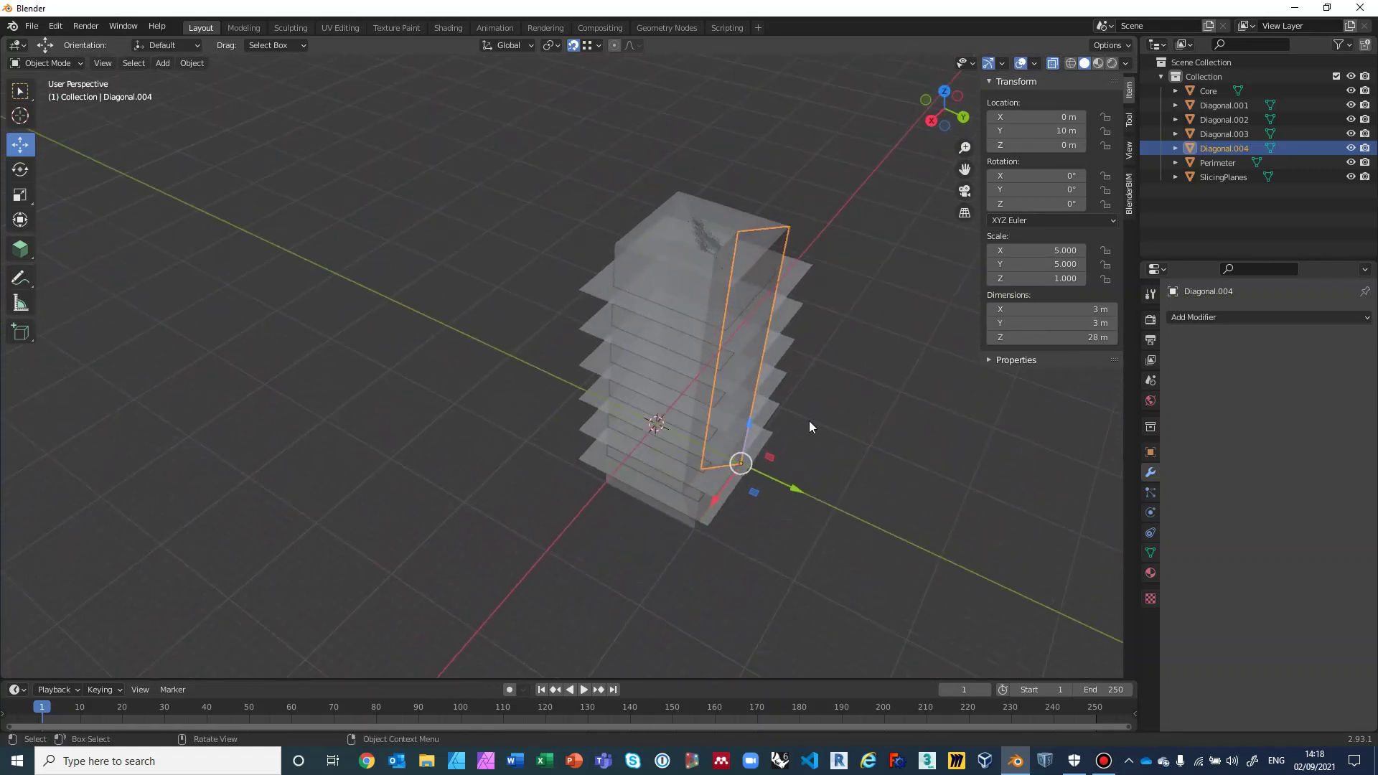
pyautogui.moveTo(812, 424); pyautogui.dragTo(873, 411, button='middle')
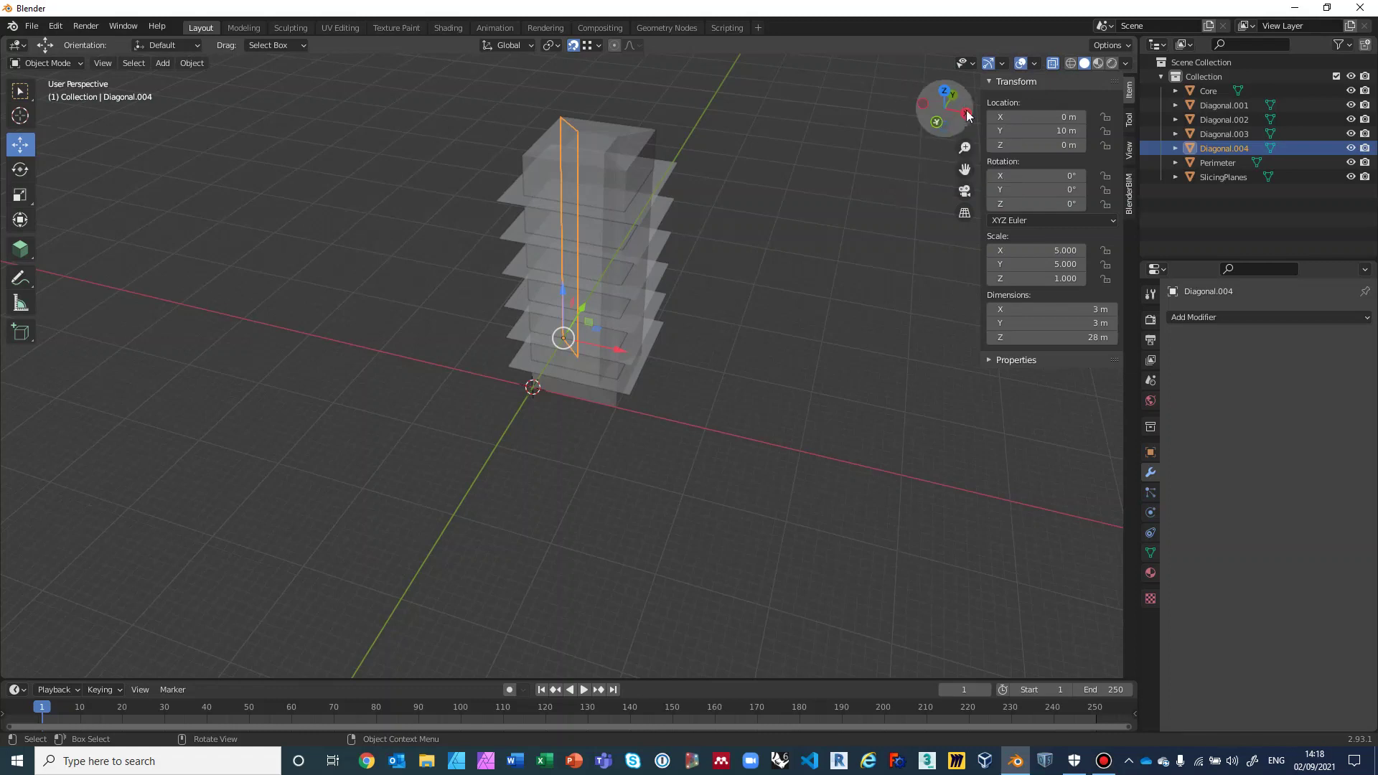
pyautogui.moveTo(740, 194); pyautogui.dragTo(713, 192, button='middle')
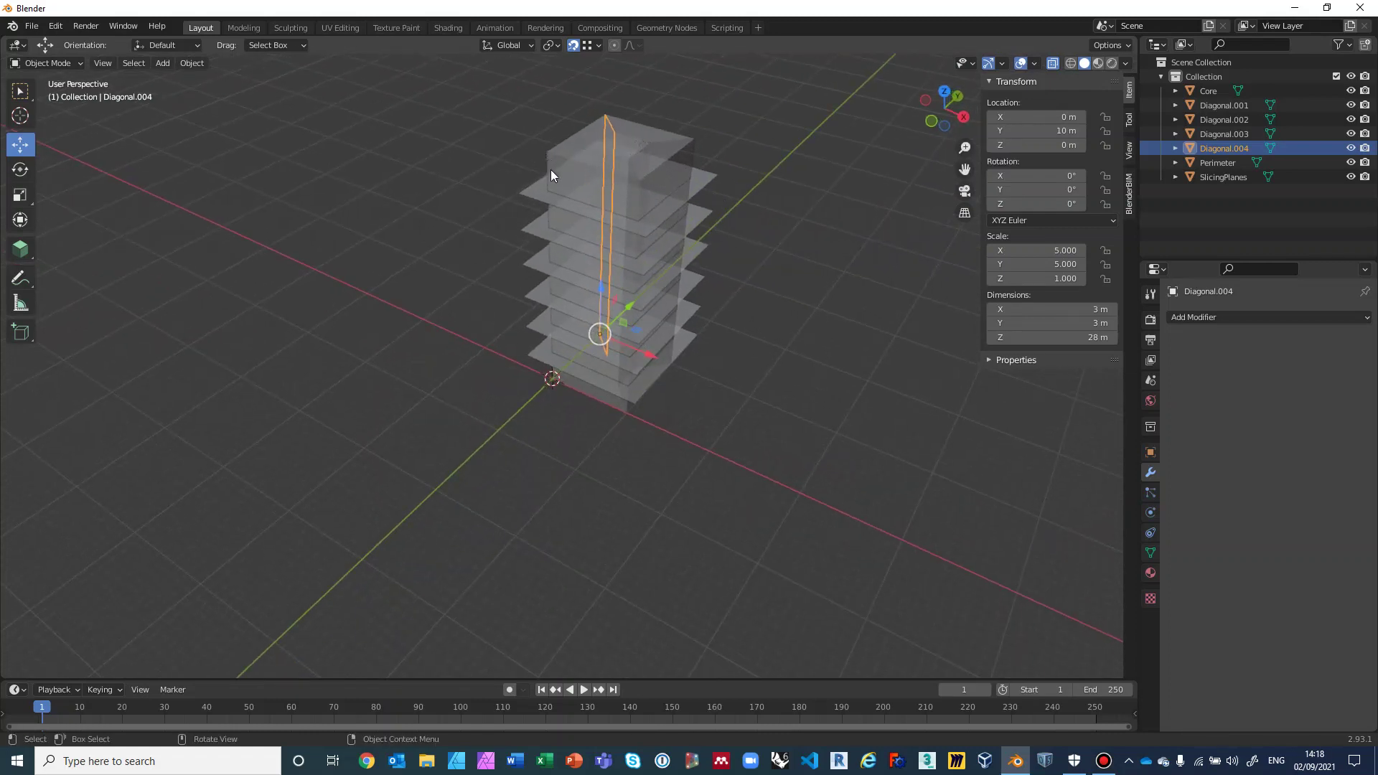
pyautogui.scroll(3, 746, 320)
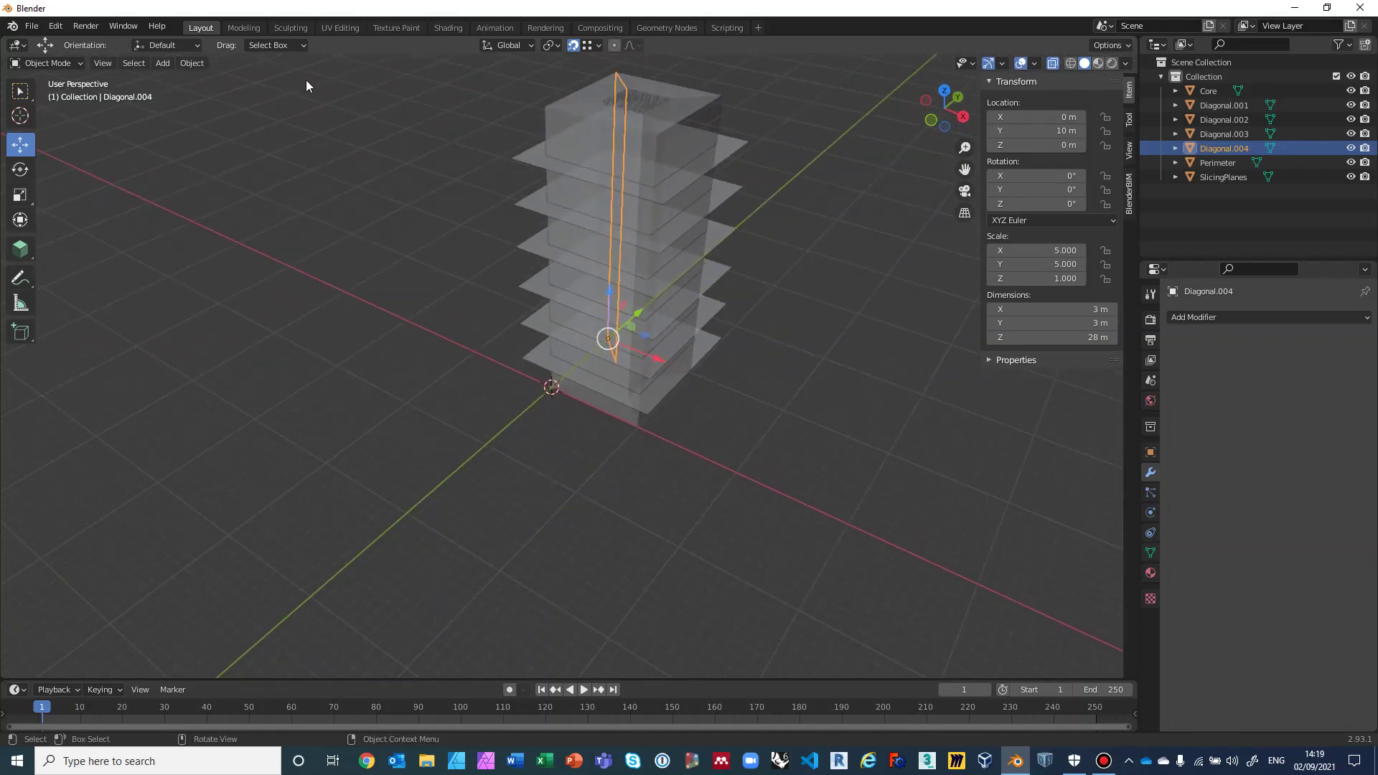
pyautogui.click(162, 65)
pyautogui.moveTo(167, 77)
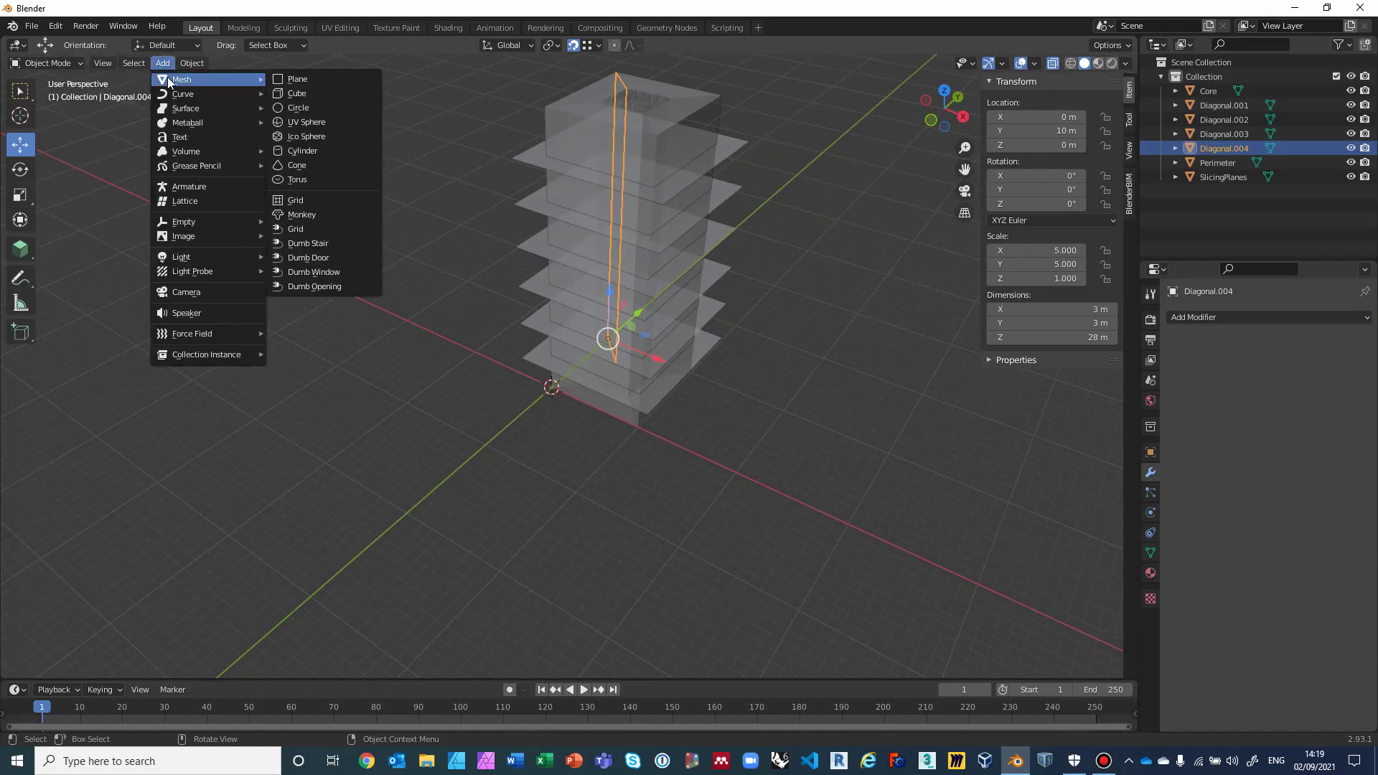
pyautogui.click(279, 77)
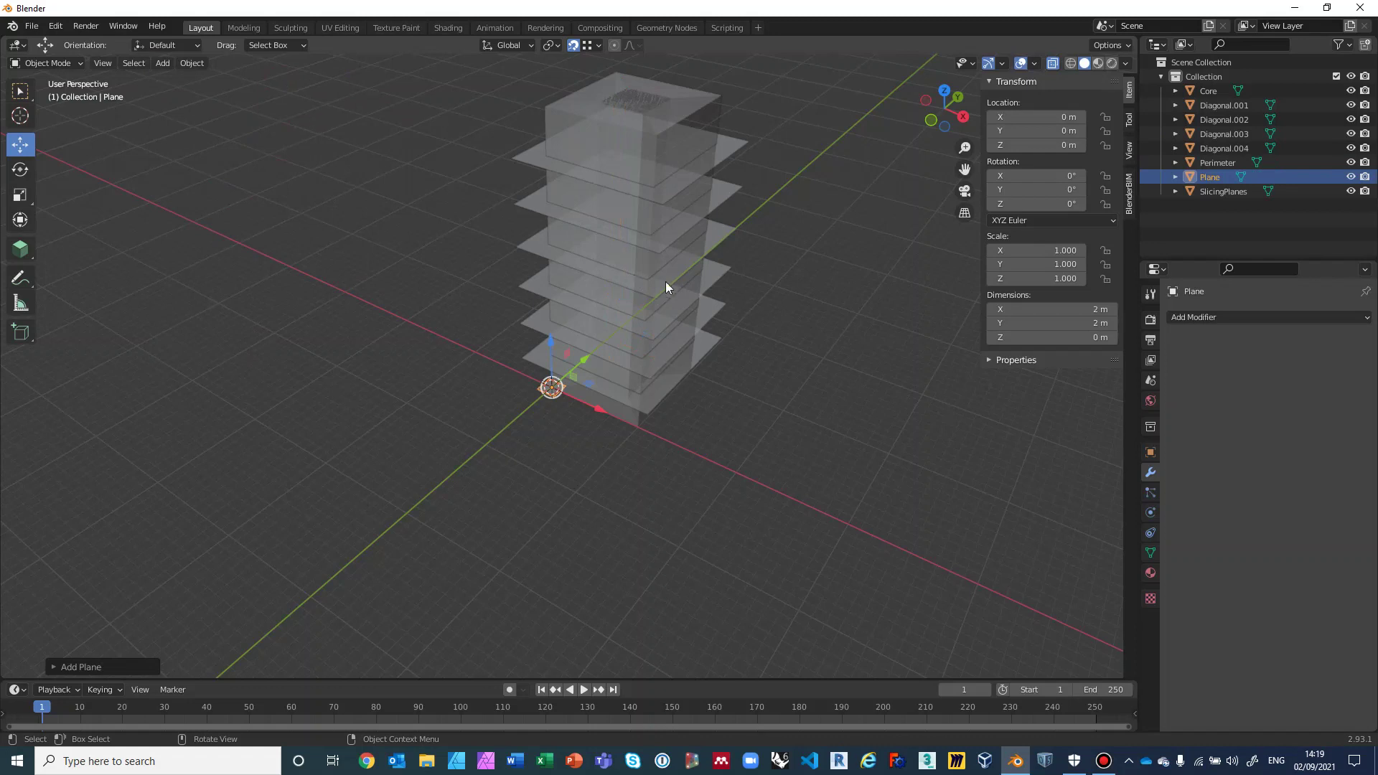
pyautogui.click(1062, 312)
pyautogui.press('BackSpace')
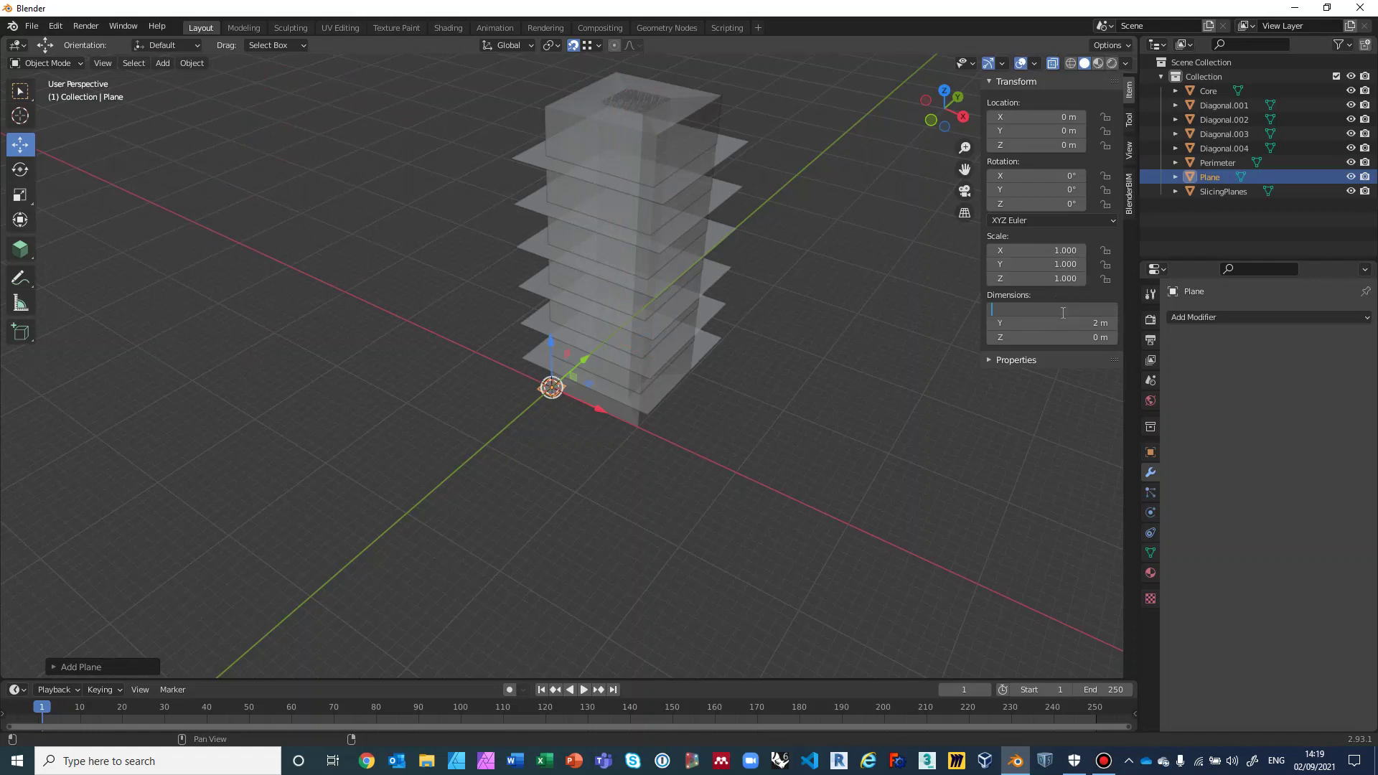
pyautogui.write('10')
pyautogui.press('Return')
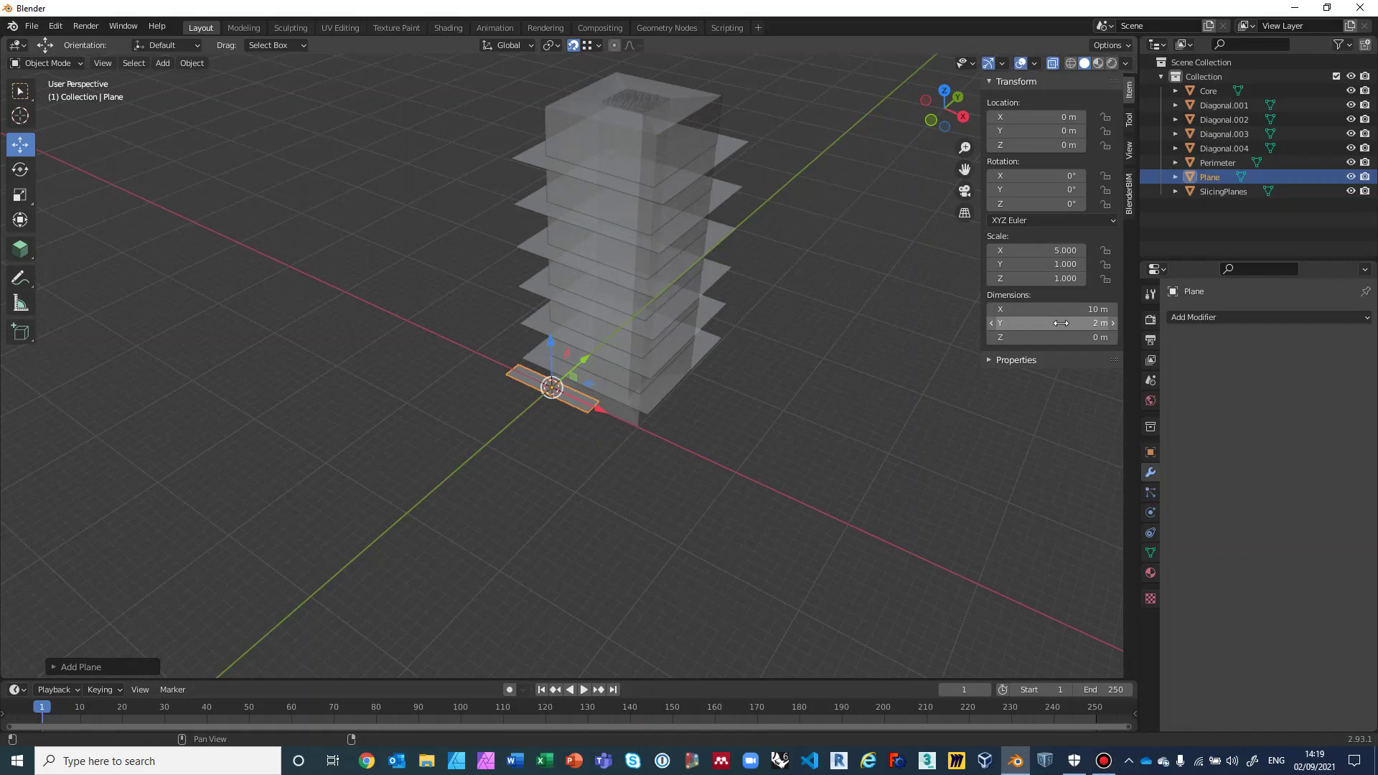
# Position the new plane against the outside of the tower's facade at X 5 m, Y -1 m, Z 3 m
pyautogui.click(1045, 117)
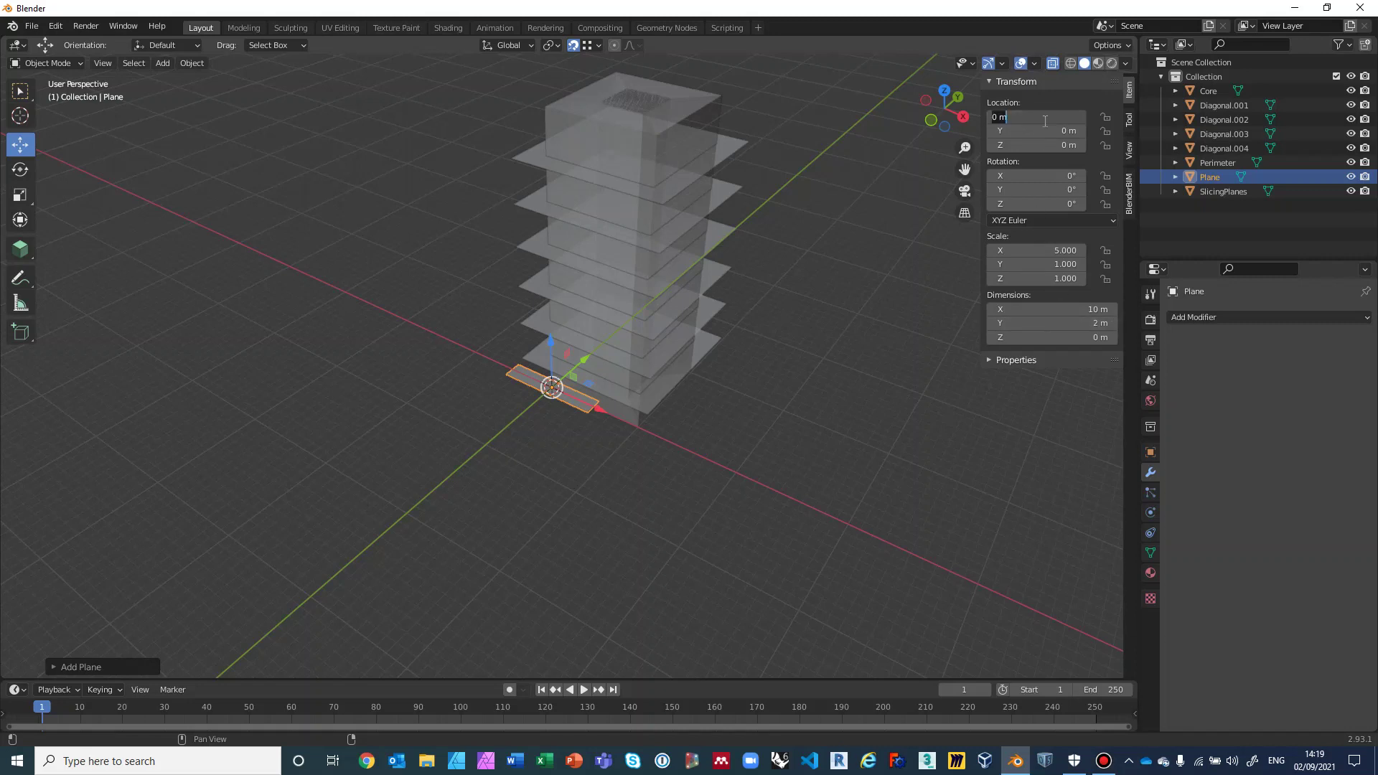
pyautogui.press('BackSpace')
pyautogui.write('5')
pyautogui.press('Return')
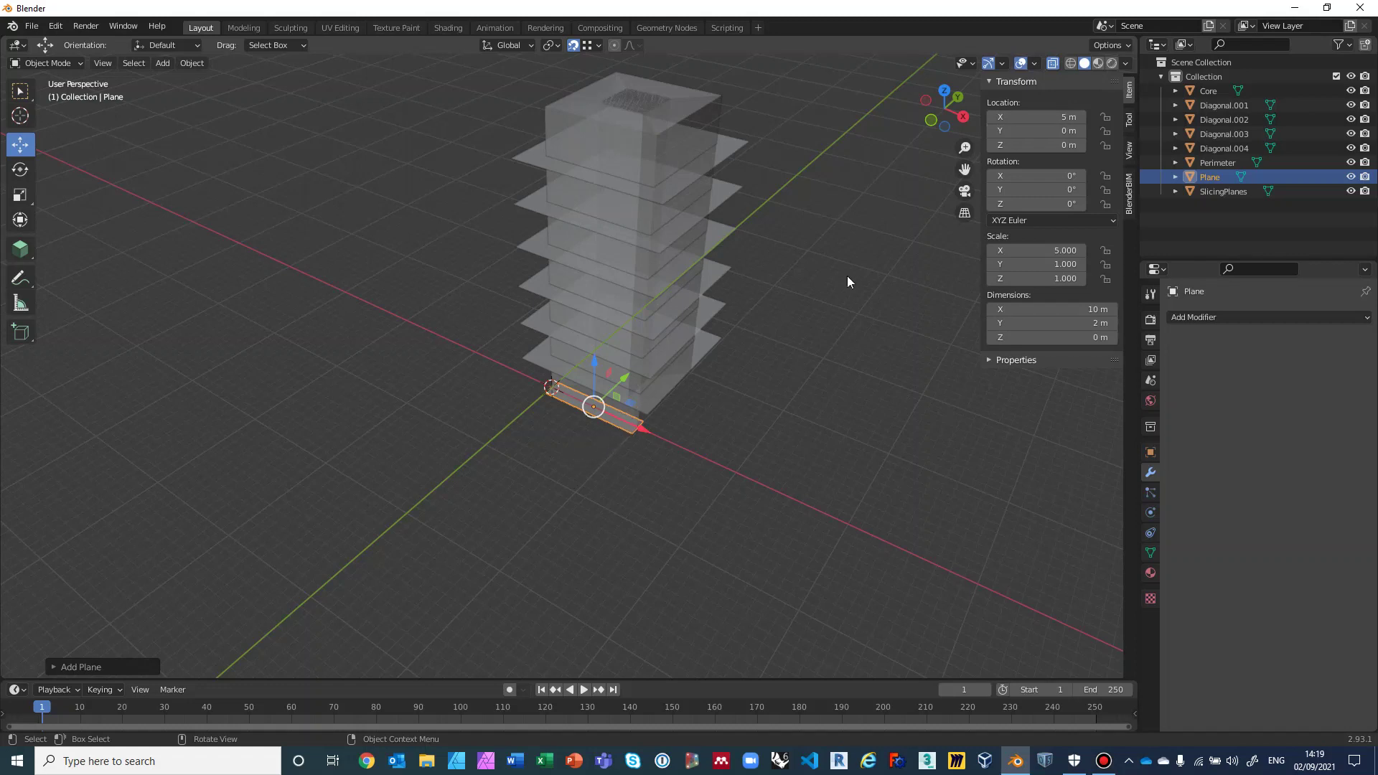
pyautogui.click(1030, 136)
pyautogui.press('BackSpace')
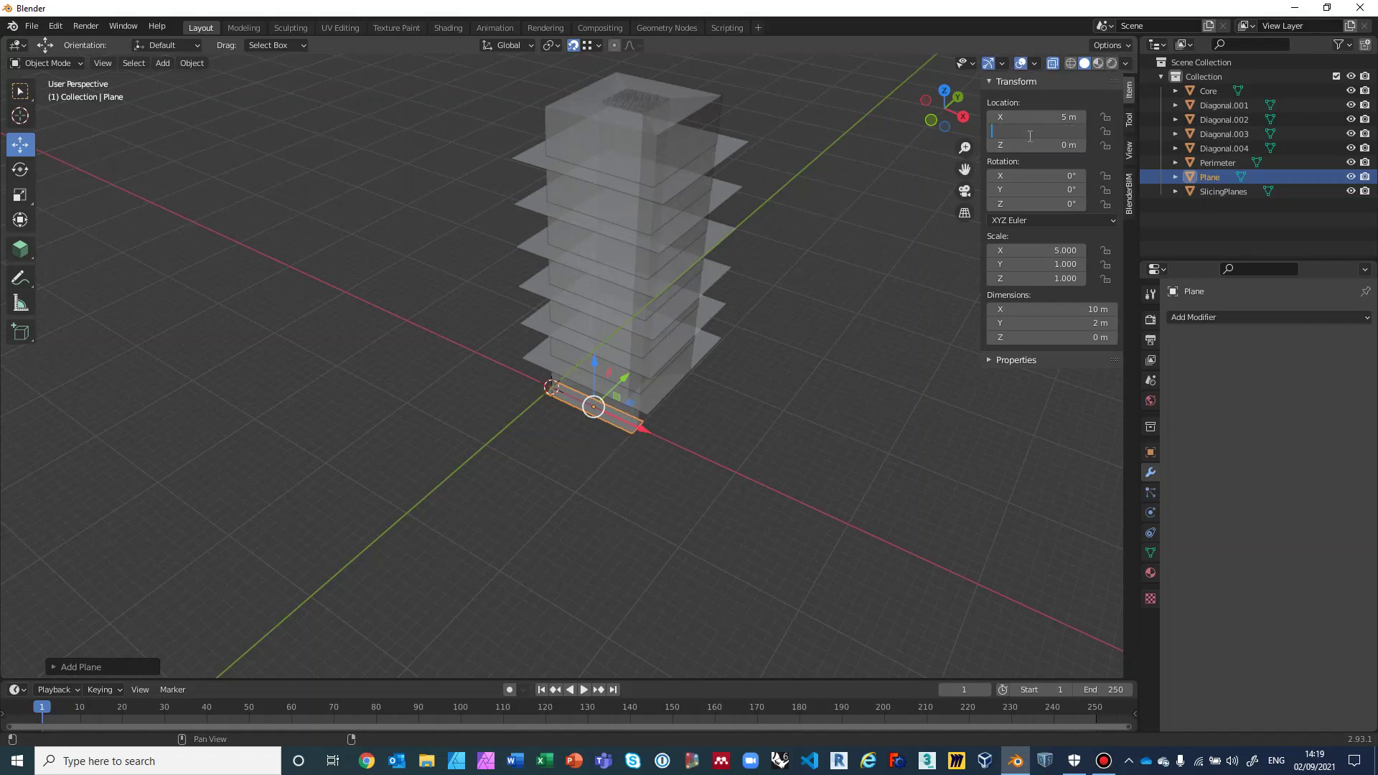
pyautogui.write('1')
pyautogui.press('Return')
pyautogui.moveTo(809, 364)
pyautogui.mouseDown(button='middle')
pyautogui.moveTo(791, 303)
pyautogui.moveTo(804, 349)
pyautogui.moveTo(790, 354)
pyautogui.mouseUp(button='middle')
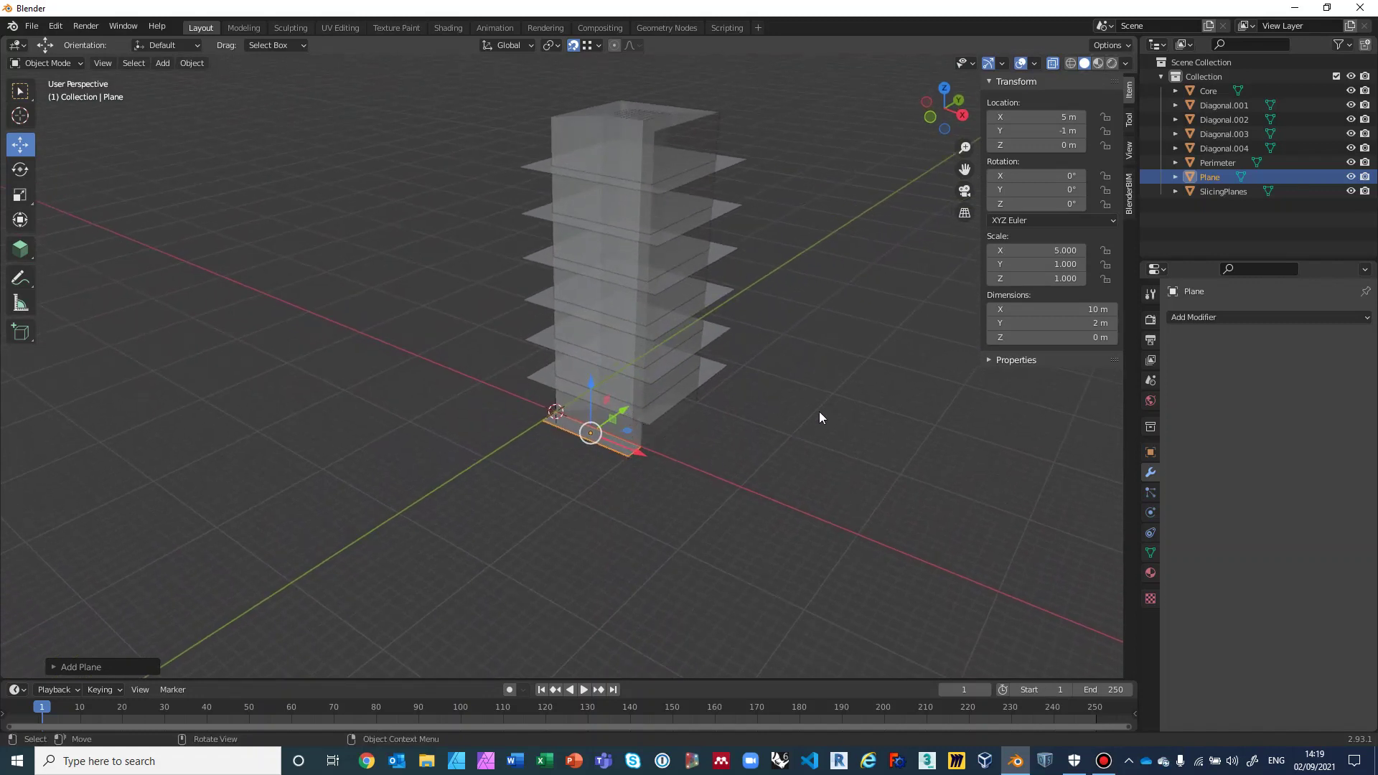
pyautogui.click(1070, 145)
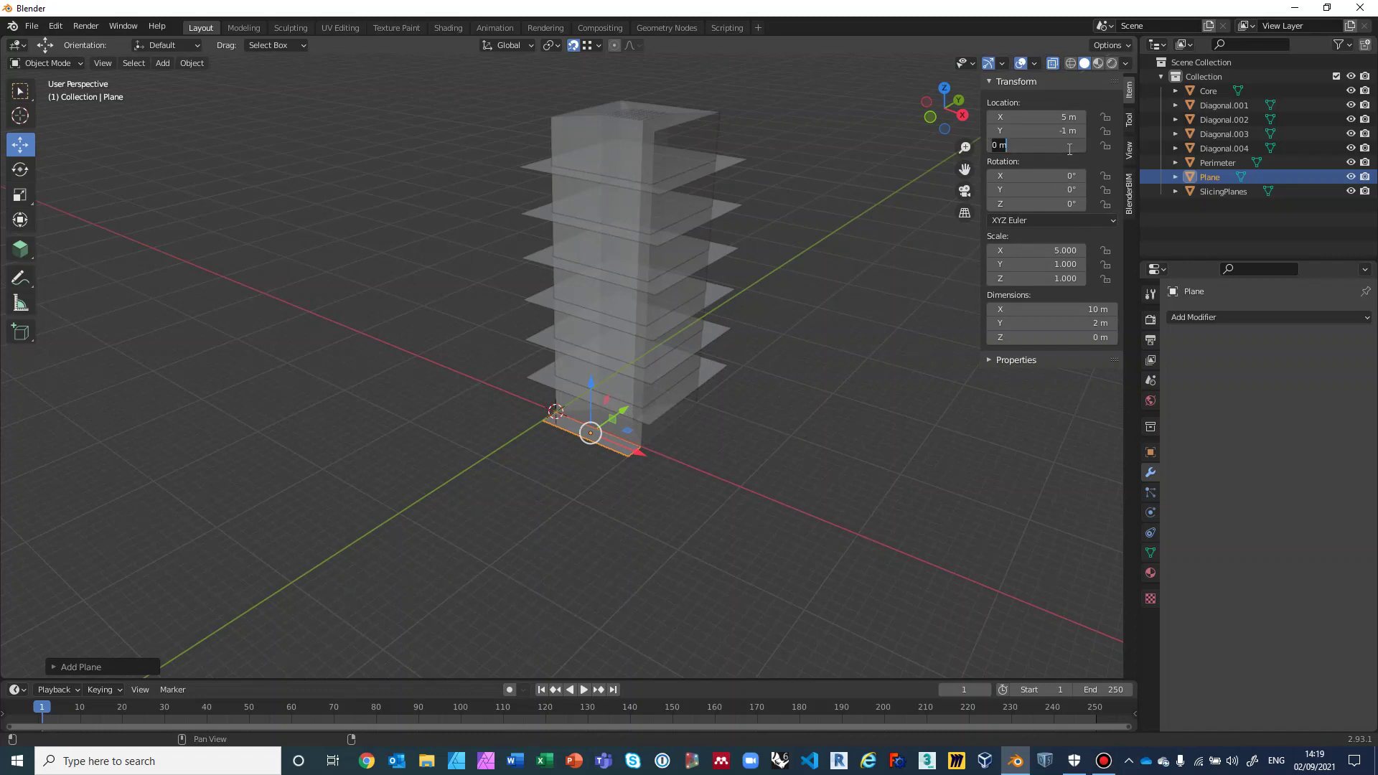
pyautogui.write('1')
pyautogui.press('Return')
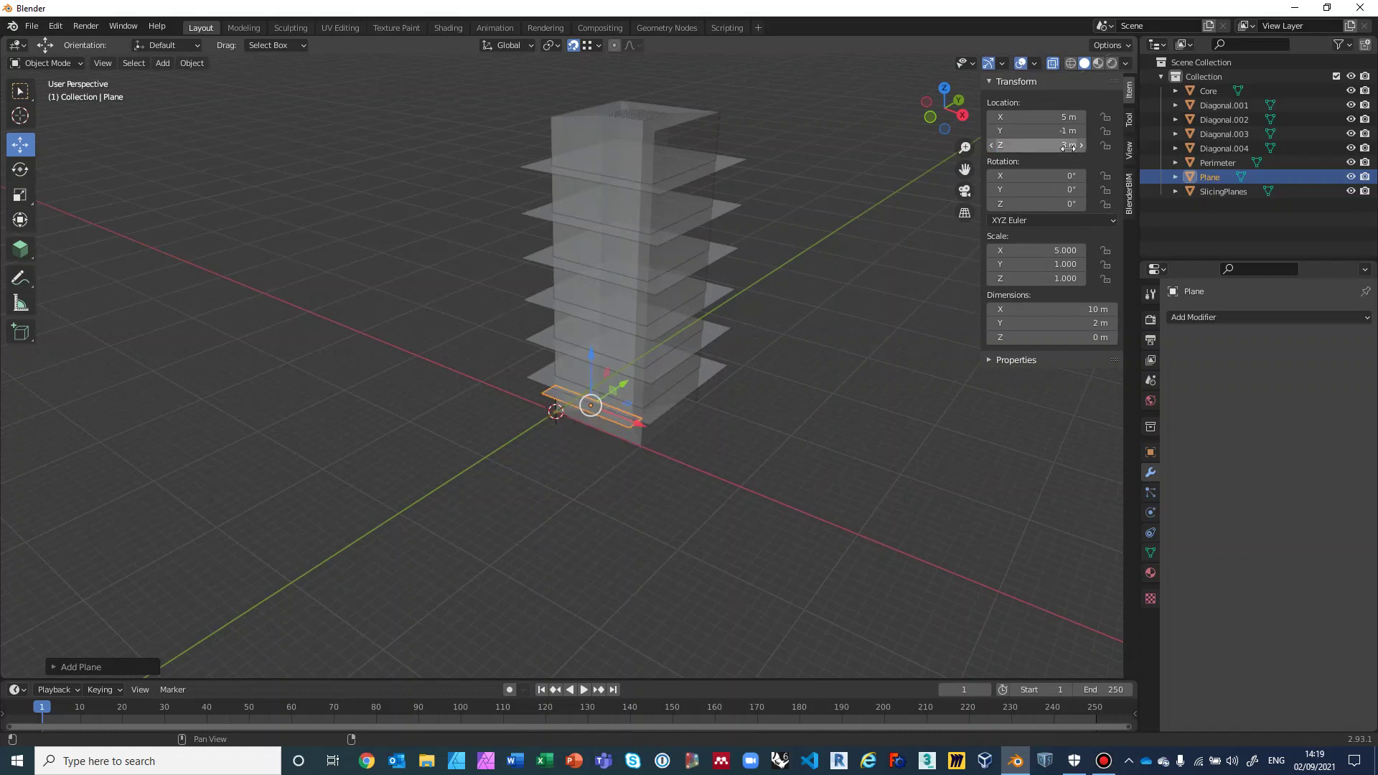
# Add an Array modifier to the new plane, disabling Relative Offset and enabling Constant Offset
pyautogui.moveTo(806, 363); pyautogui.dragTo(805, 332, button='middle')
pyautogui.scroll(1, 805, 332)
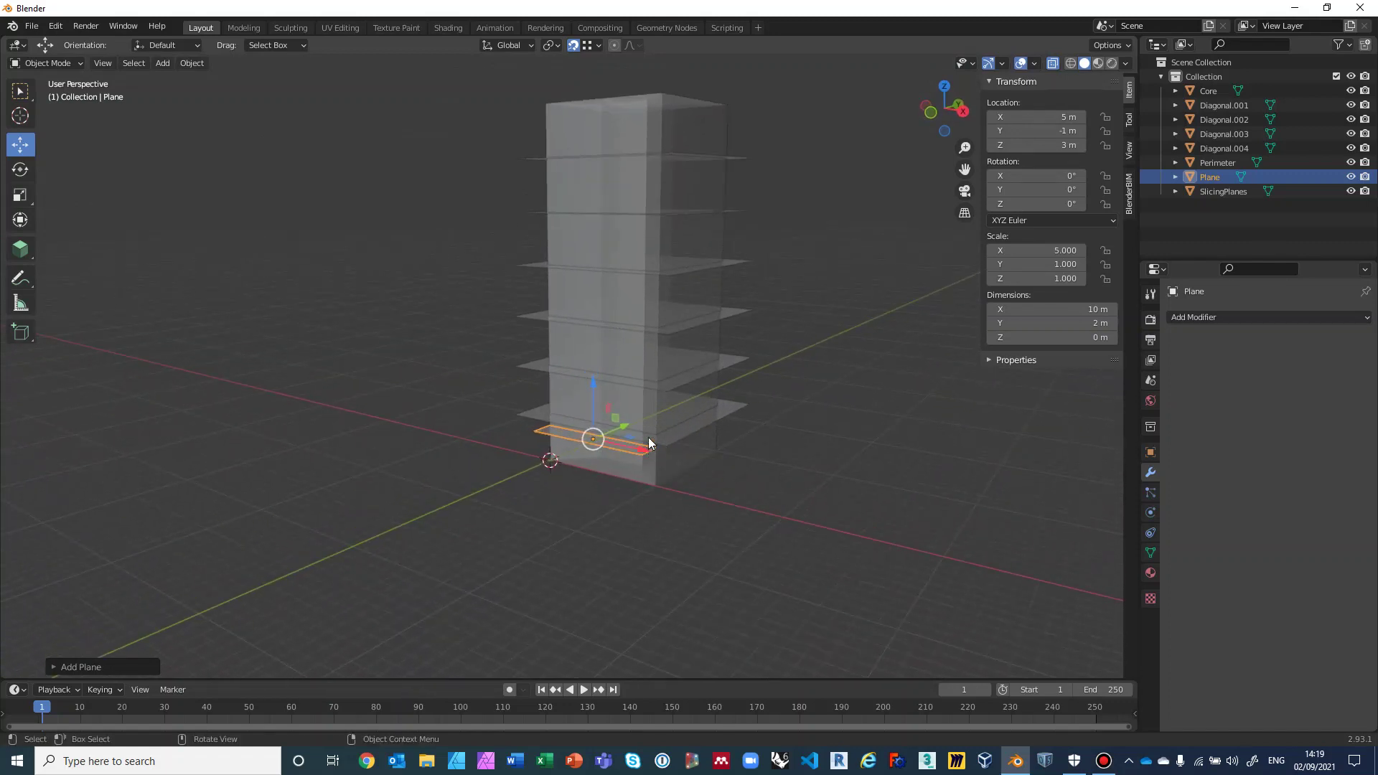
pyautogui.moveTo(835, 390); pyautogui.dragTo(833, 400, button='middle')
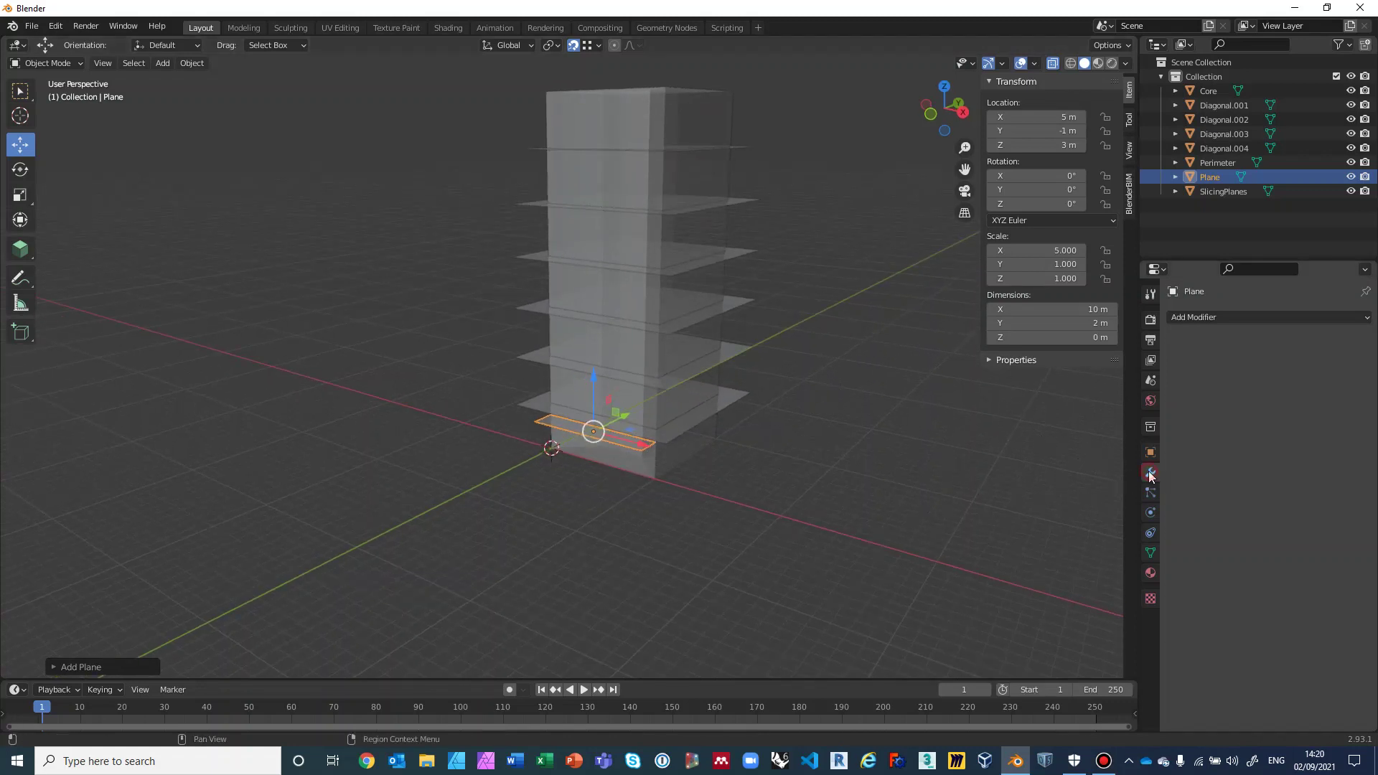
pyautogui.click(1192, 318)
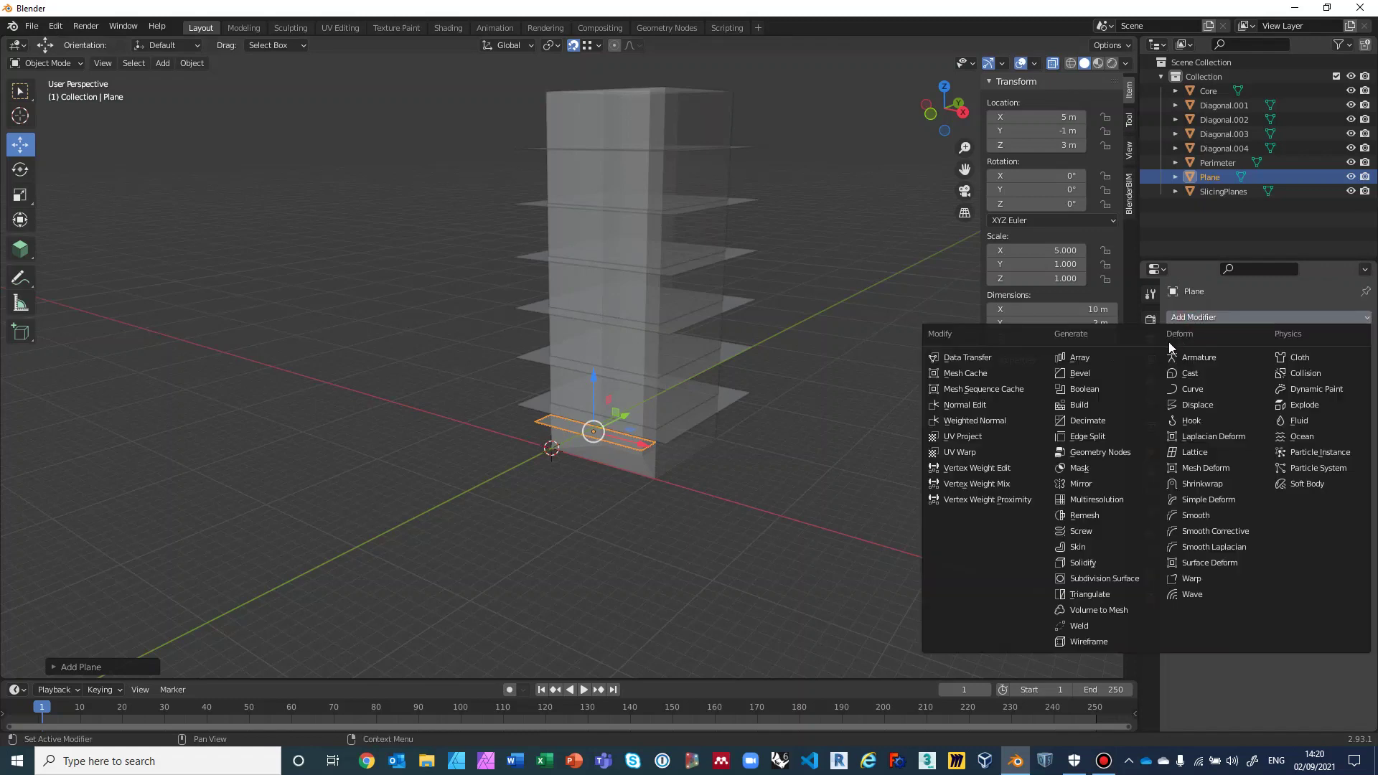
pyautogui.click(1095, 359)
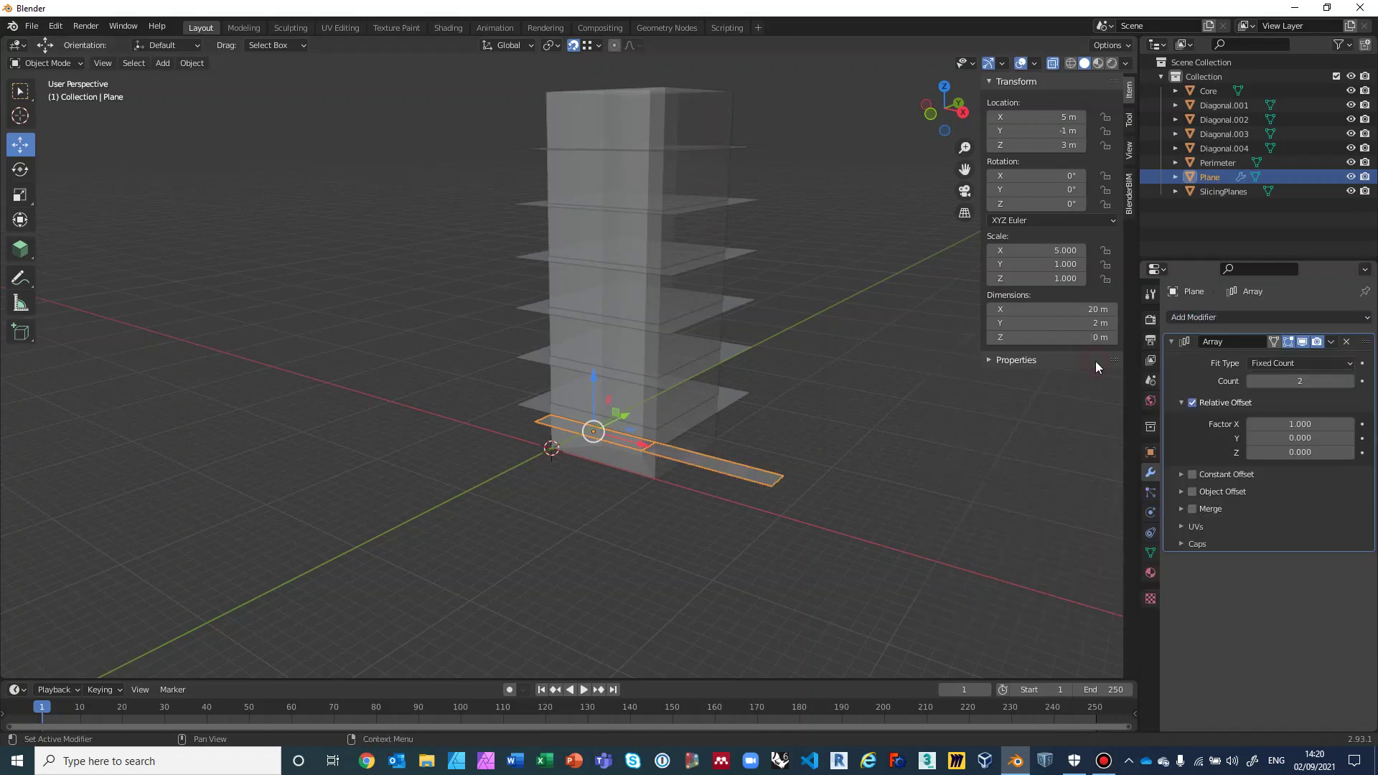
pyautogui.click(1193, 404)
pyautogui.click(1192, 474)
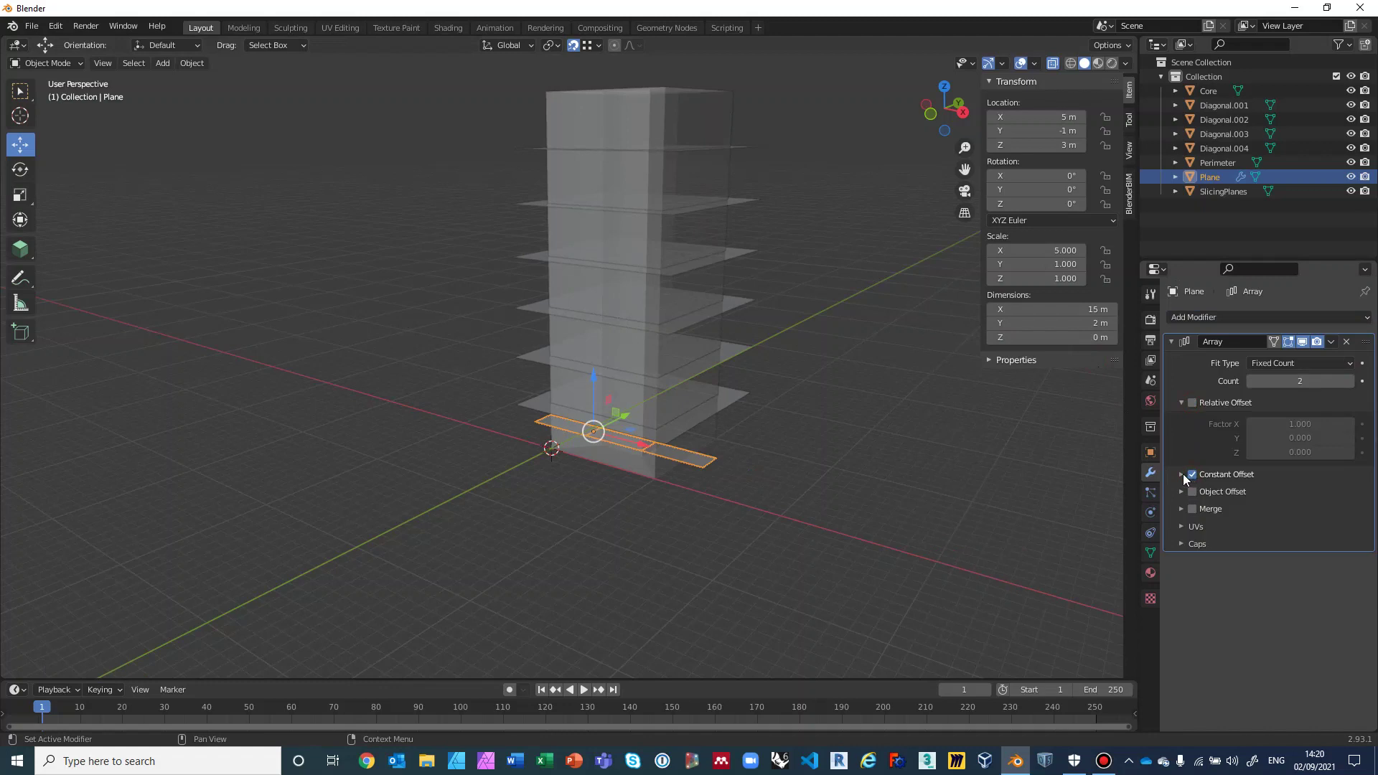
# Set the array's constant offset distance to X 0 m and Z 4 m
pyautogui.click(1181, 474)
pyautogui.doubleClick(1301, 495)
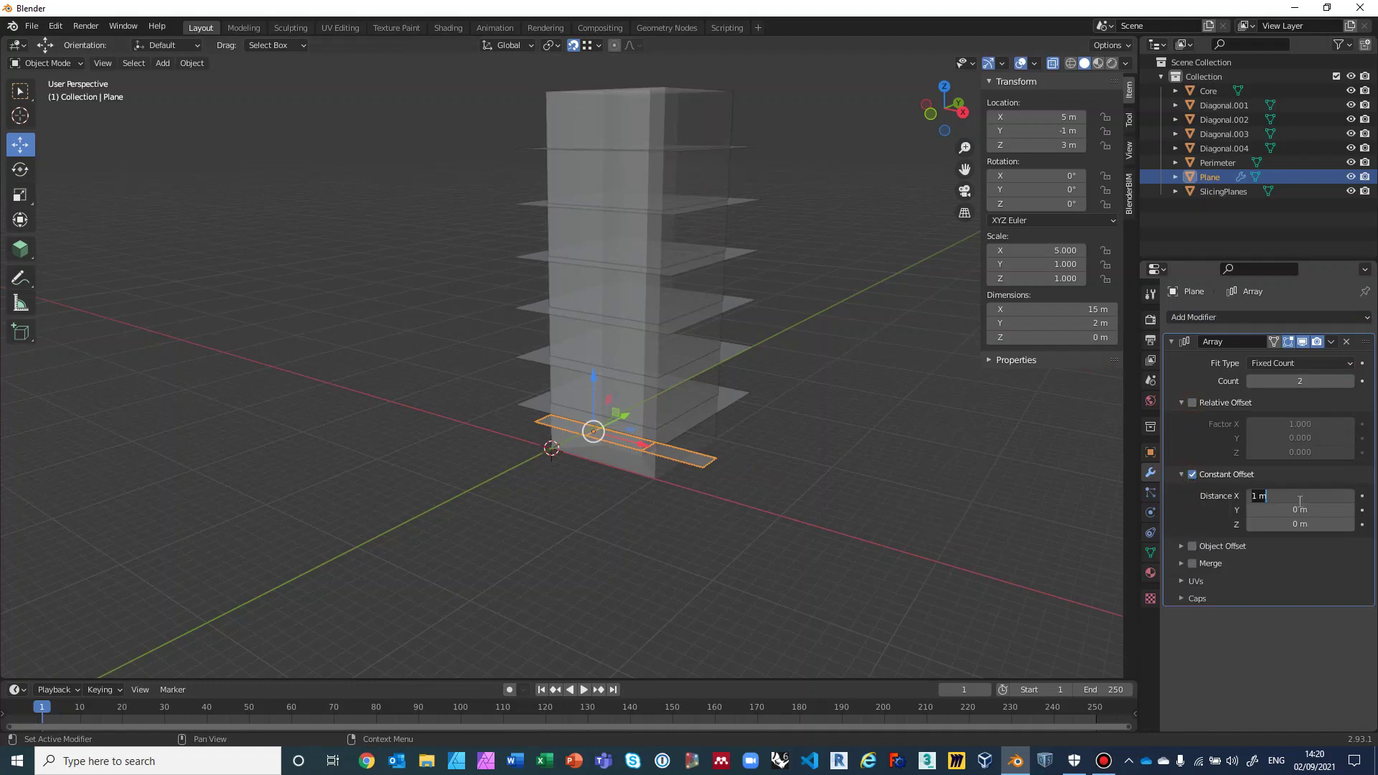
pyautogui.write('0')
pyautogui.press('Return')
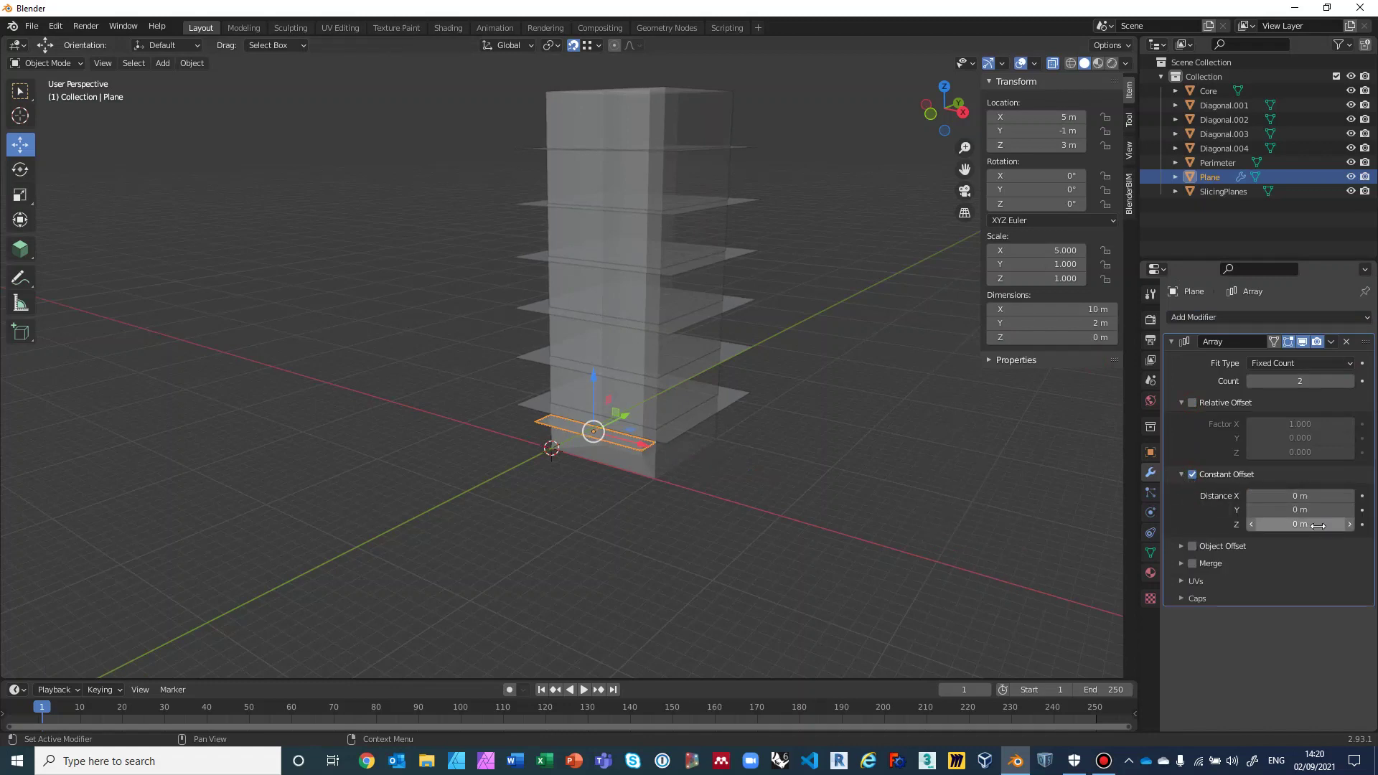
pyautogui.click(1319, 525)
pyautogui.press('BackSpace')
pyautogui.write('4')
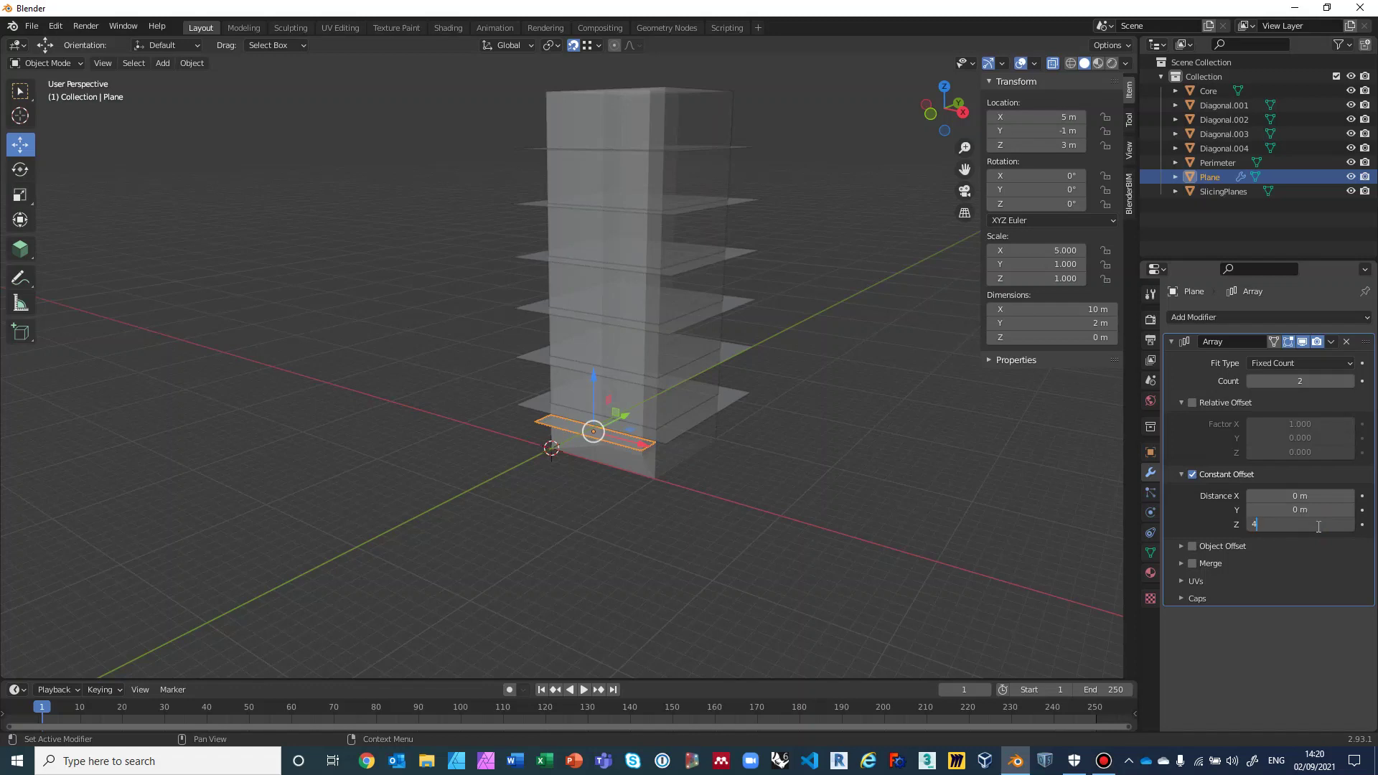
pyautogui.press('Return')
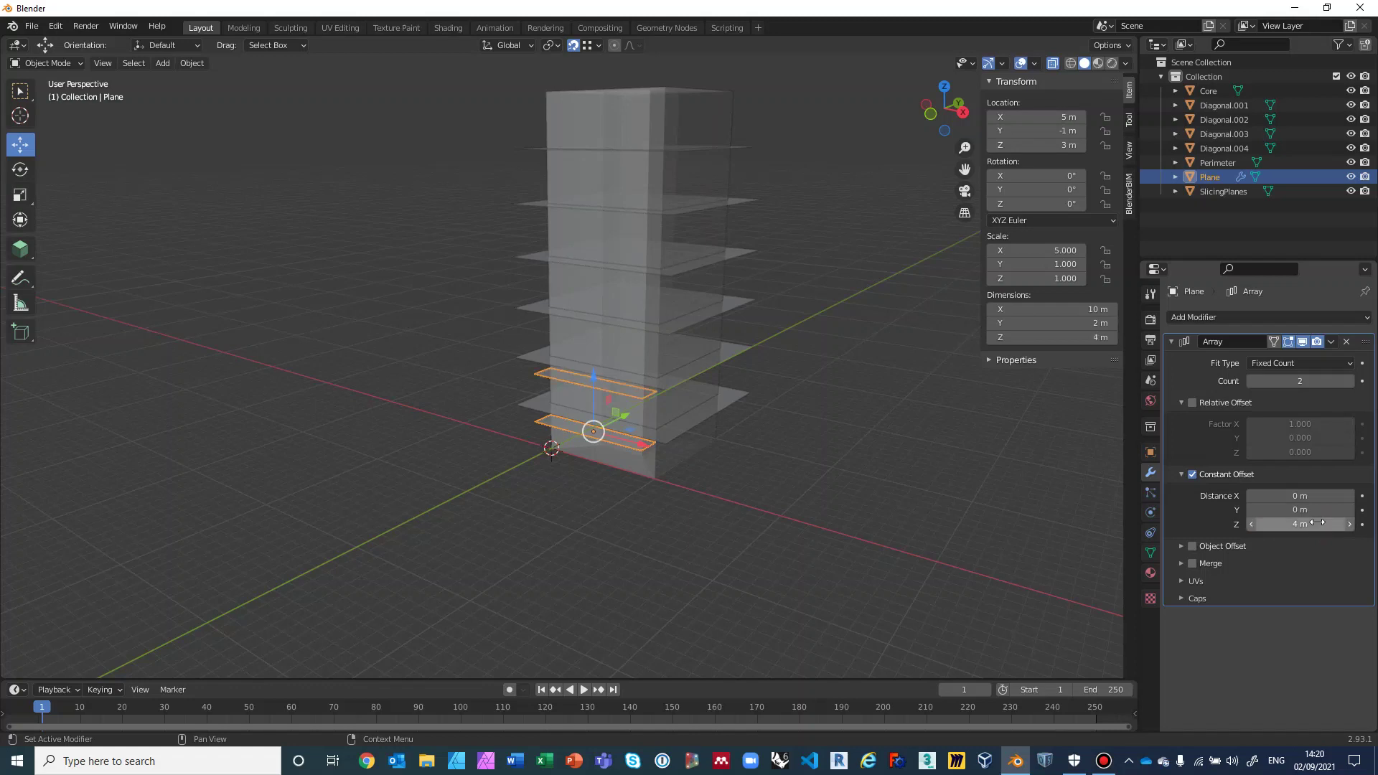
# Set the plane's Array modifier count to 7 so the copies run up the height of the tower
pyautogui.click(1349, 381)
pyautogui.click(1350, 381)
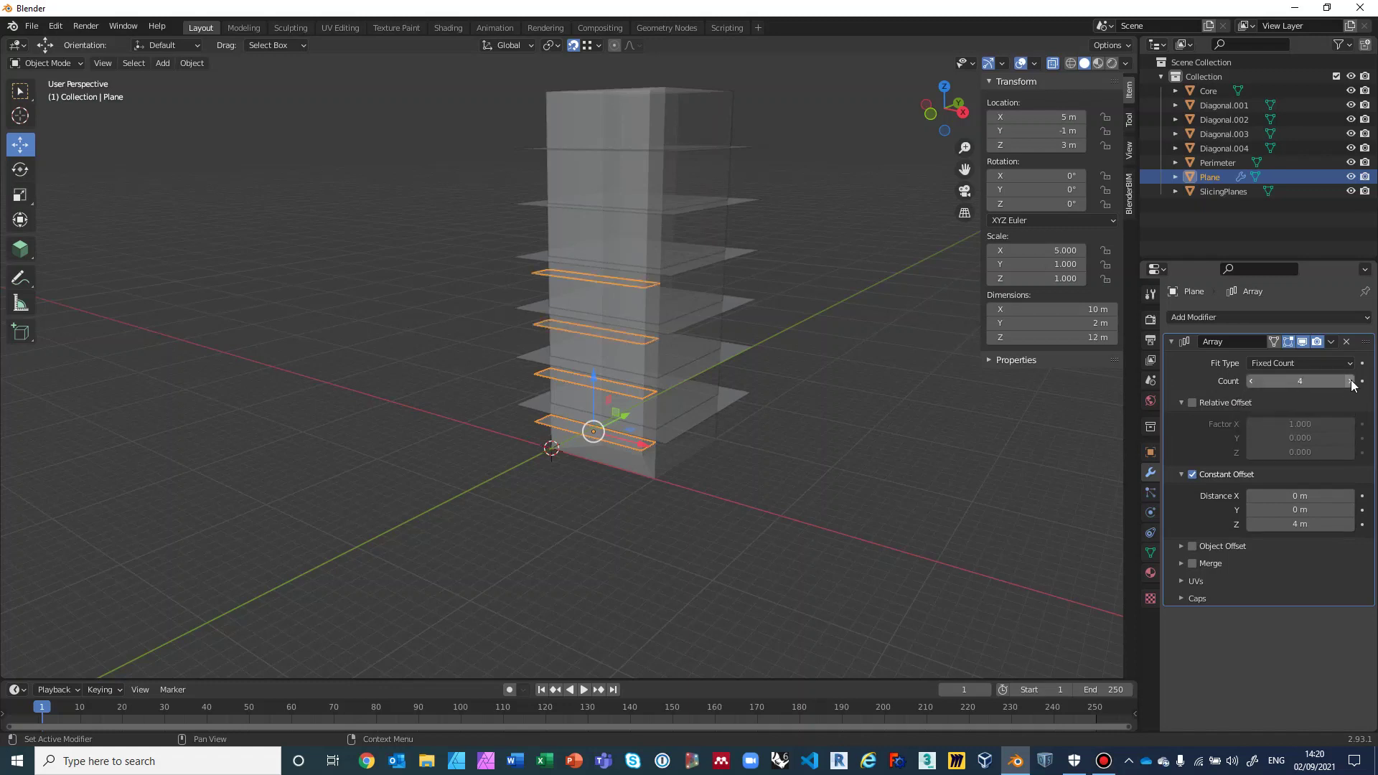
pyautogui.click(1350, 381)
pyautogui.click(1350, 381)
pyautogui.click(1350, 381)
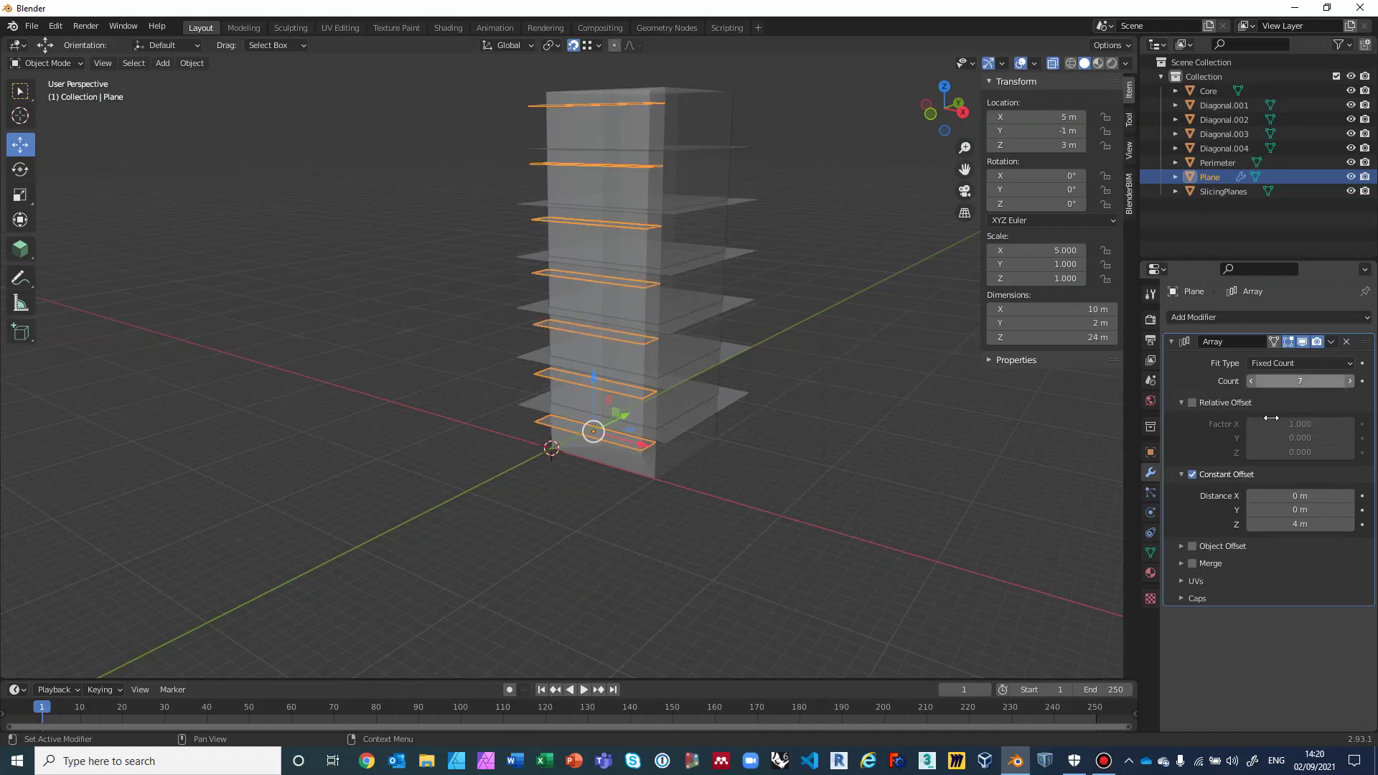
# Export the selected arrayed plane to the Desktop folder as an FBX file named ShadingPlanes.fbx, limited to selected objects
pyautogui.scroll(3, 879, 346)
pyautogui.moveTo(879, 346); pyautogui.dragTo(820, 403, button='middle')
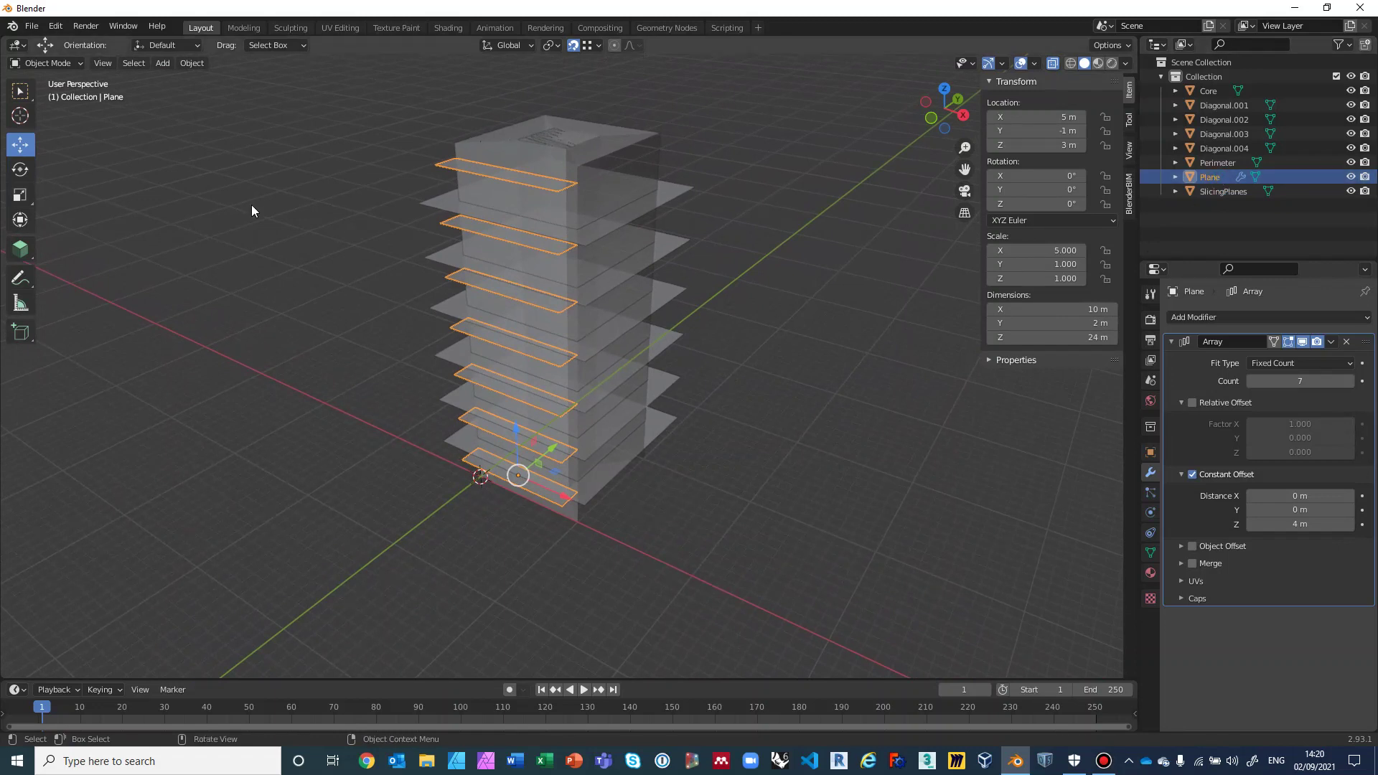
pyautogui.click(33, 28)
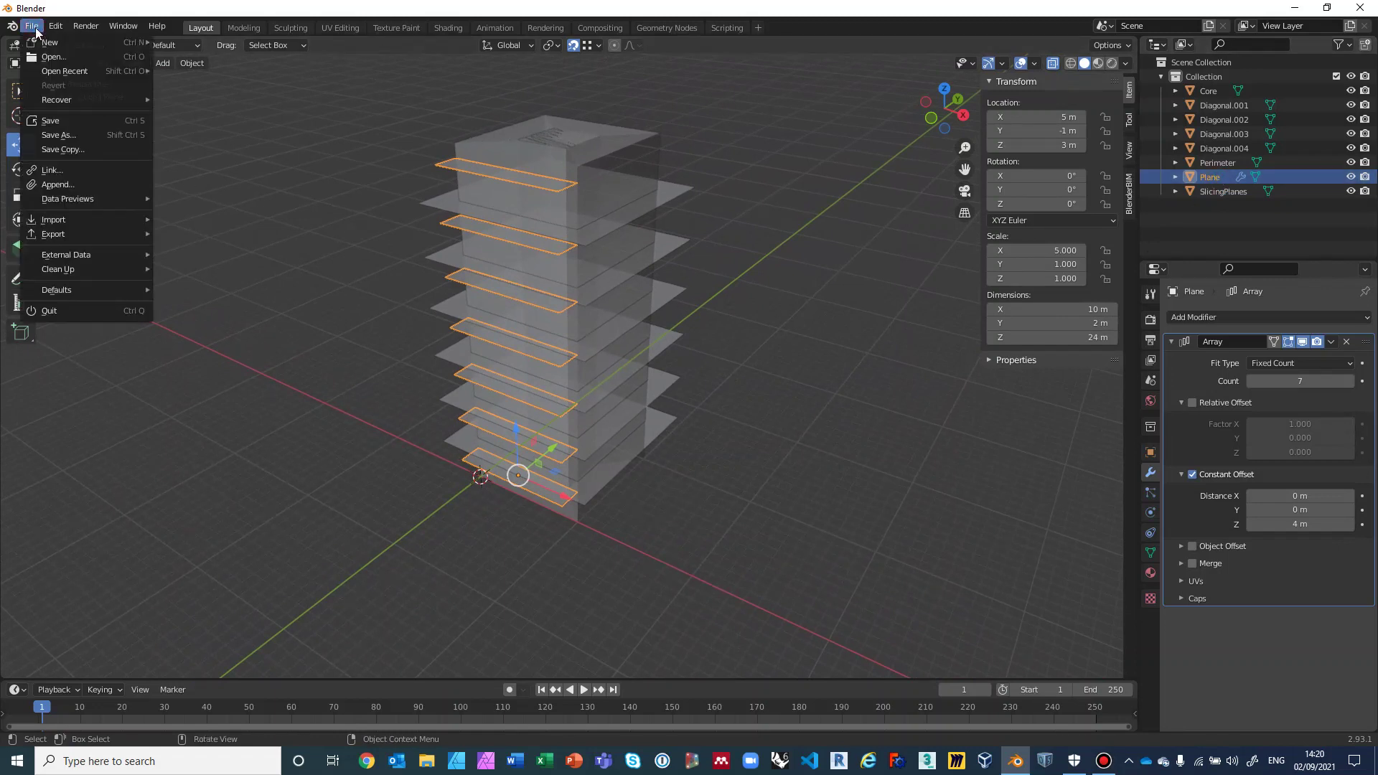
pyautogui.moveTo(67, 234)
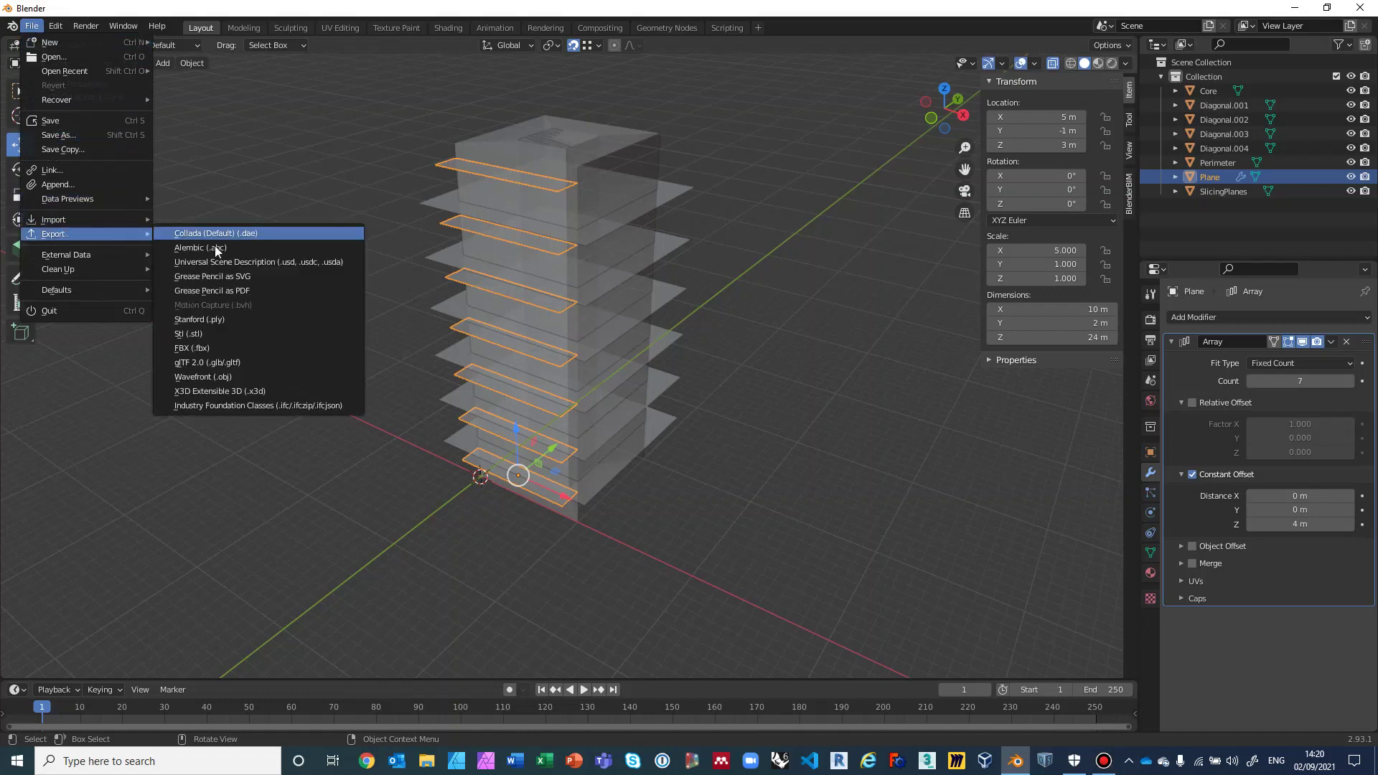
pyautogui.click(214, 348)
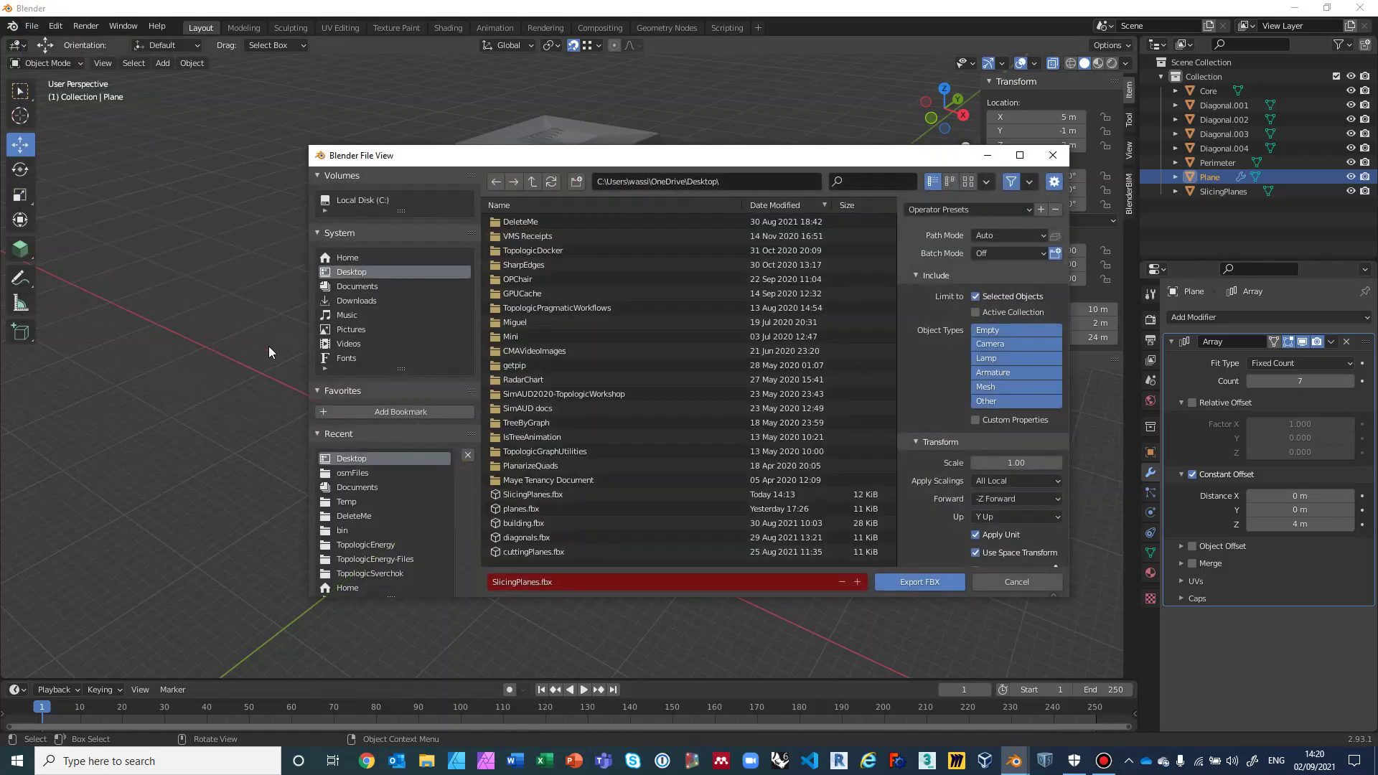
pyautogui.click(537, 581)
pyautogui.press('BackSpace')
pyautogui.press('BackSpace')
pyautogui.press('BackSpace')
pyautogui.press('BackSpace')
pyautogui.press('BackSpace')
pyautogui.press('BackSpace')
pyautogui.press('BackSpace')
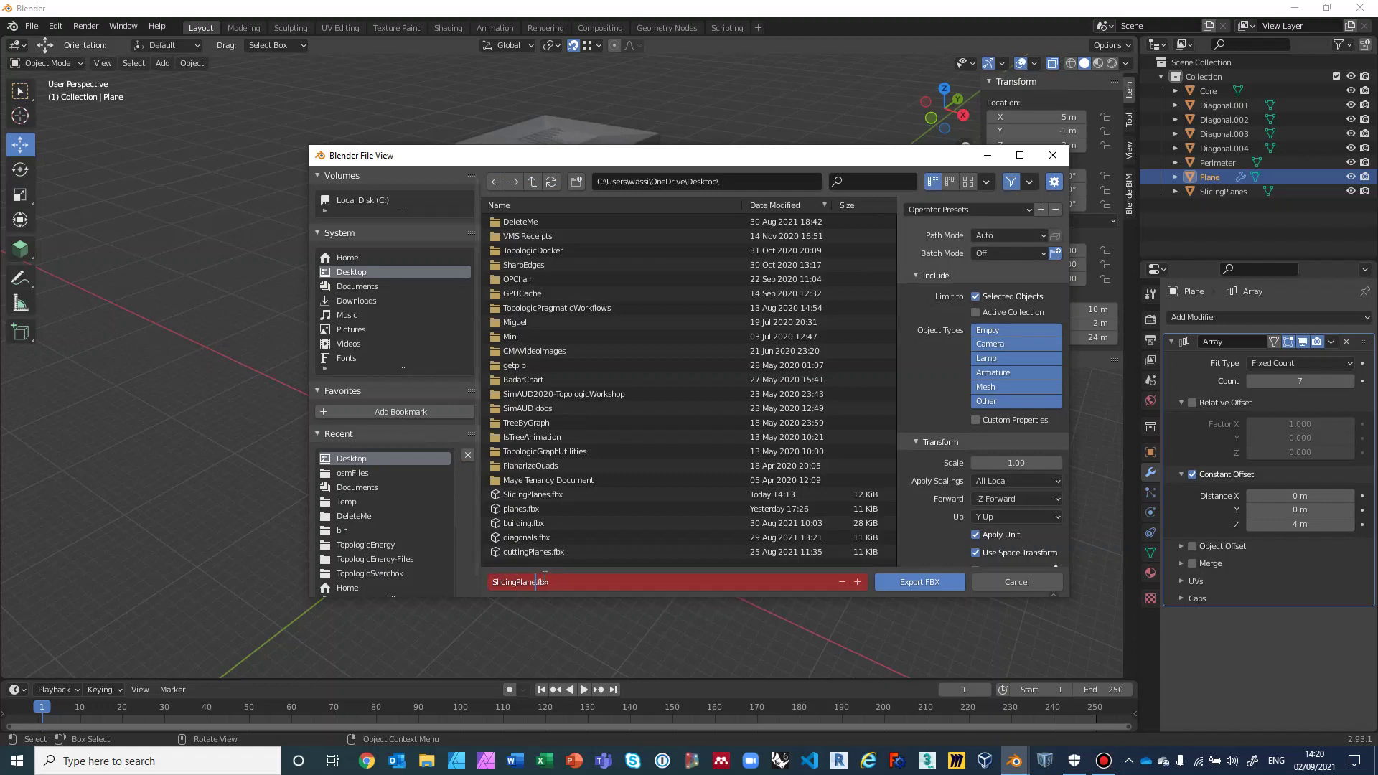
pyautogui.press('BackSpace')
pyautogui.press('BackSpace')
pyautogui.press('BackSpace')
pyautogui.press('BackSpace')
pyautogui.press('BackSpace')
pyautogui.write('hading')
pyautogui.write('P')
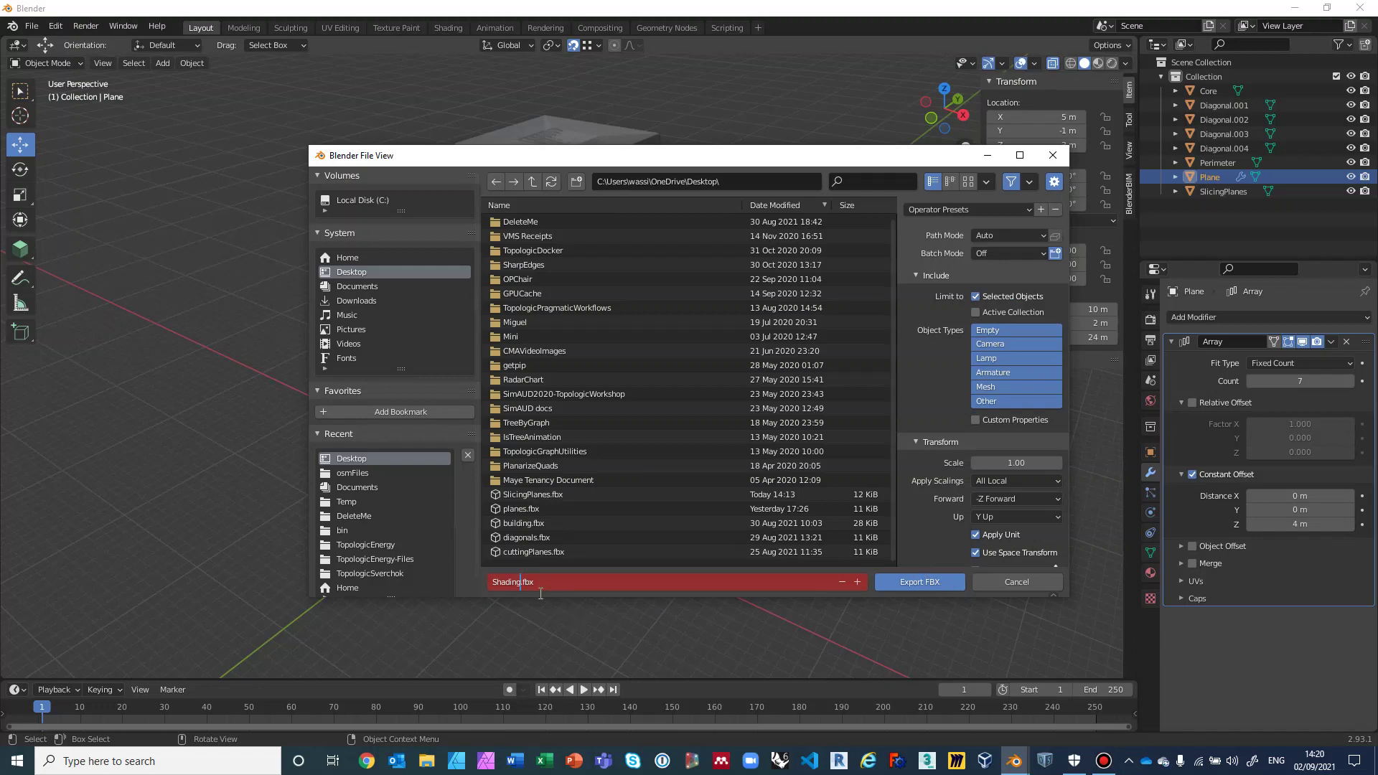
pyautogui.write('lanes')
pyautogui.click(913, 583)
pyautogui.click(913, 583)
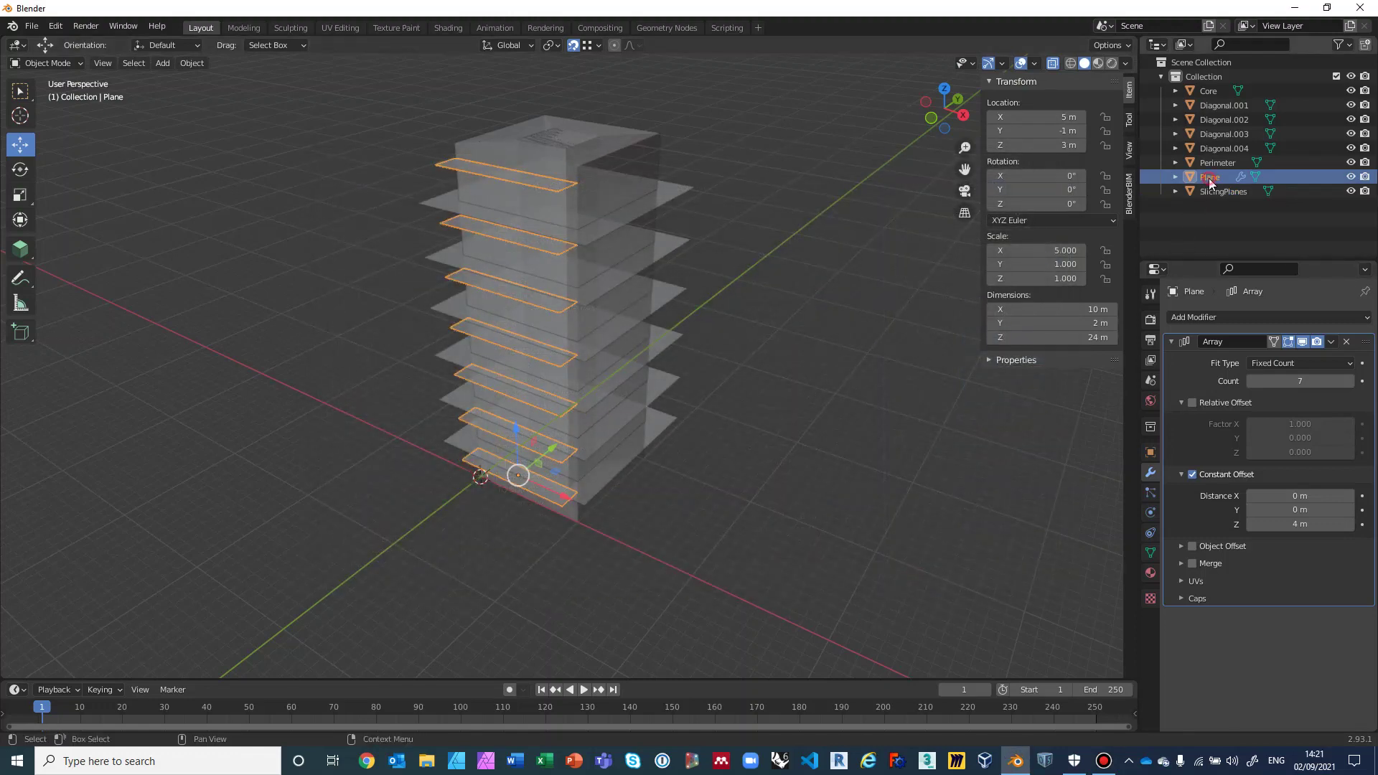
# Delete the arrayed plane from the scene and import ShadingPlanes.fbx from the Desktop folder in its place
pyautogui.press('Delete')
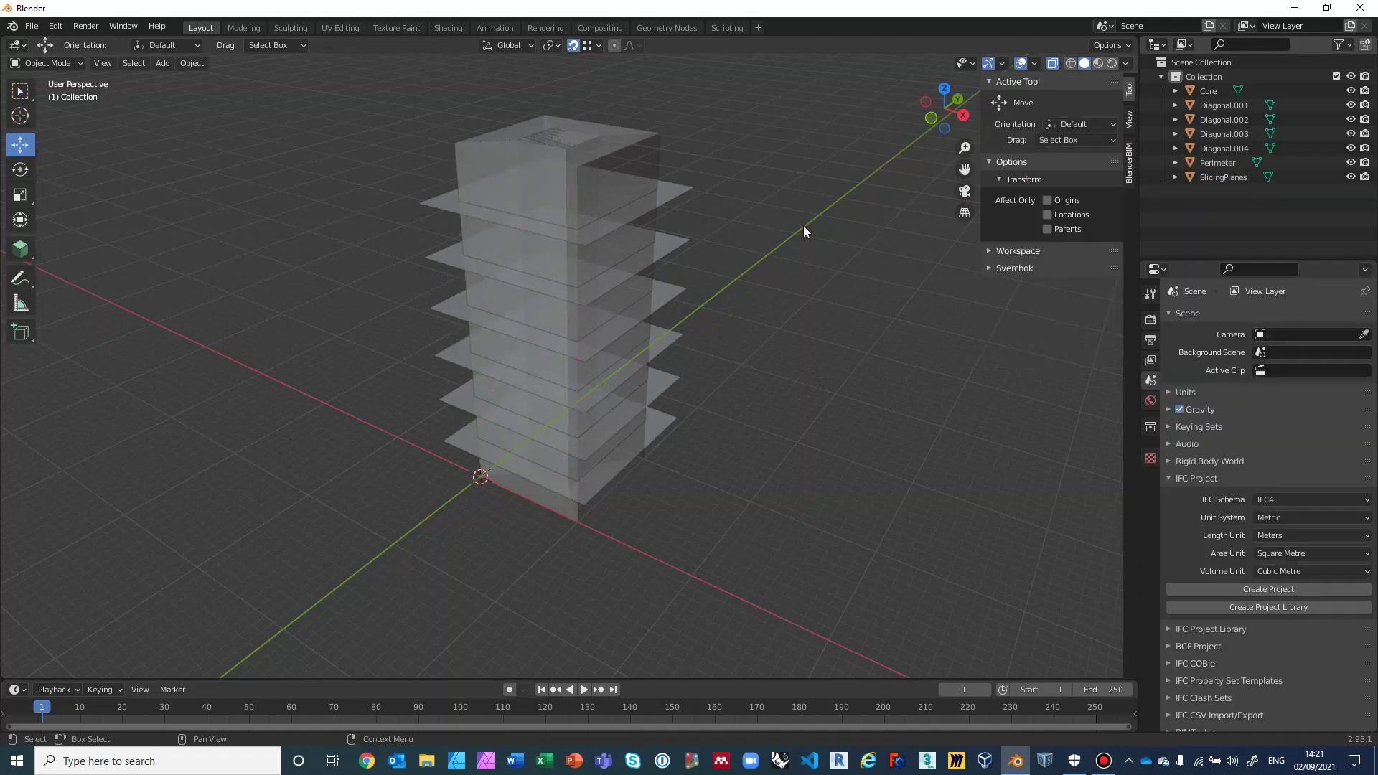
pyautogui.click(32, 26)
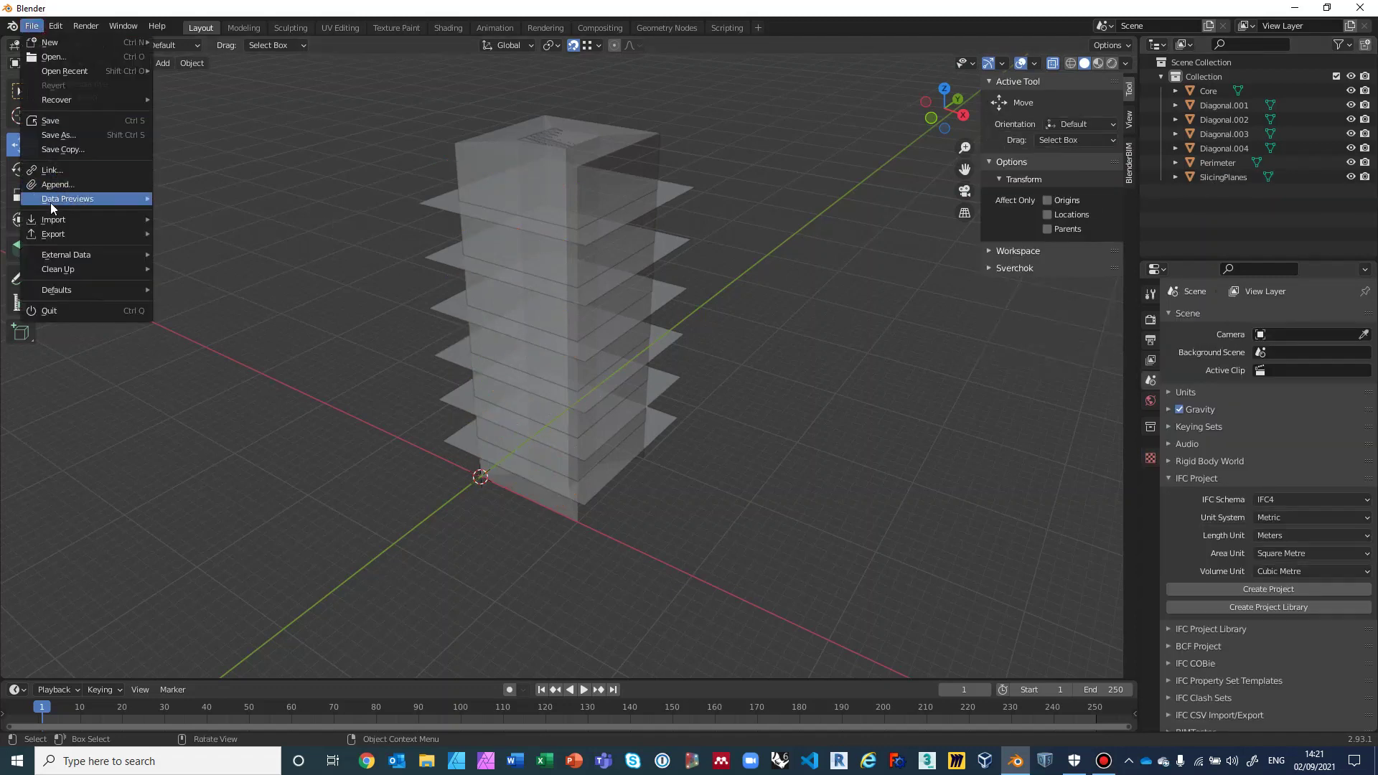
pyautogui.moveTo(56, 221)
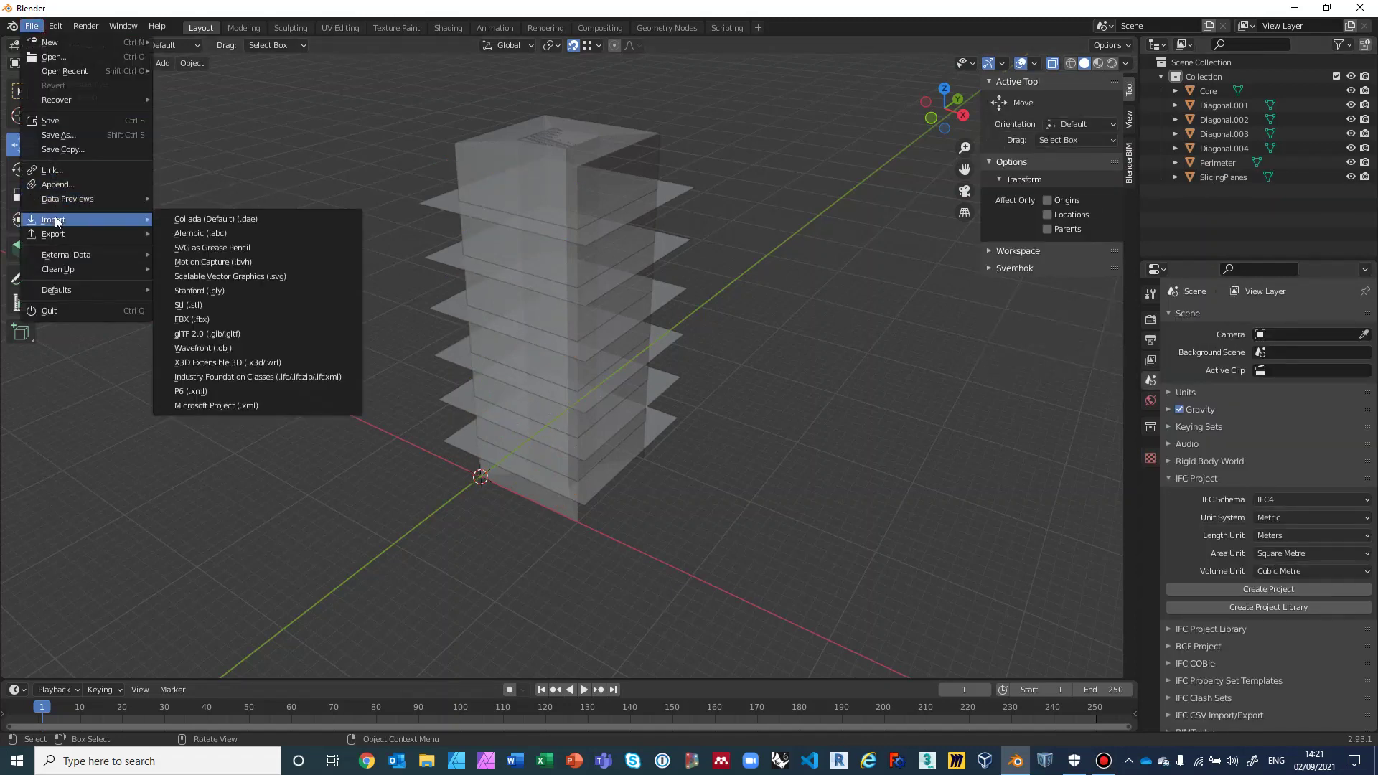
pyautogui.click(207, 319)
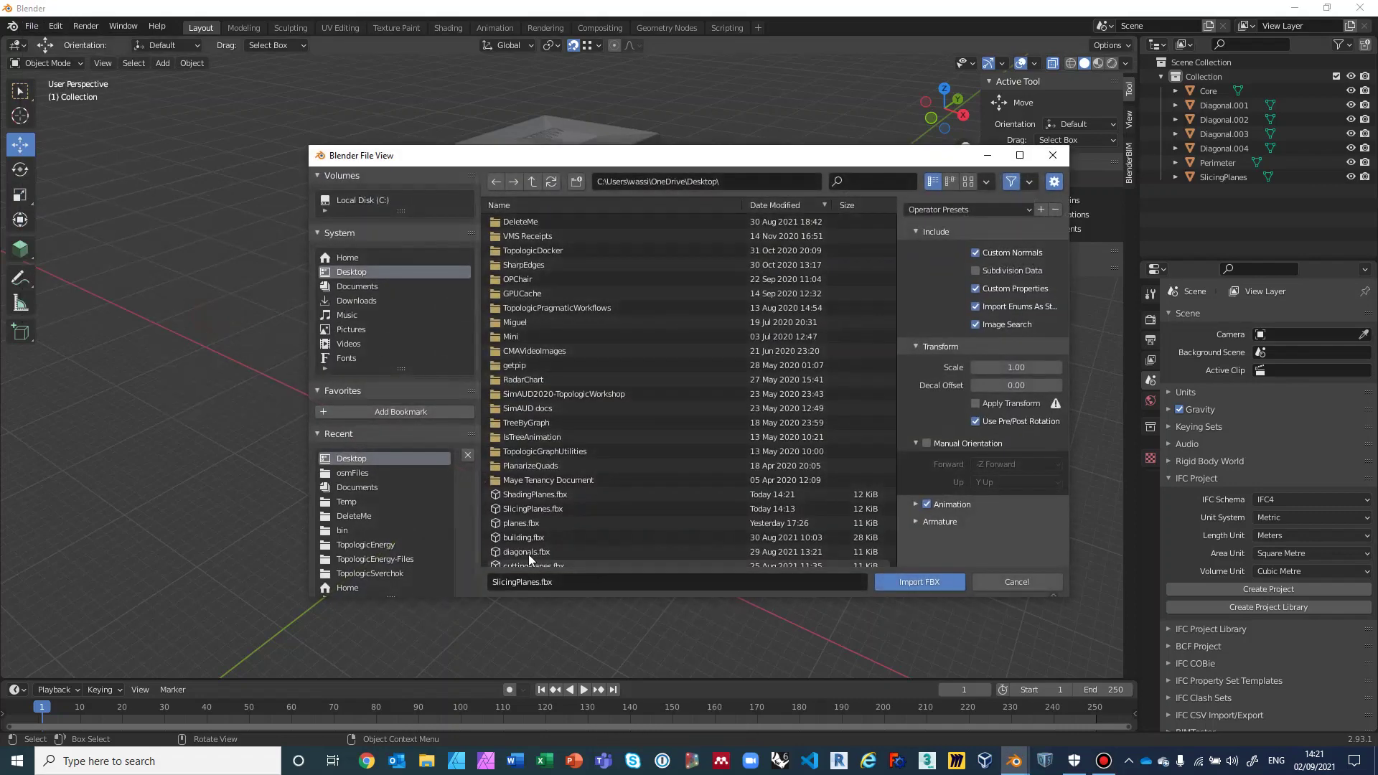
pyautogui.click(533, 495)
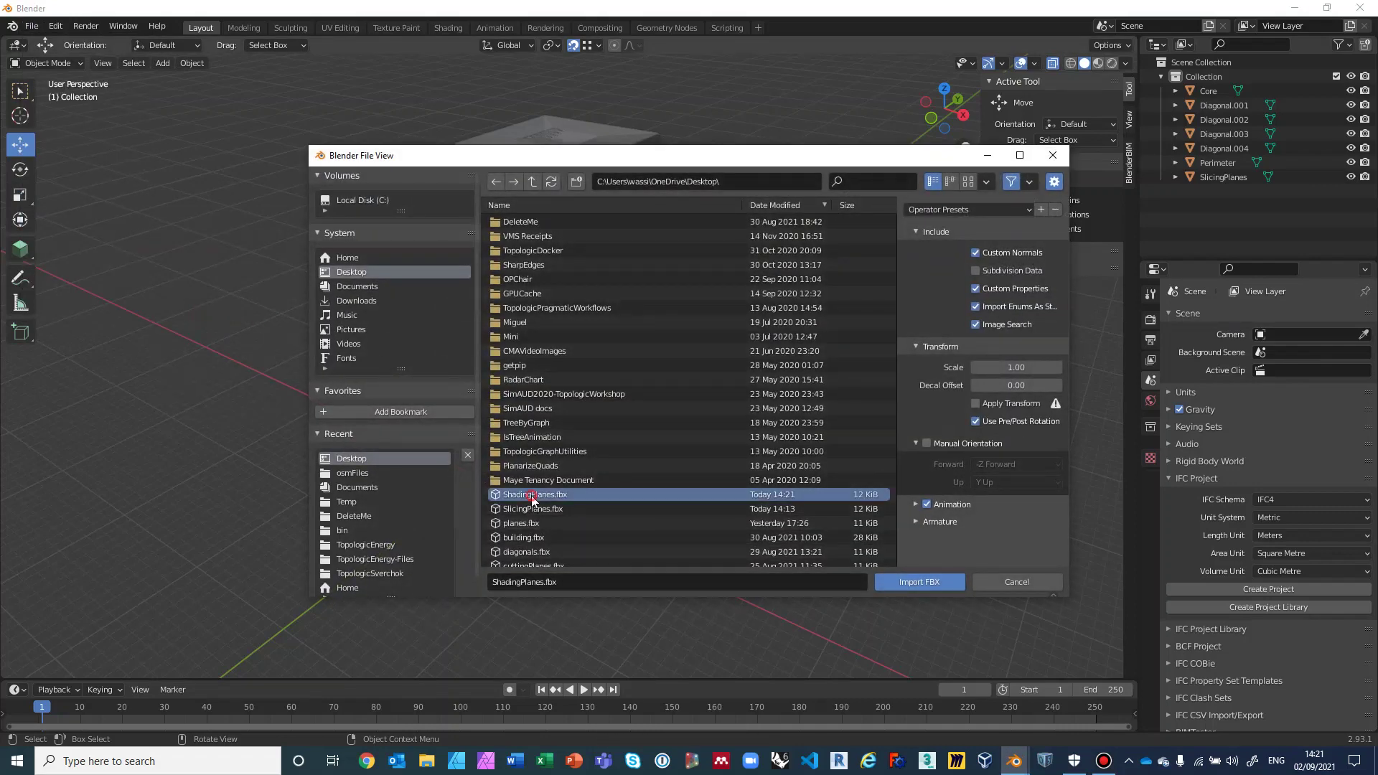
pyautogui.click(902, 584)
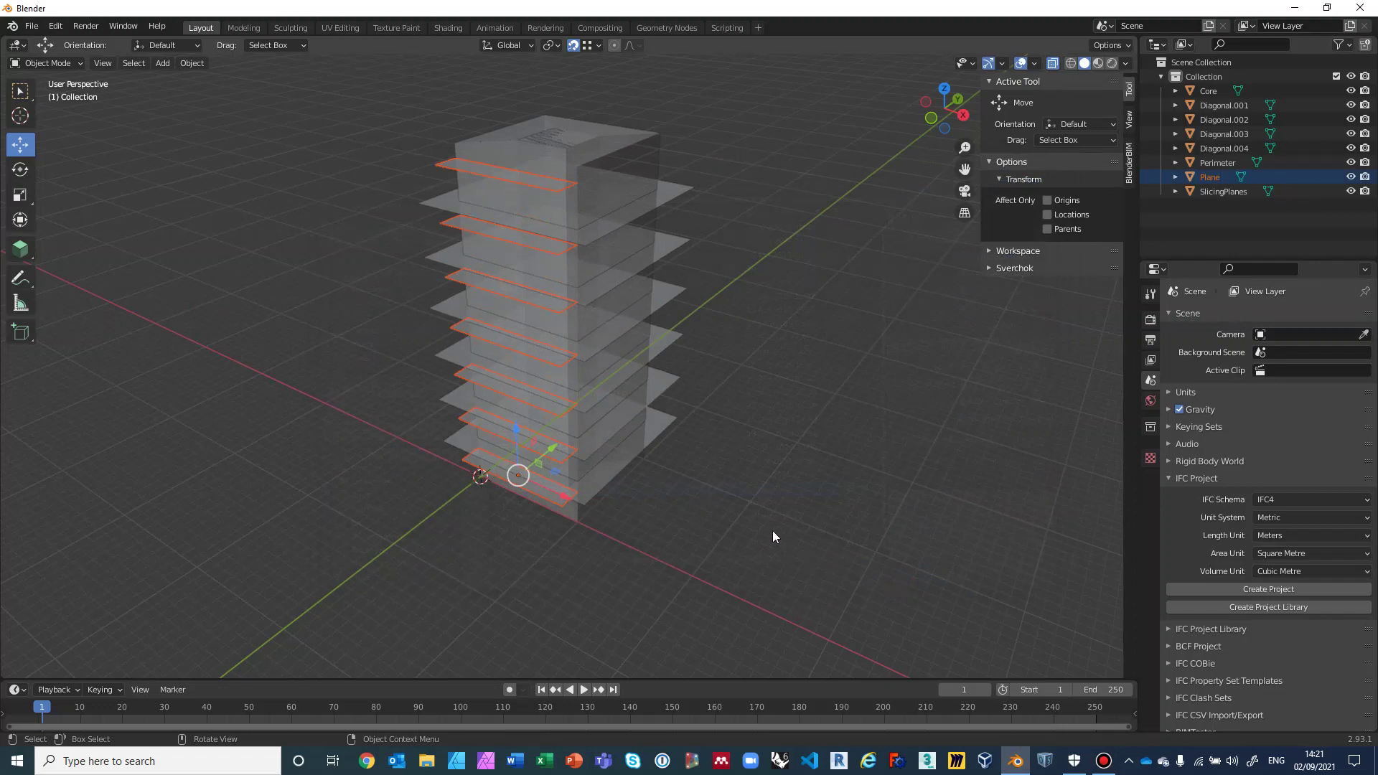